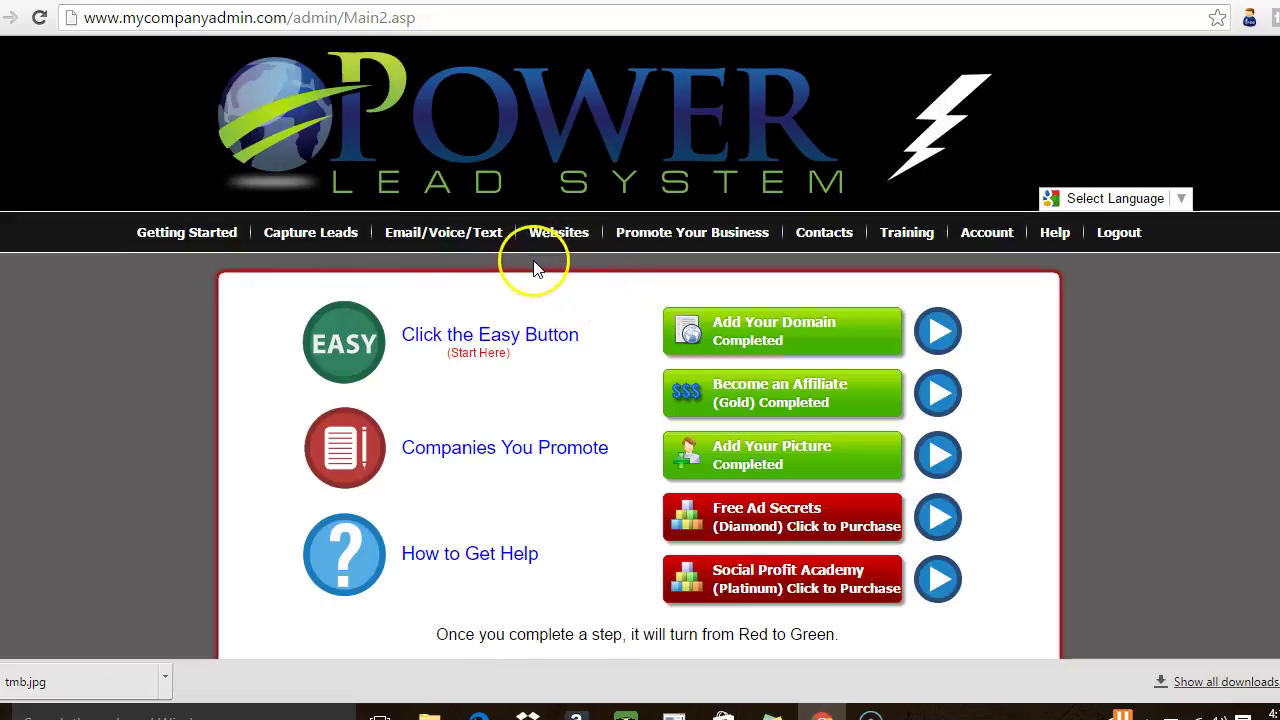
Show the Websites dropdown menu in the top navigation bar.
{"action": "mouse_move", "coordinate": [550, 240]}
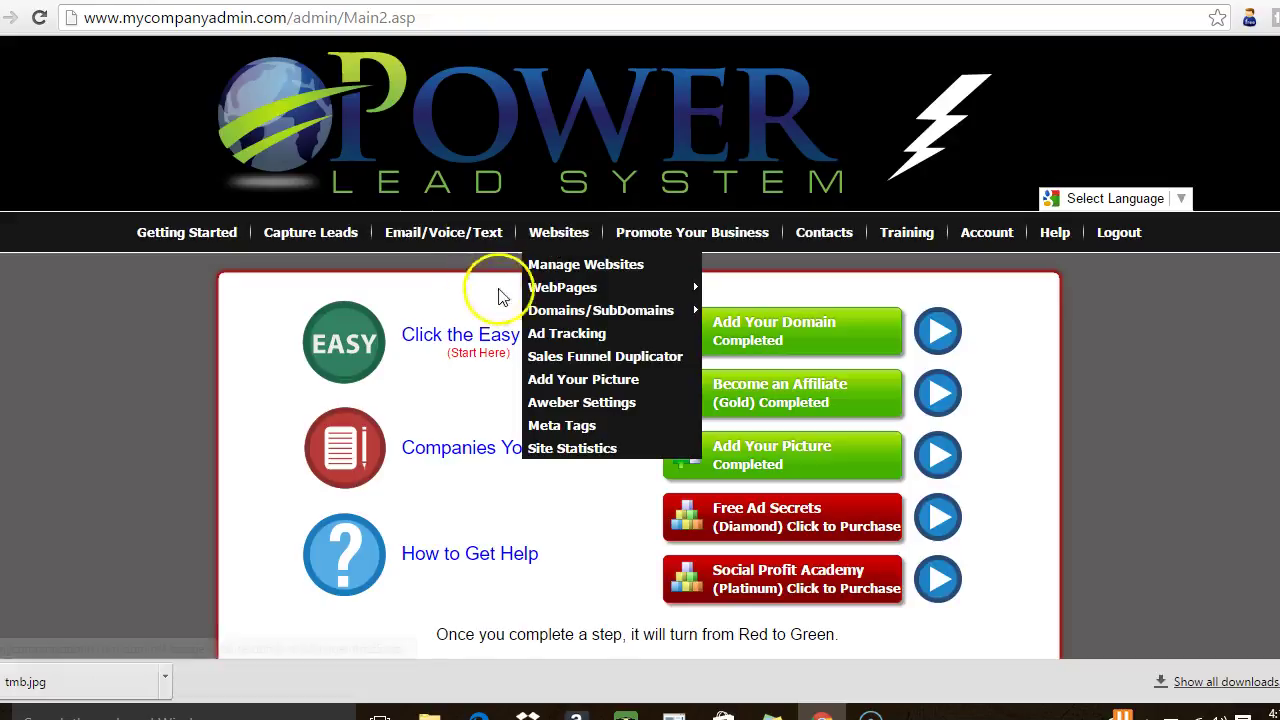
Choose Manage Websites to load the Choose Your Landing Page screen.
{"action": "left_click", "coordinate": [556, 247]}
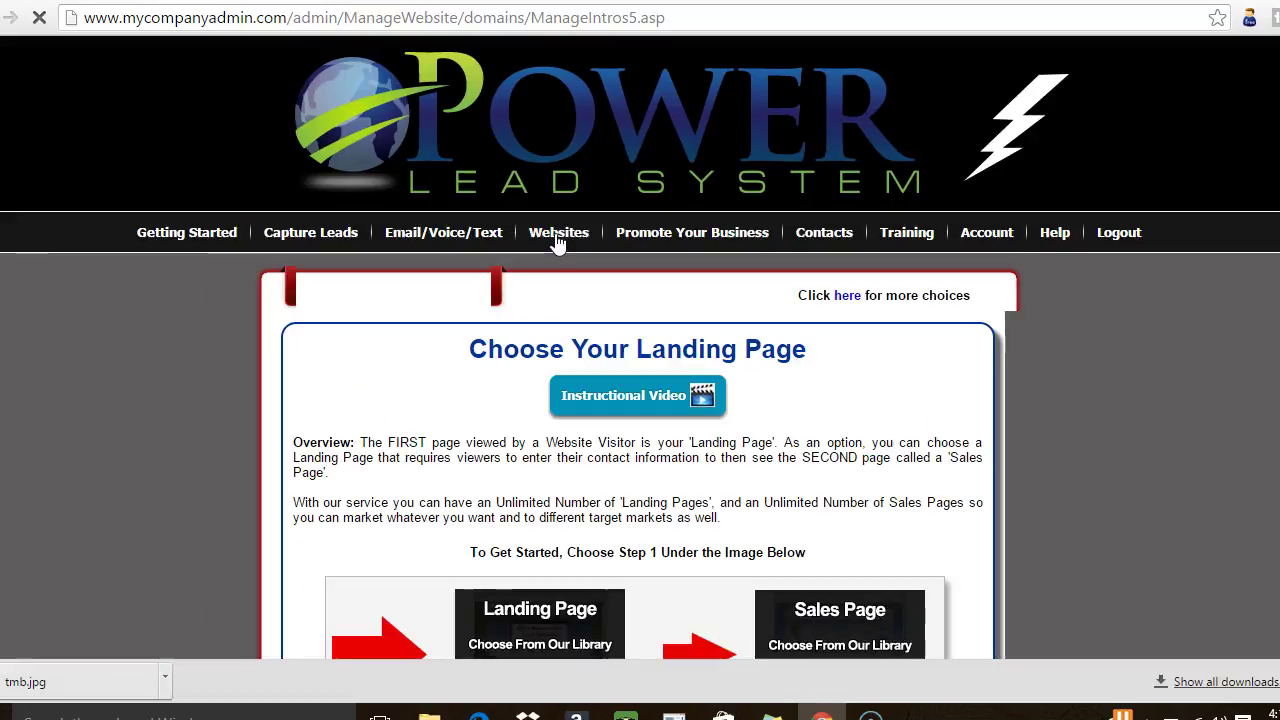
{"action": "mouse_move", "coordinate": [558, 241]}
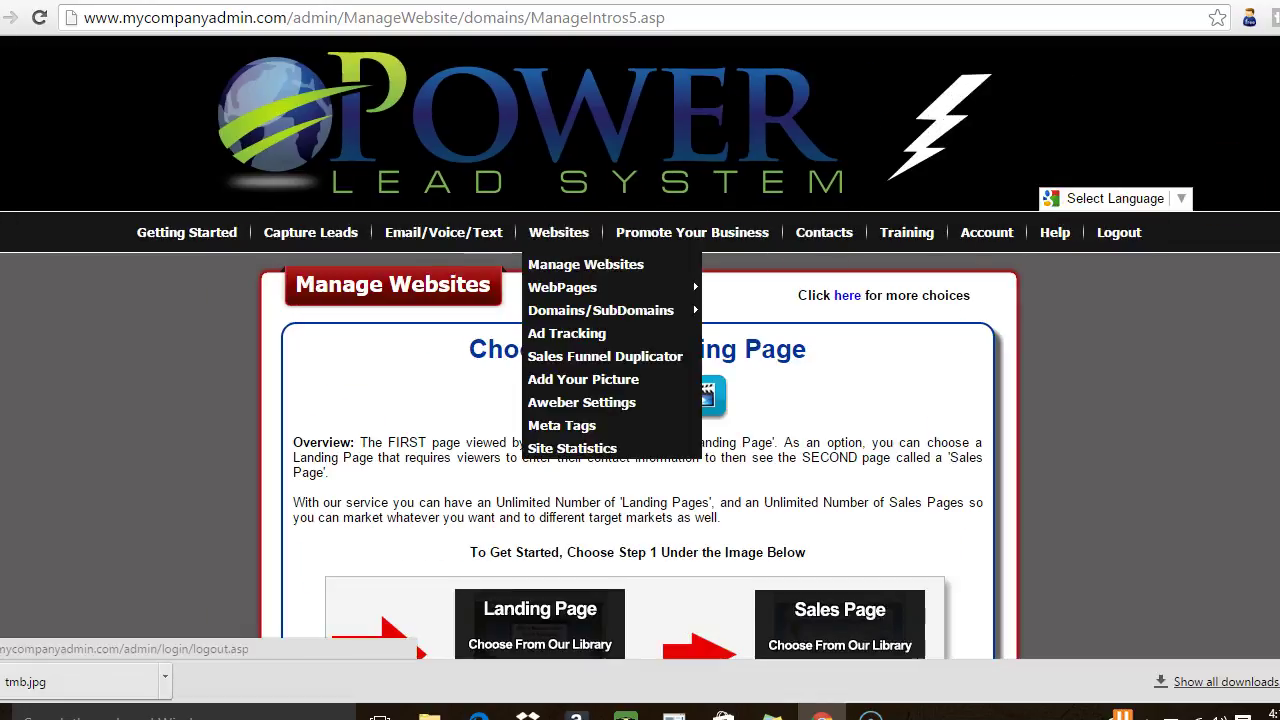
{"action": "scroll", "coordinate": [640, 400], "scroll_direction": "down", "scroll_amount": 12}
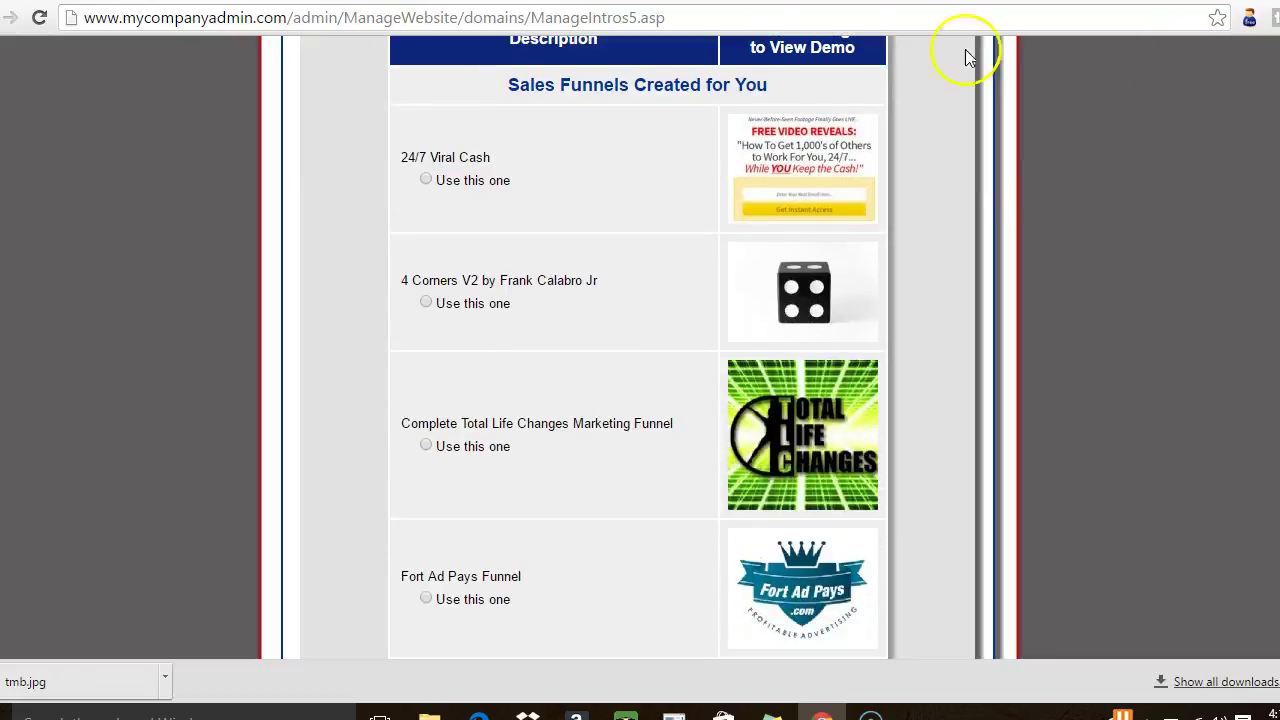
Highlight the Sales Funnels heading and 24/7 Viral Cash entry, then clear the highlight.
{"action": "left_click_drag", "start_coordinate": [520, 85], "coordinate": [785, 120]}
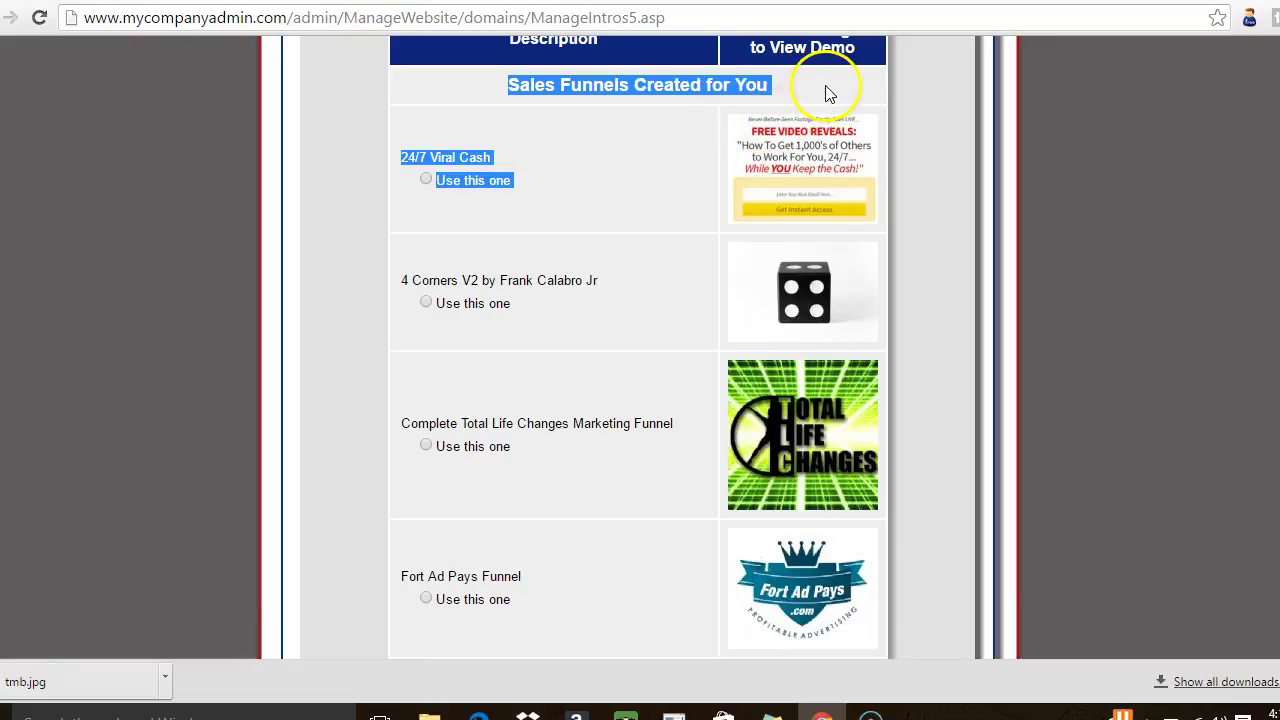
{"action": "left_click", "coordinate": [826, 91]}
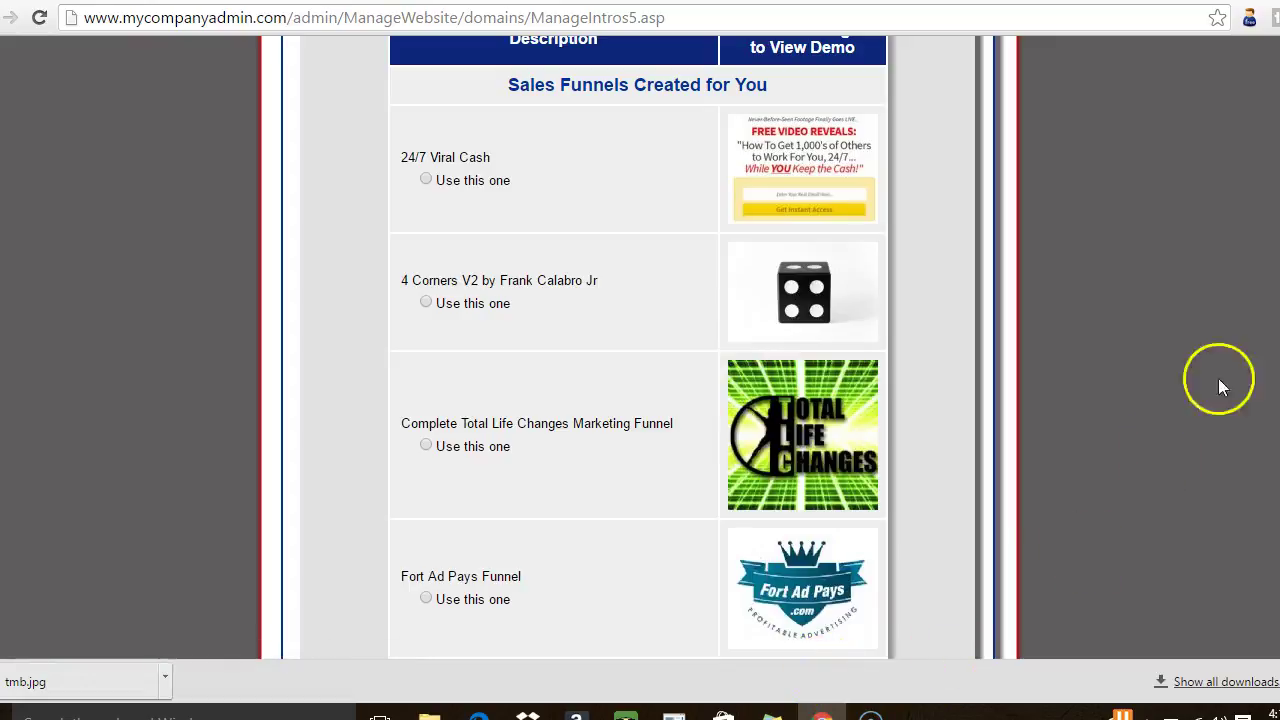
{"action": "scroll", "coordinate": [638, 347], "scroll_direction": "down", "scroll_amount": 1}
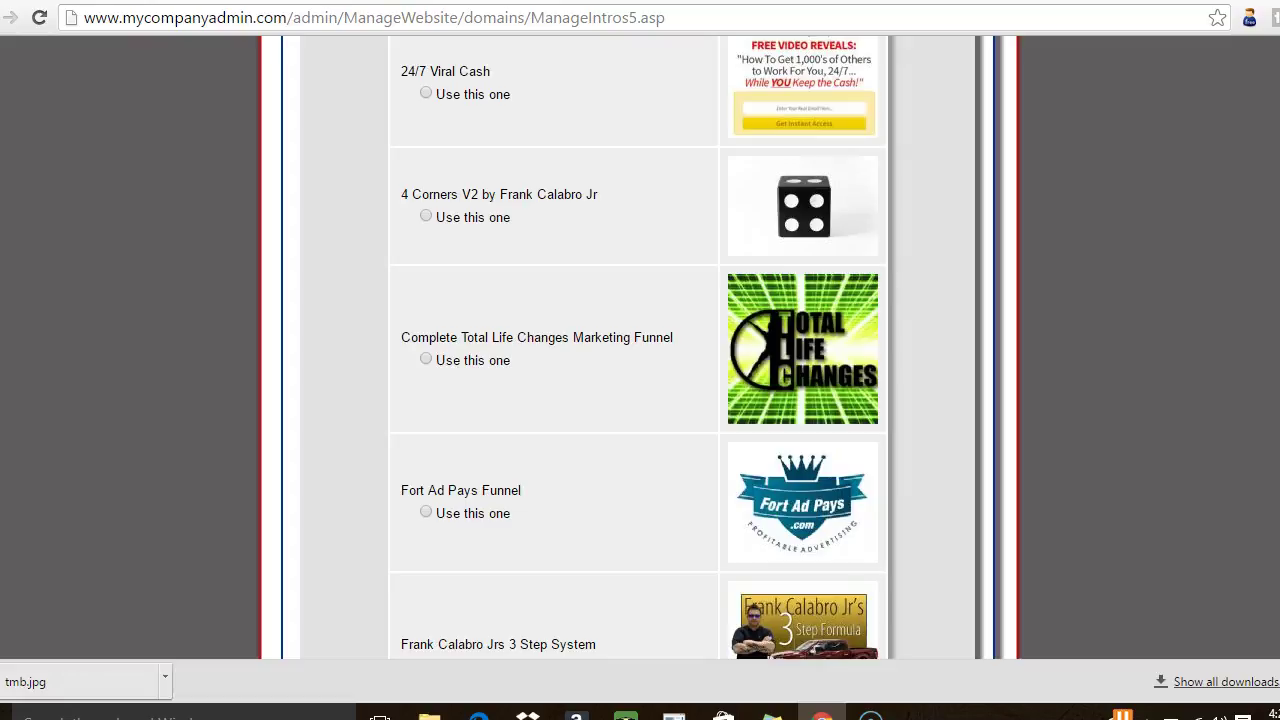
Scroll the landing page library down to the PLS: Lead Capture #02–#07 rows.
{"action": "scroll", "coordinate": [638, 348], "scroll_direction": "down", "scroll_amount": 1}
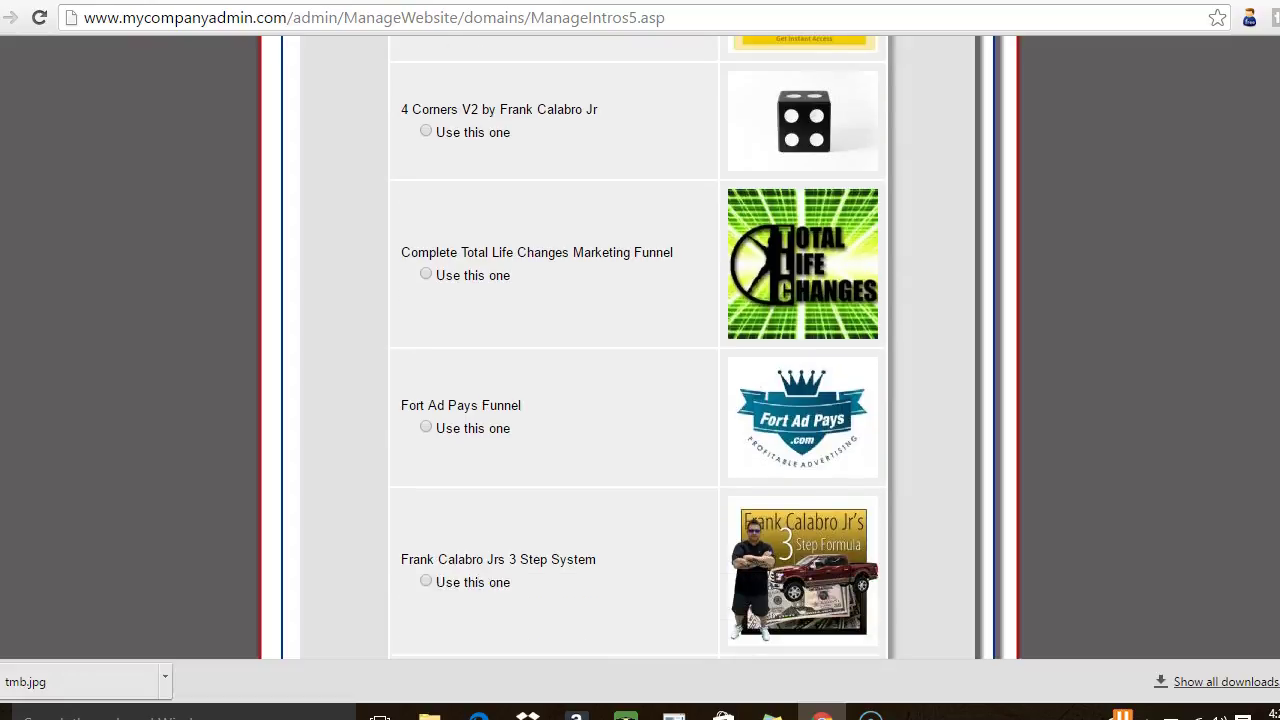
{"action": "scroll", "coordinate": [638, 348], "scroll_direction": "down", "scroll_amount": 4}
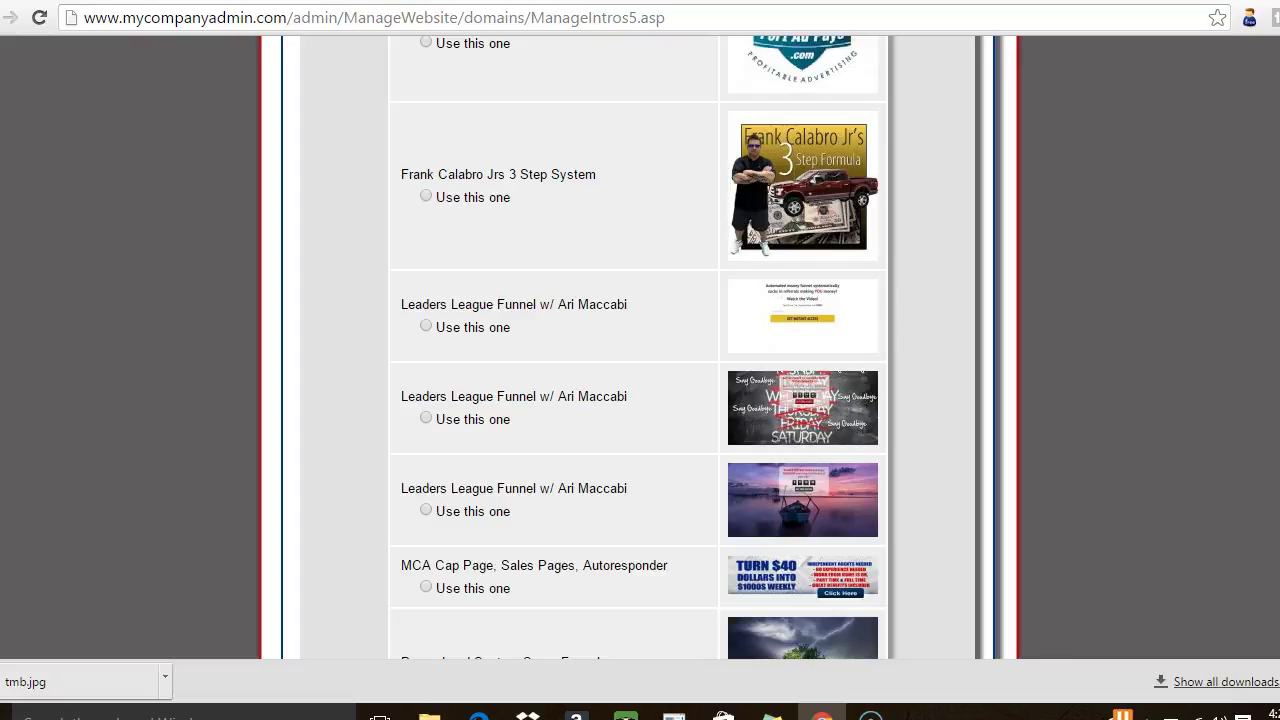
{"action": "scroll", "coordinate": [637, 350], "scroll_direction": "down", "scroll_amount": 9}
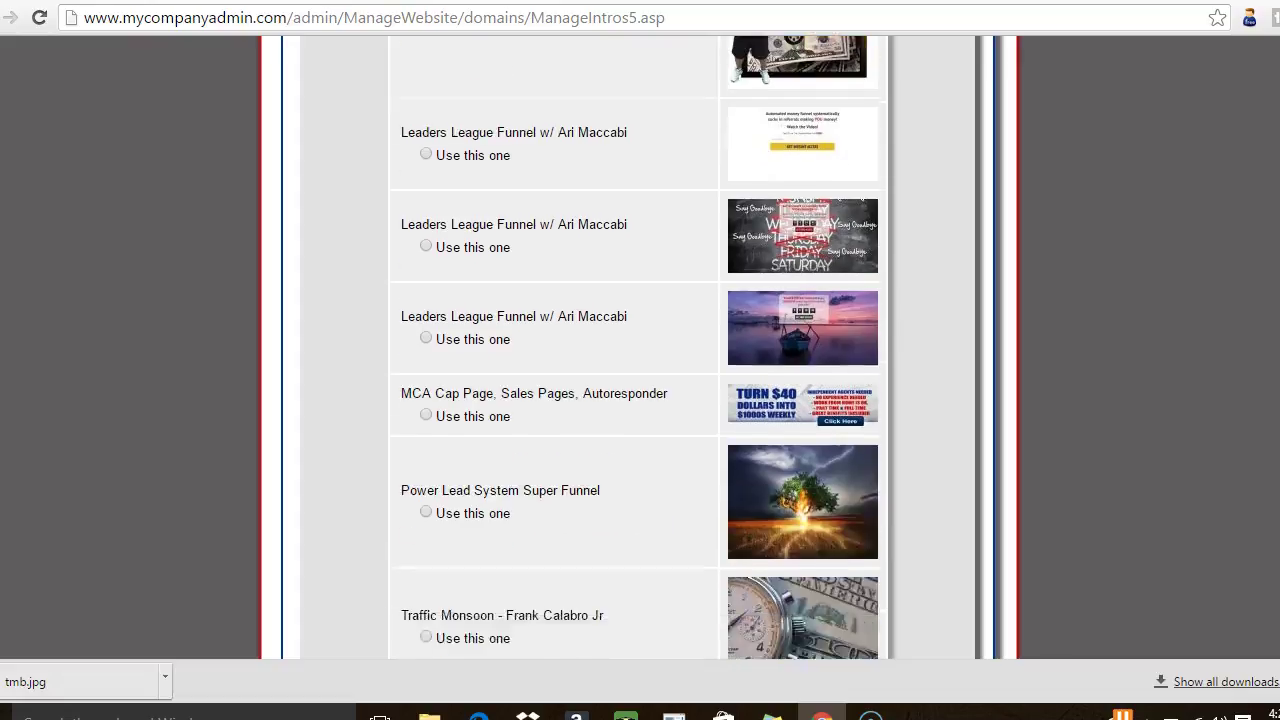
{"action": "scroll", "coordinate": [637, 350], "scroll_direction": "down", "scroll_amount": 15}
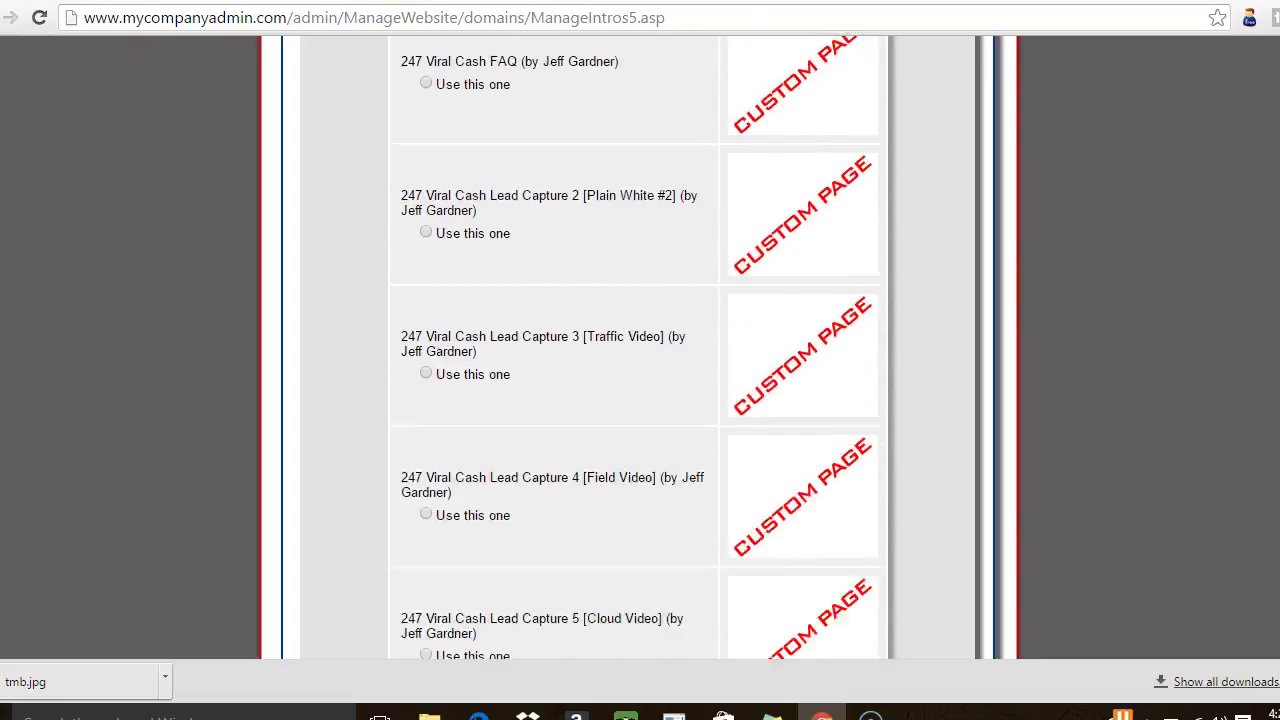
{"action": "scroll", "coordinate": [637, 350], "scroll_direction": "down", "scroll_amount": 14}
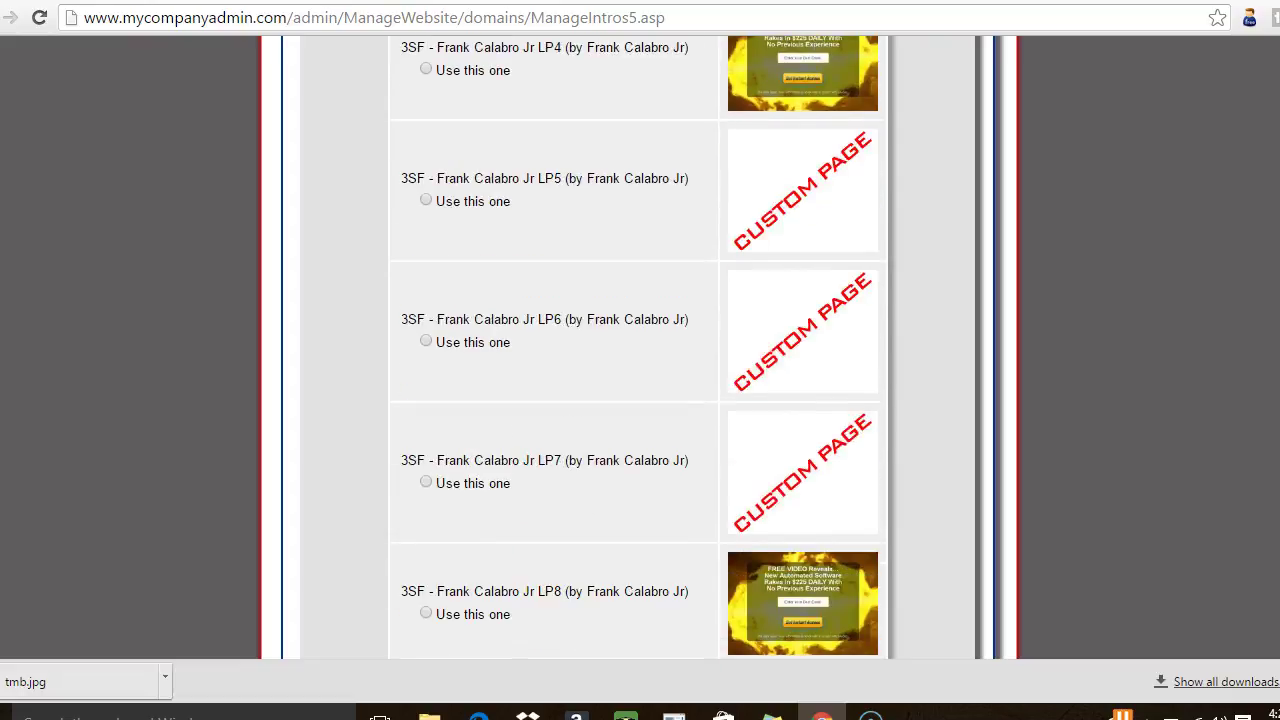
{"action": "scroll", "coordinate": [637, 350], "scroll_direction": "down", "scroll_amount": 15}
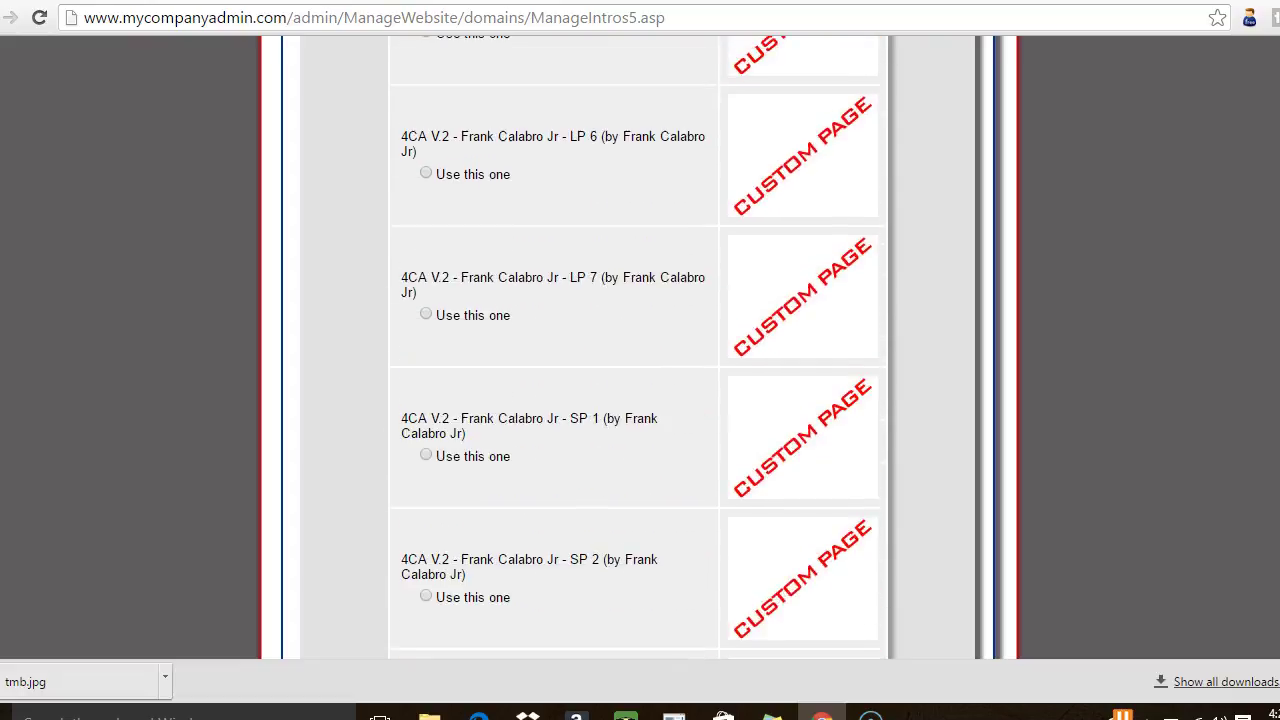
{"action": "scroll", "coordinate": [637, 350], "scroll_direction": "down", "scroll_amount": 3}
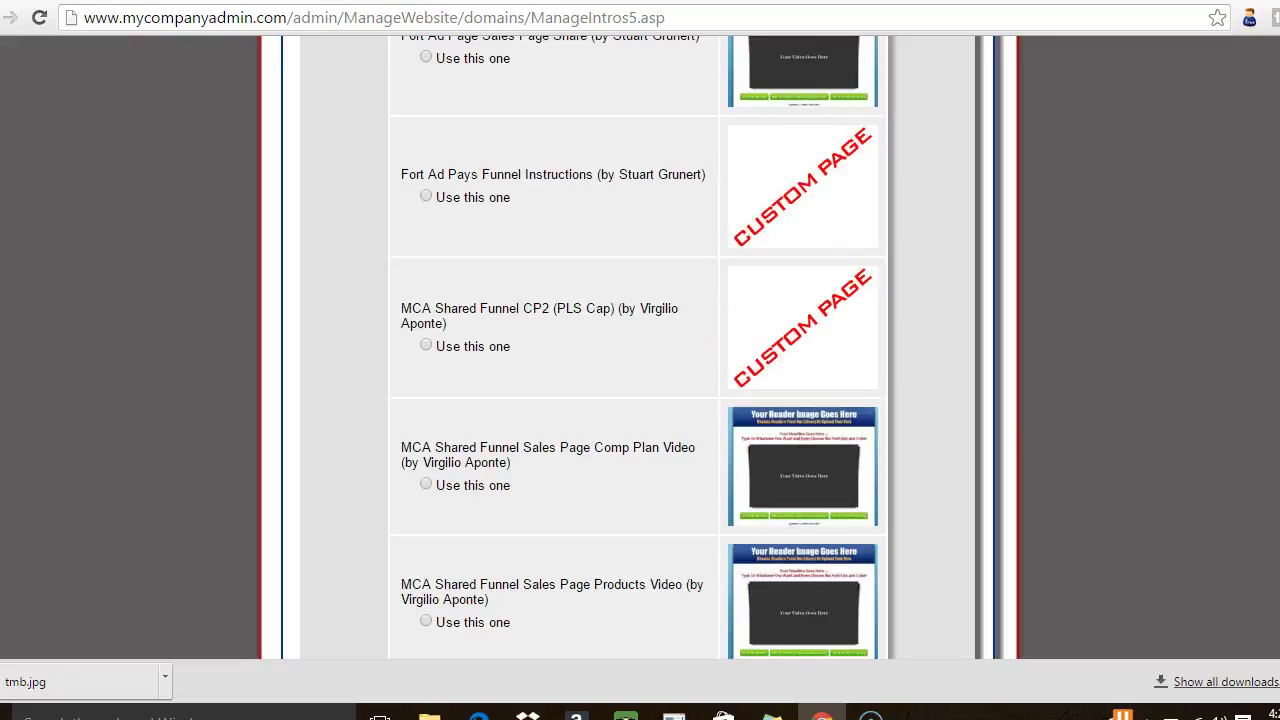
{"action": "scroll", "coordinate": [637, 350], "scroll_direction": "down", "scroll_amount": 14}
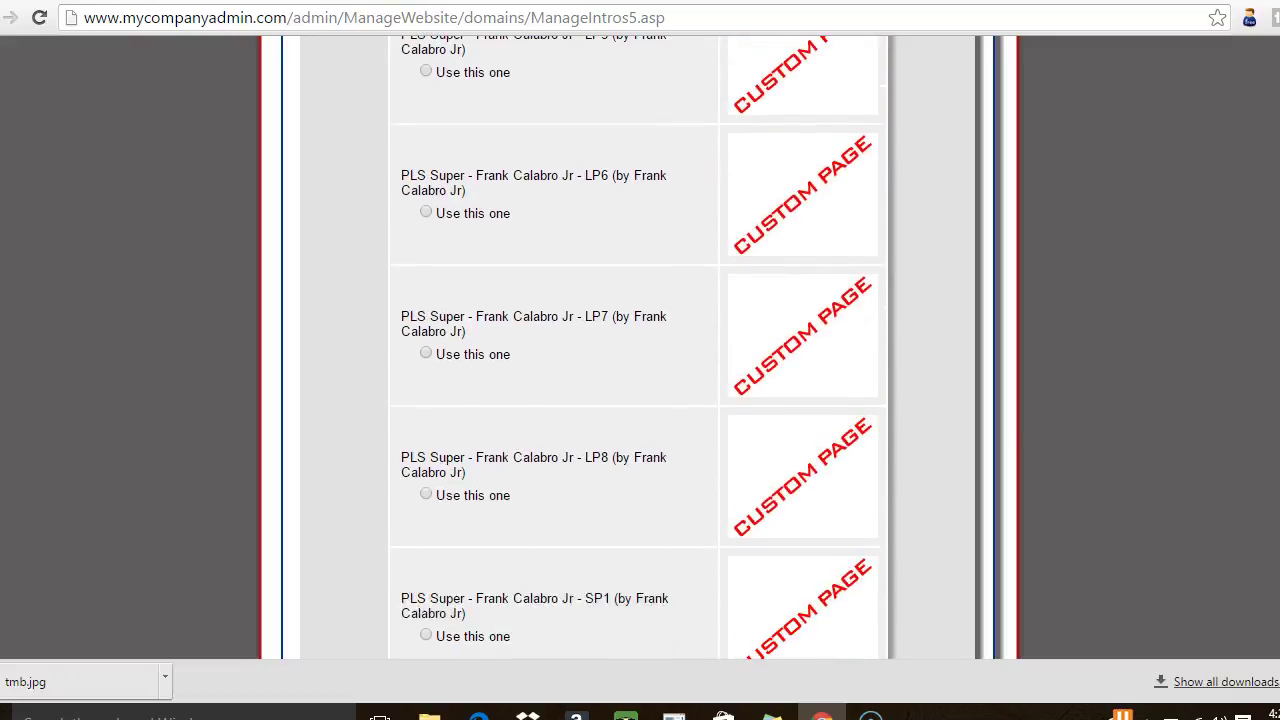
{"action": "scroll", "coordinate": [637, 350], "scroll_direction": "down", "scroll_amount": 15}
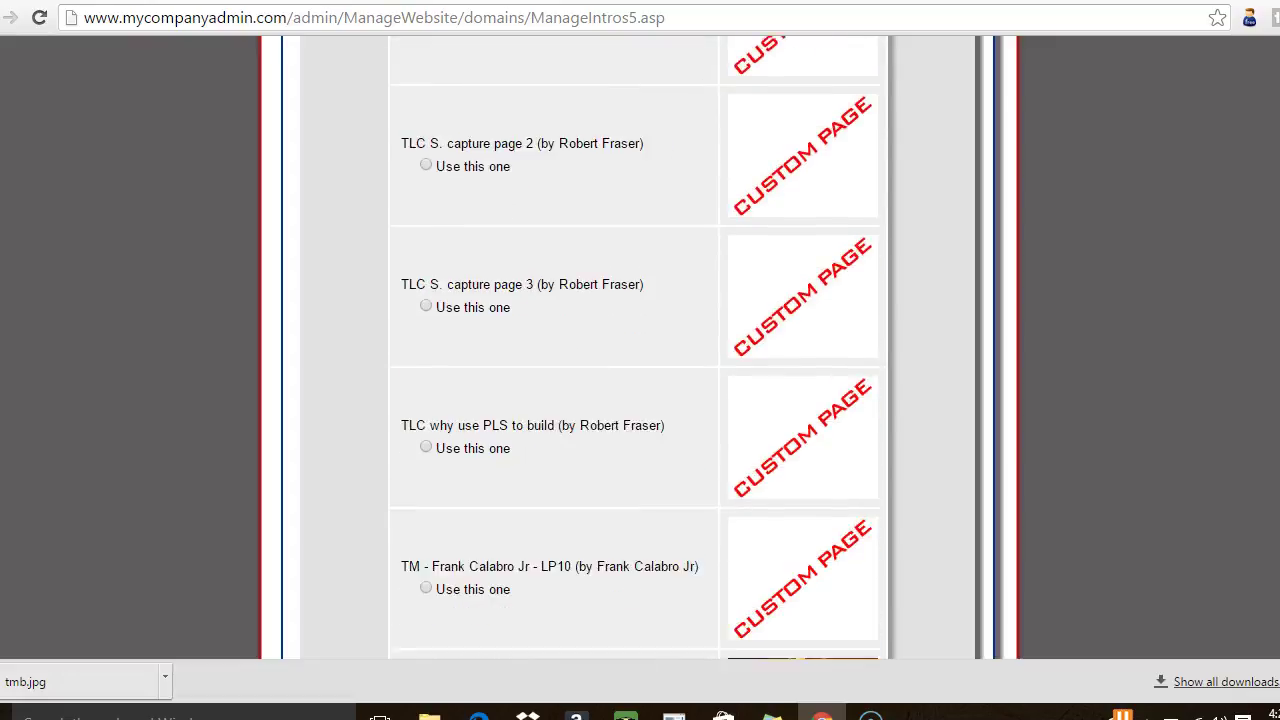
{"action": "scroll", "coordinate": [637, 350], "scroll_direction": "down", "scroll_amount": 20}
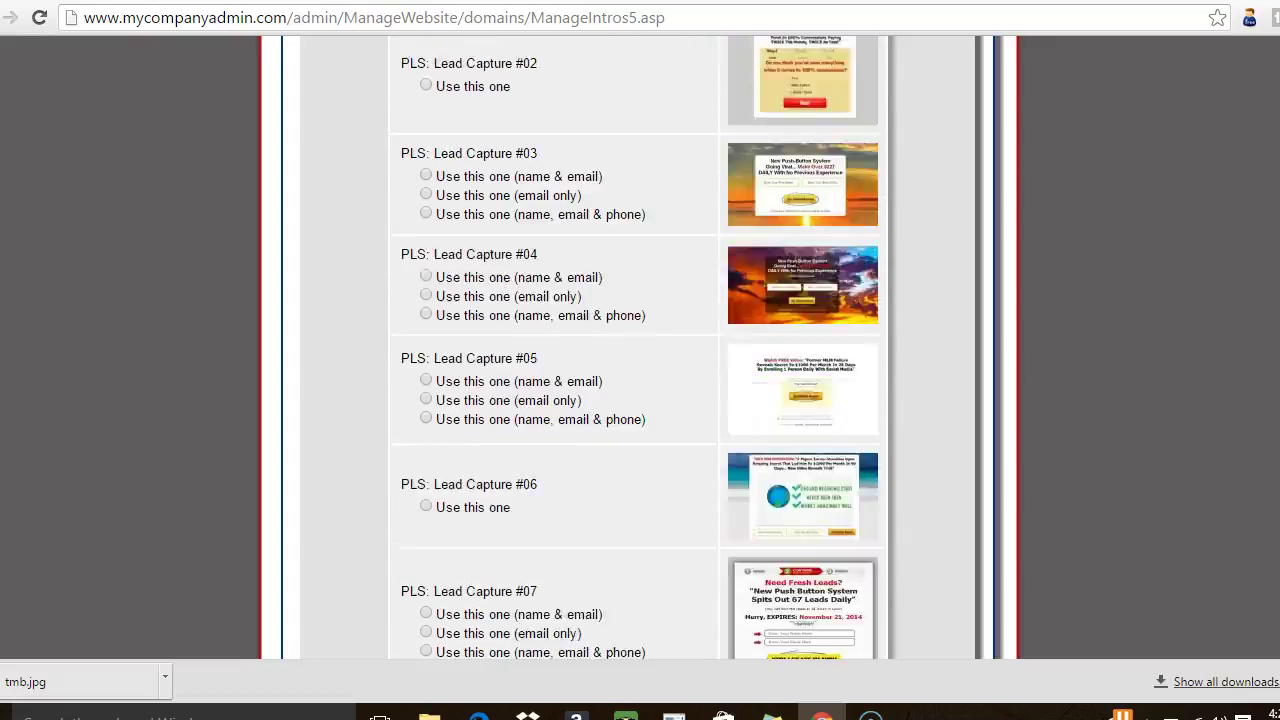
Scroll past the Any Company and Viral Report pages and preview Lead Lightning Lead Capture #01.
{"action": "scroll", "coordinate": [637, 350], "scroll_direction": "up", "scroll_amount": 8}
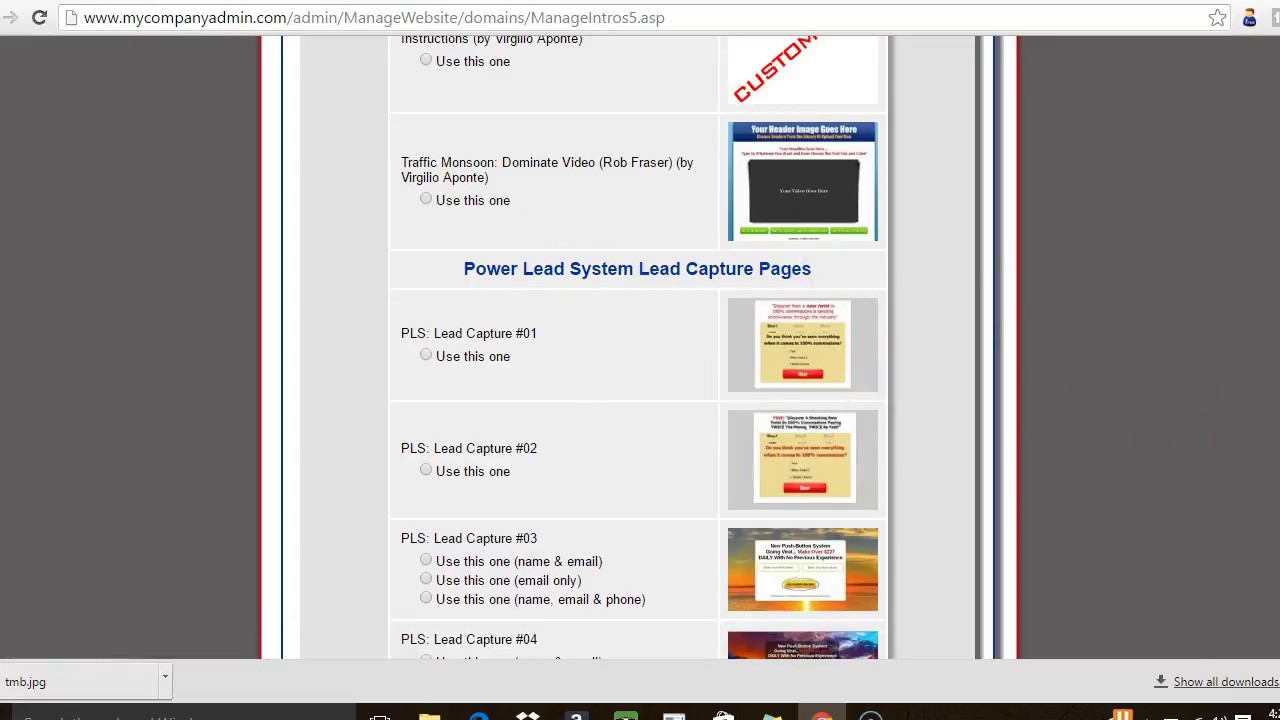
{"action": "scroll", "coordinate": [637, 350], "scroll_direction": "down", "scroll_amount": 10}
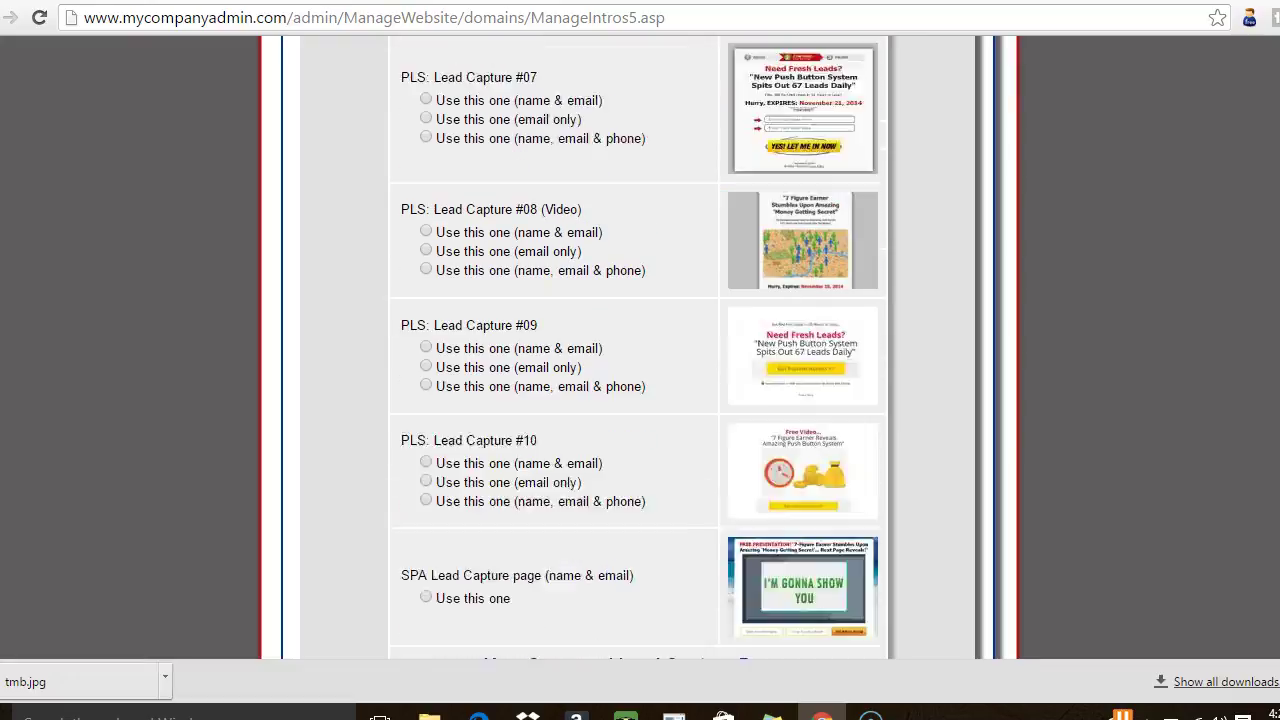
{"action": "scroll", "coordinate": [637, 350], "scroll_direction": "down", "scroll_amount": 5}
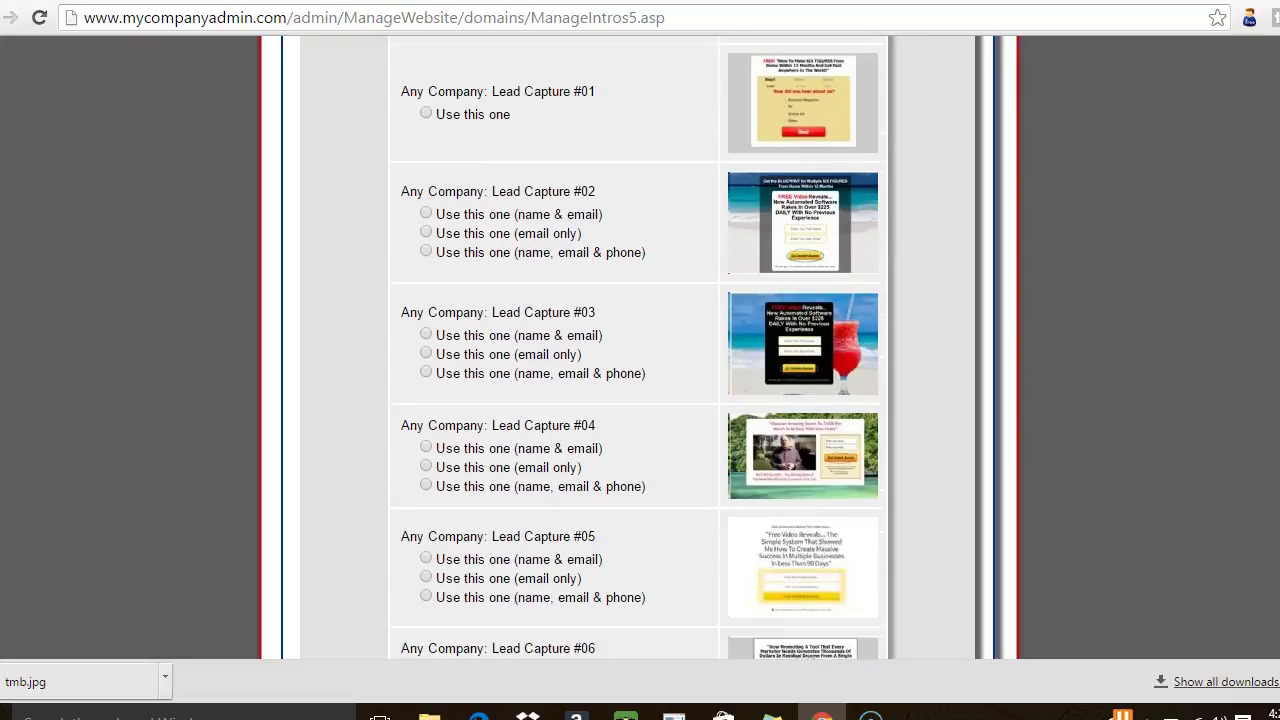
{"action": "scroll", "coordinate": [637, 350], "scroll_direction": "up", "scroll_amount": 1}
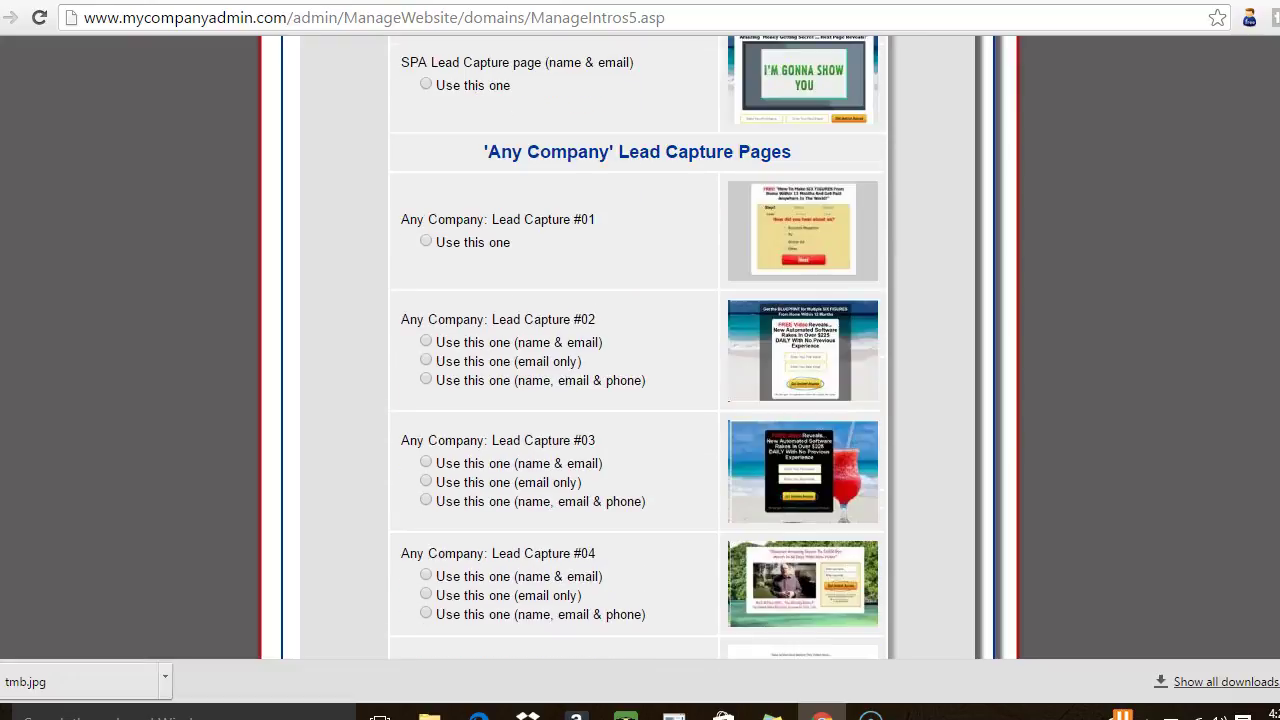
{"action": "scroll", "coordinate": [637, 350], "scroll_direction": "down", "scroll_amount": 1}
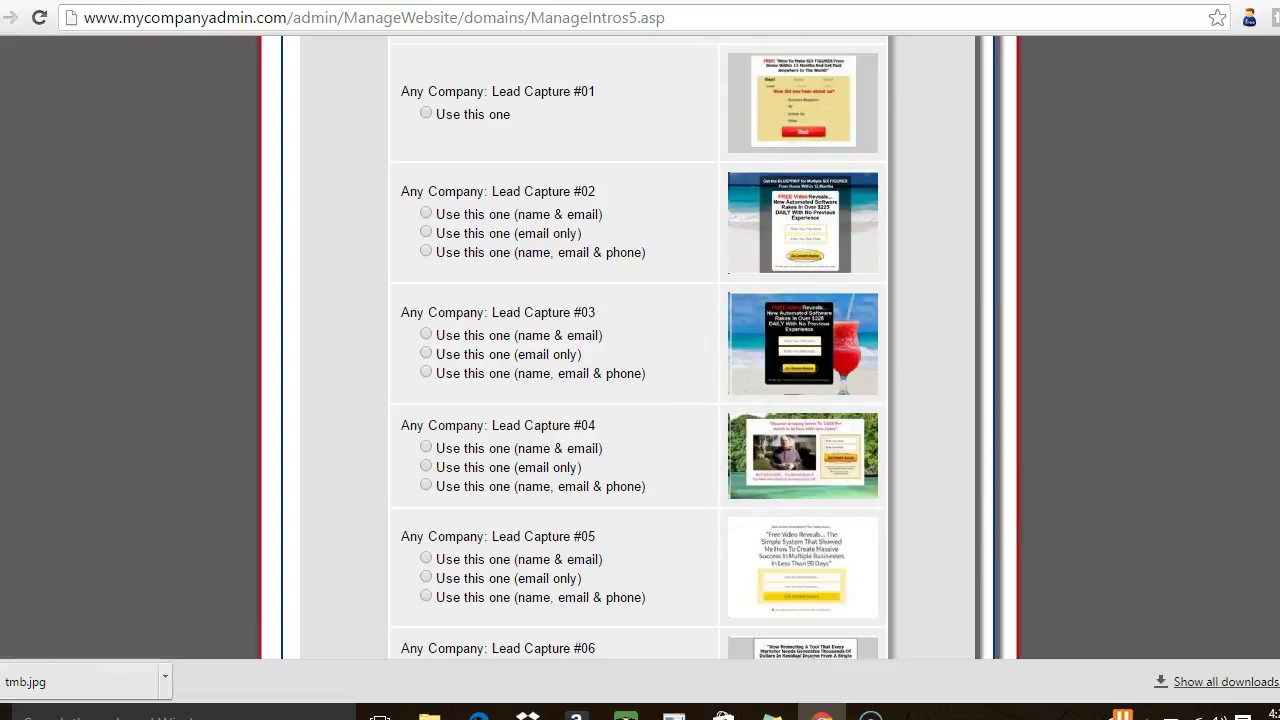
{"action": "scroll", "coordinate": [640, 350], "scroll_direction": "down", "scroll_amount": 9}
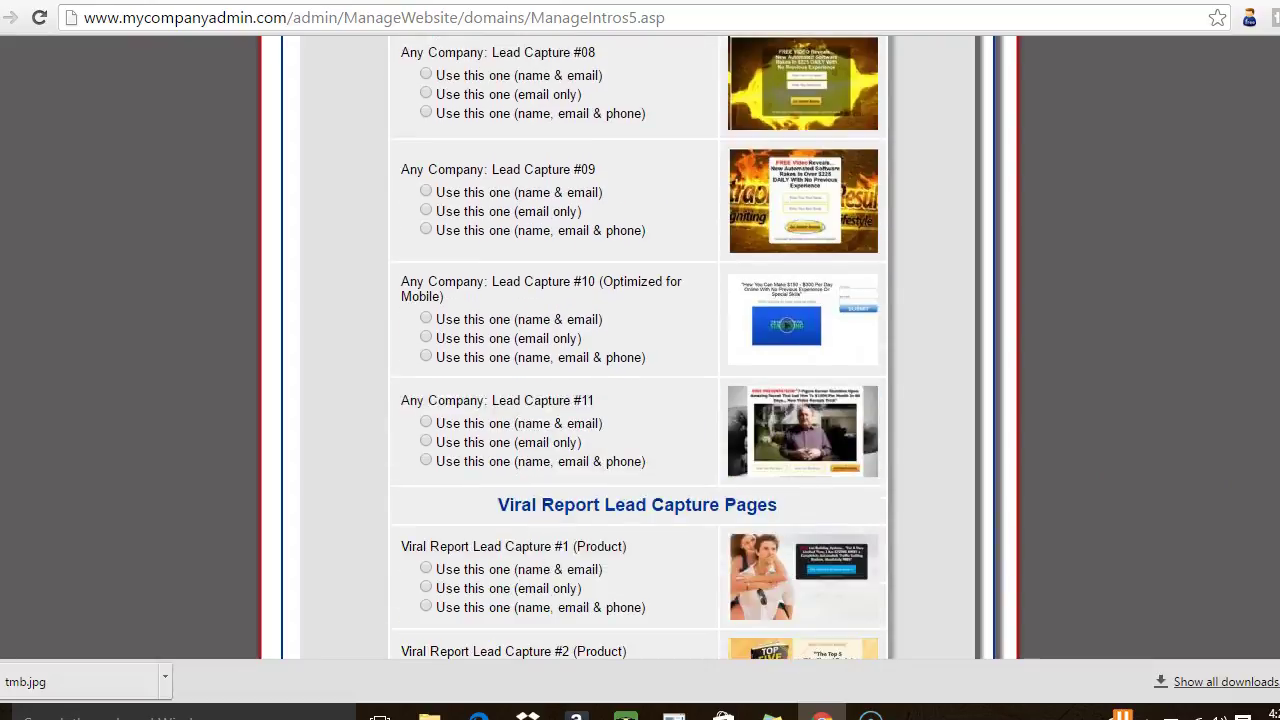
{"action": "scroll", "coordinate": [640, 350], "scroll_direction": "down", "scroll_amount": 3}
{"action": "scroll", "coordinate": [640, 350], "scroll_direction": "down", "scroll_amount": 2}
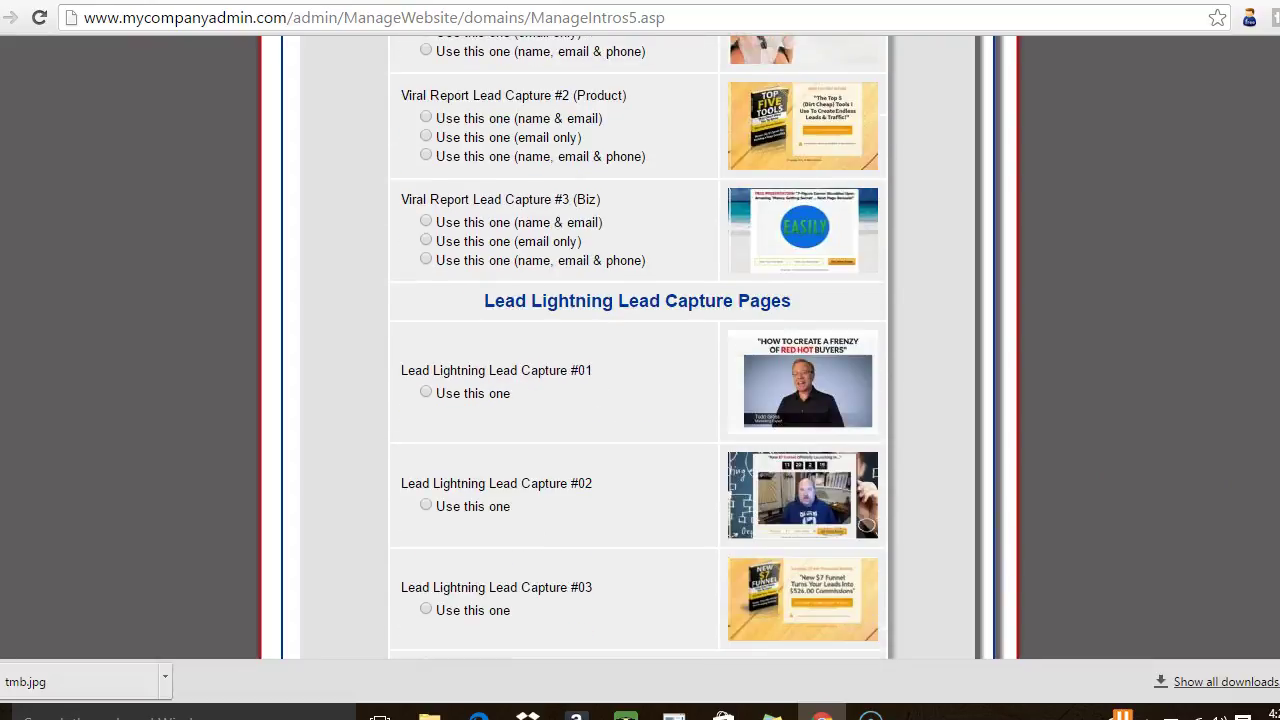
{"action": "scroll", "coordinate": [640, 350], "scroll_direction": "down", "scroll_amount": 1}
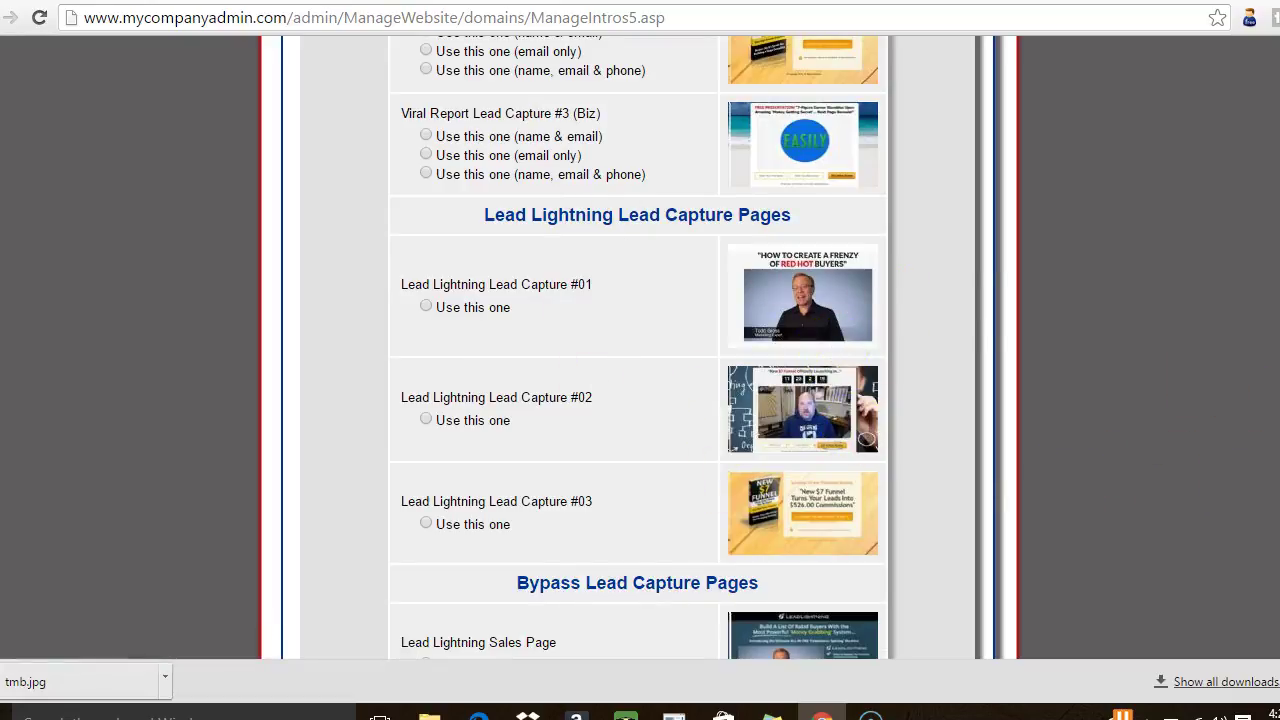
{"action": "left_click", "coordinate": [811, 298]}
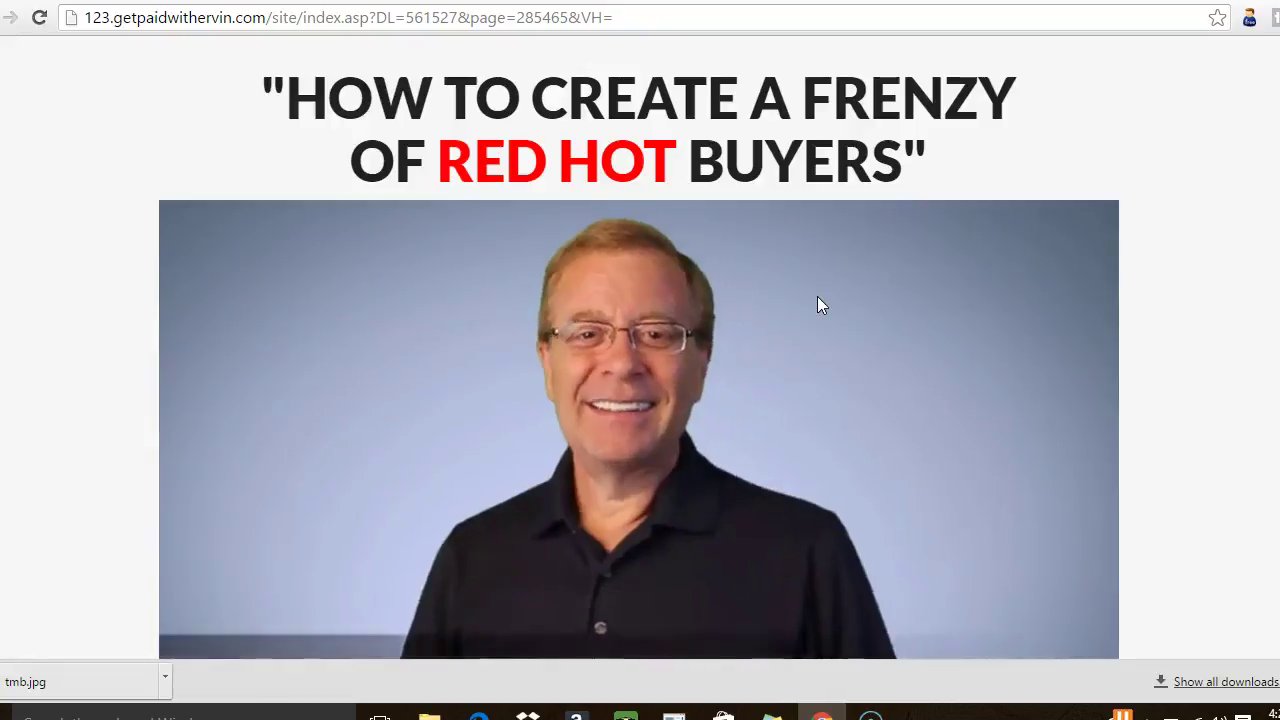
Watch the Lead Capture #01 preview video, then close the preview tab with Ctrl+W.
{"action": "left_click", "coordinate": [714, 360]}
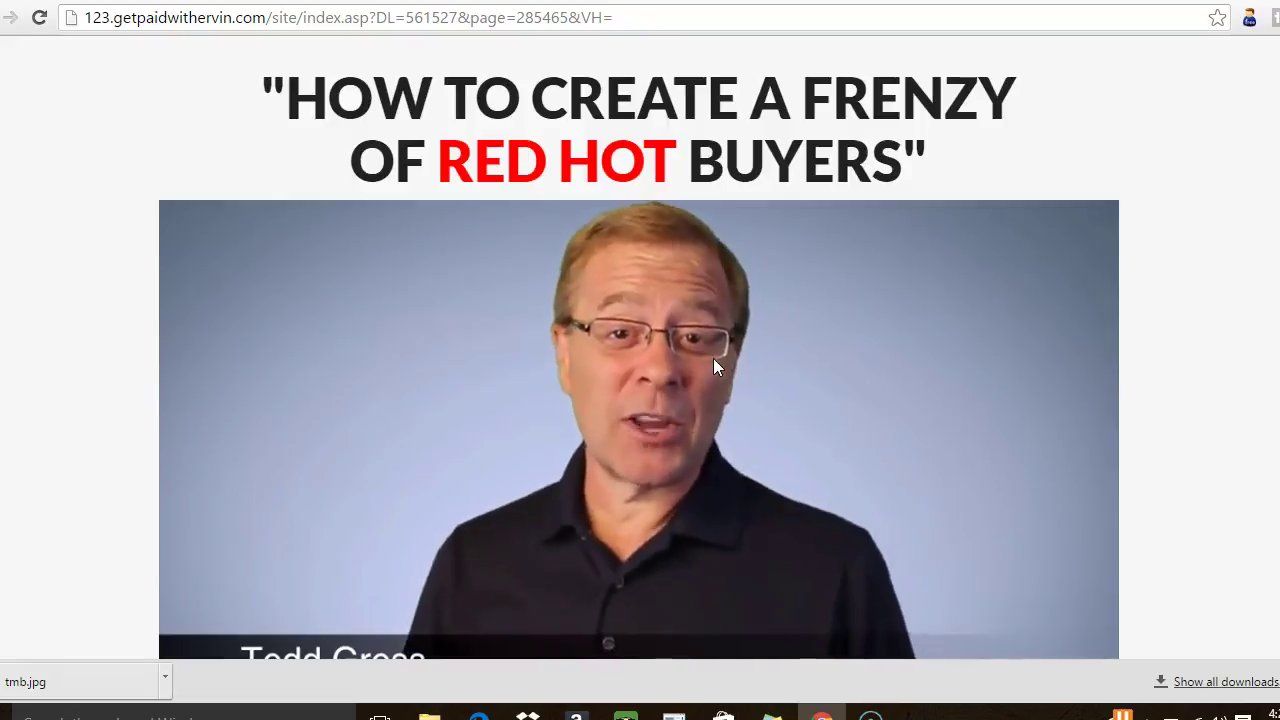
{"action": "left_click", "coordinate": [491, 38]}
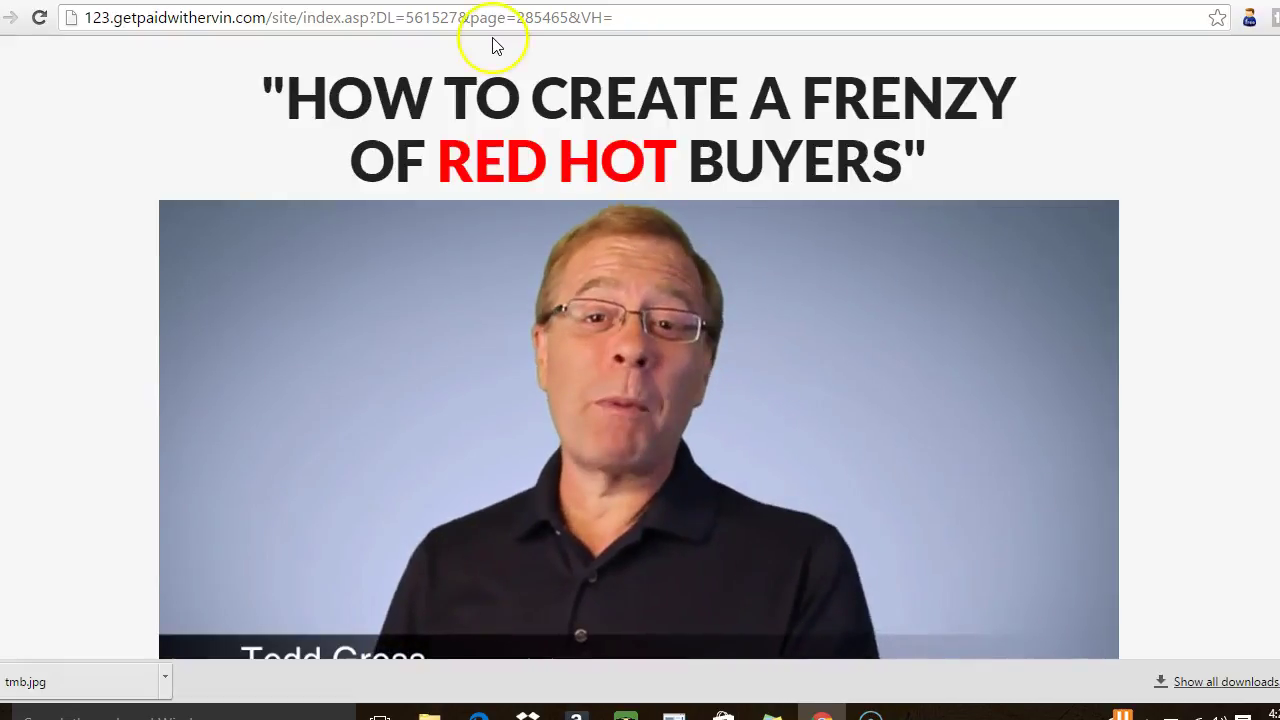
{"action": "key", "text": "ctrl+w"}
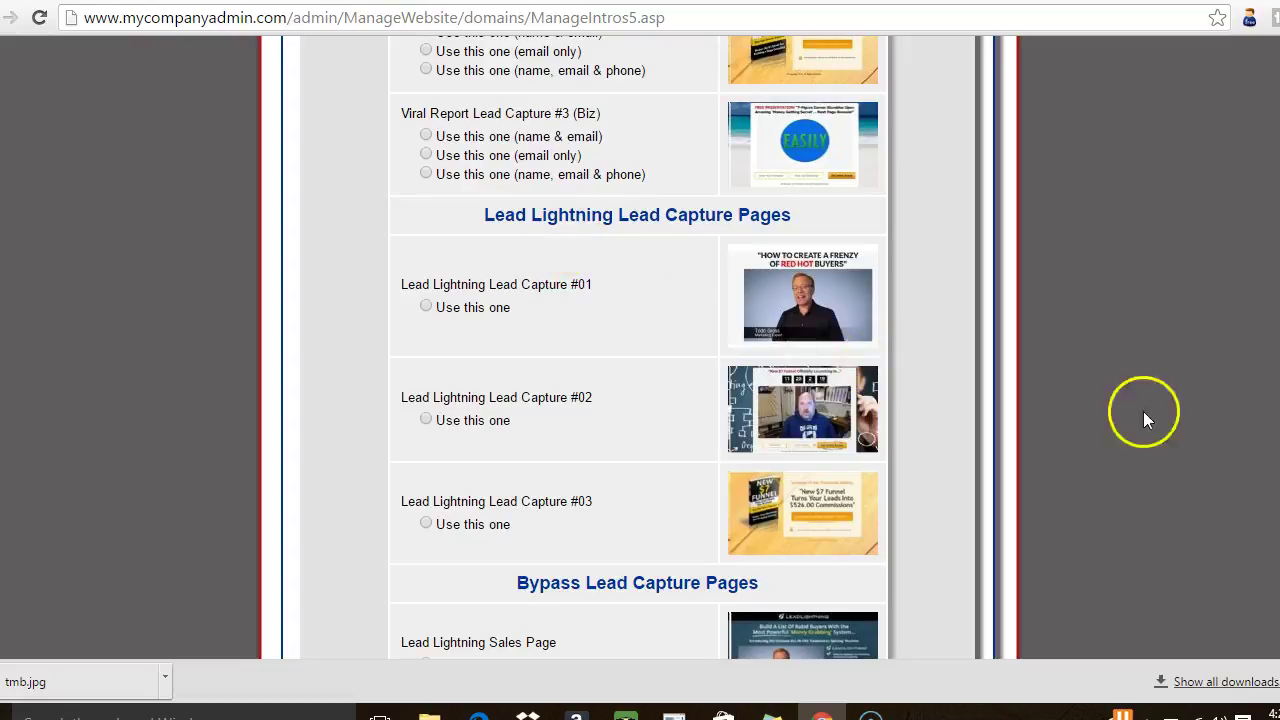
Scroll through the Bypass, Sales Page and WebPages You Created sections to the setup steps.
{"action": "scroll", "coordinate": [638, 346], "scroll_direction": "down", "scroll_amount": 3}
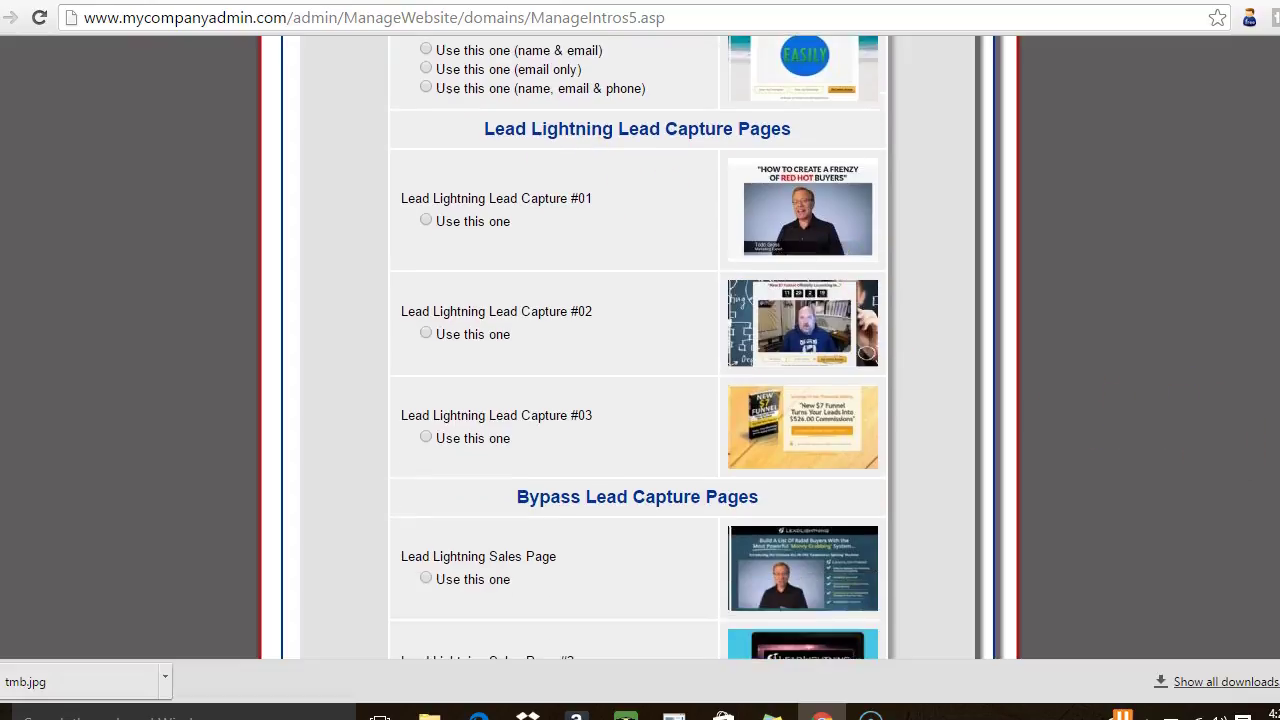
{"action": "scroll", "coordinate": [638, 346], "scroll_direction": "down", "scroll_amount": 1}
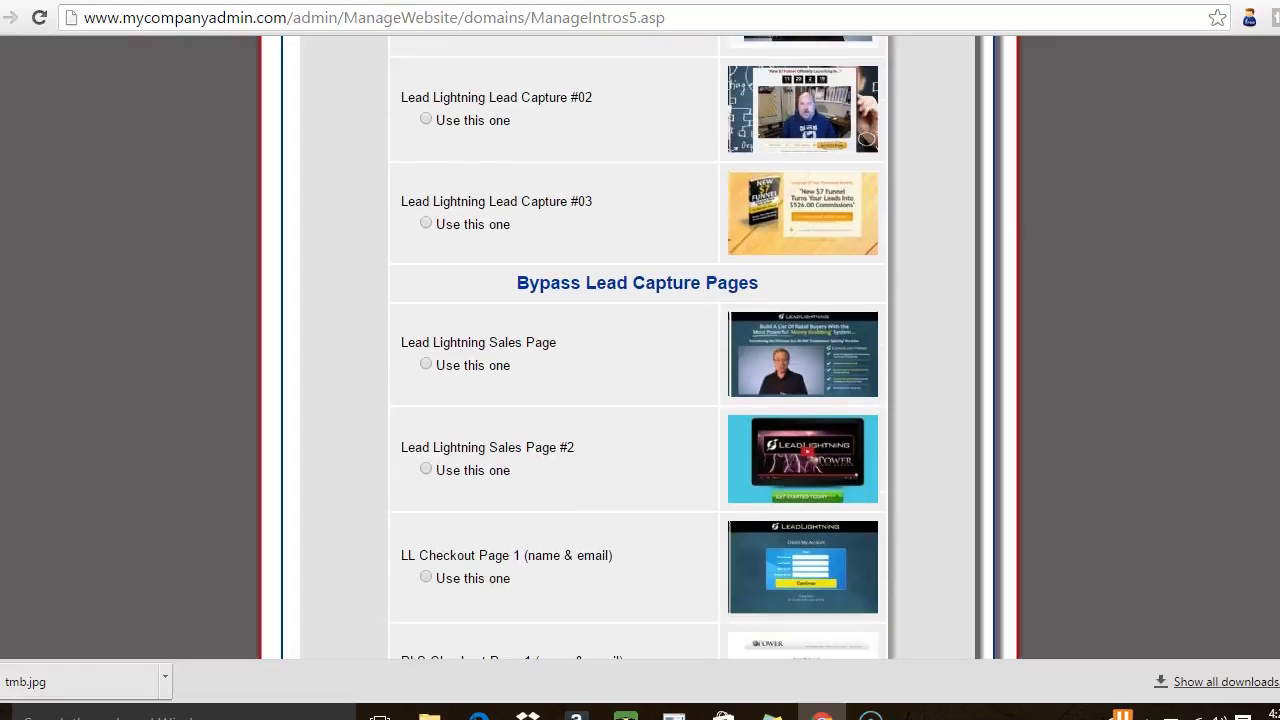
{"action": "scroll", "coordinate": [638, 346], "scroll_direction": "down", "scroll_amount": 10}
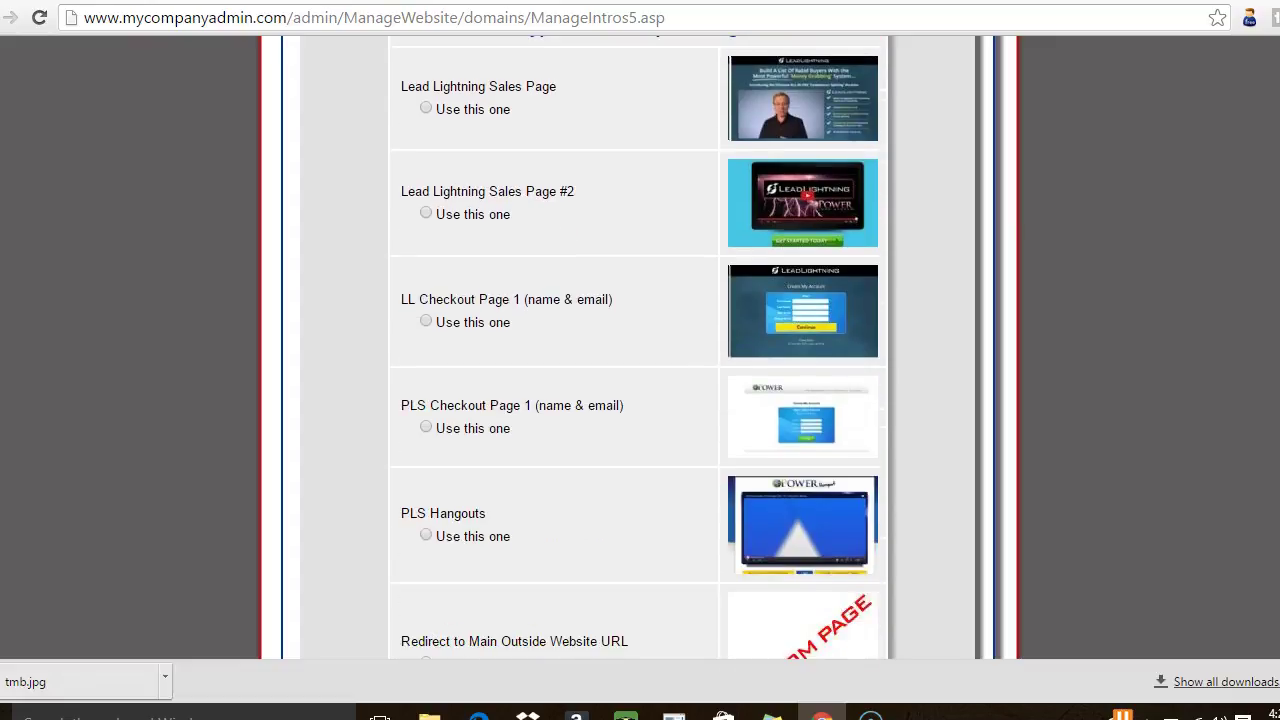
{"action": "scroll", "coordinate": [638, 346], "scroll_direction": "down", "scroll_amount": 1}
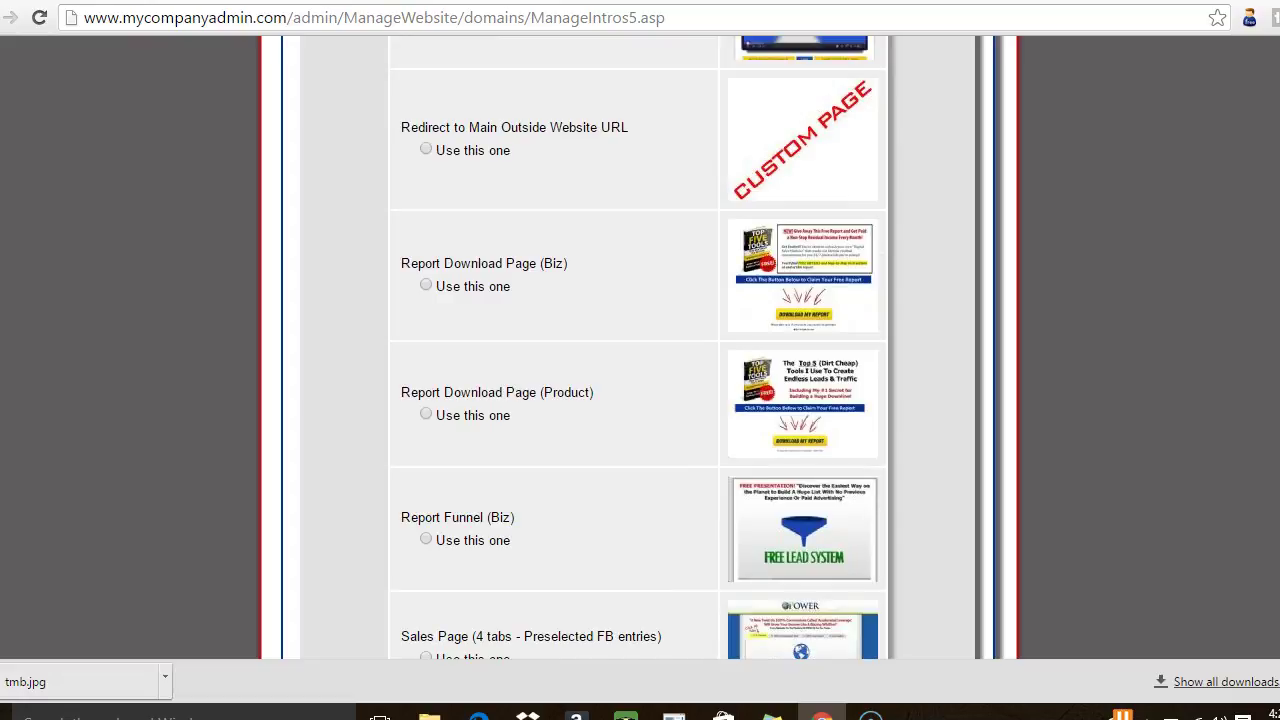
{"action": "scroll", "coordinate": [638, 346], "scroll_direction": "down", "scroll_amount": 3}
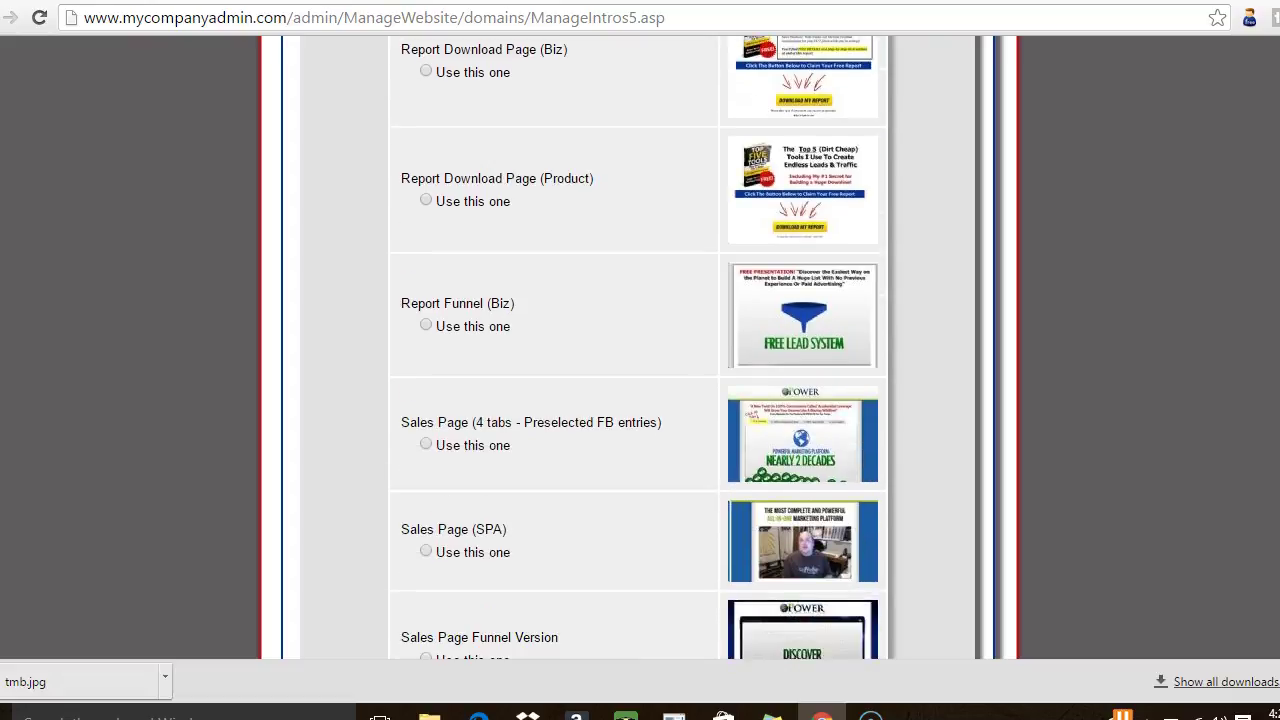
{"action": "scroll", "coordinate": [638, 346], "scroll_direction": "down", "scroll_amount": 2}
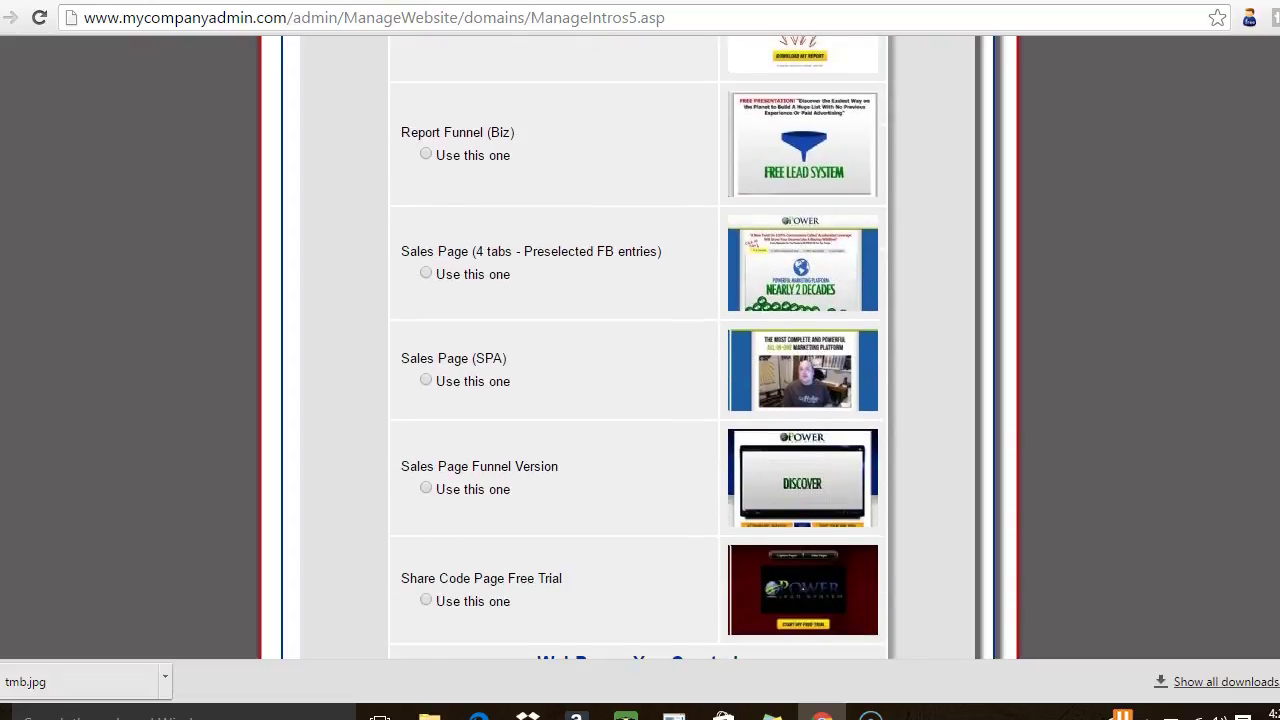
{"action": "scroll", "coordinate": [638, 346], "scroll_direction": "down", "scroll_amount": 2}
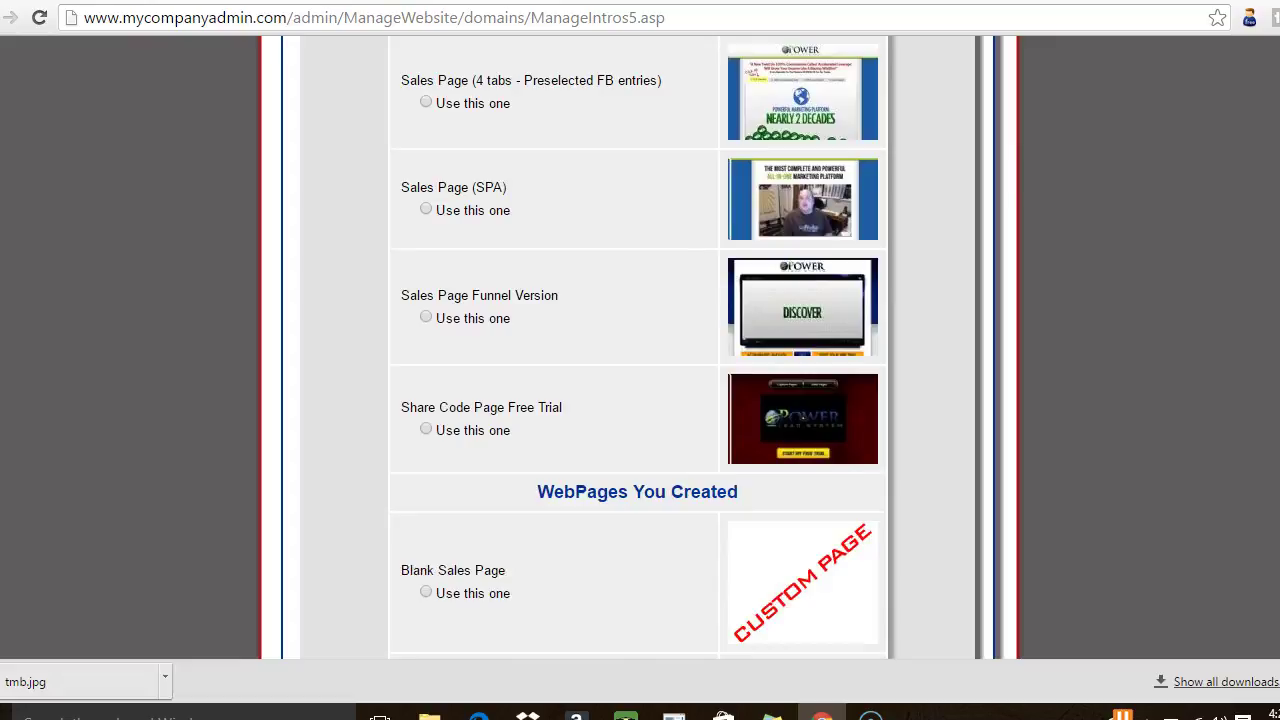
{"action": "scroll", "coordinate": [638, 346], "scroll_direction": "down", "scroll_amount": 1}
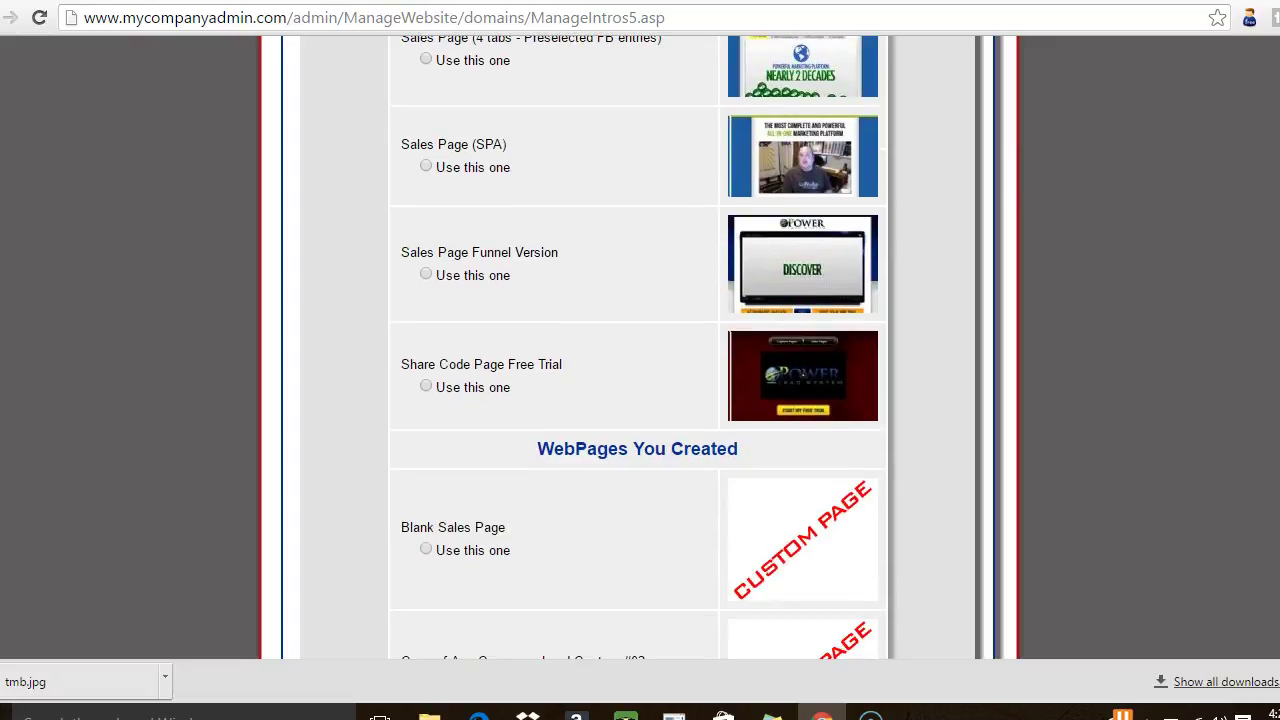
{"action": "scroll", "coordinate": [638, 346], "scroll_direction": "down", "scroll_amount": 9}
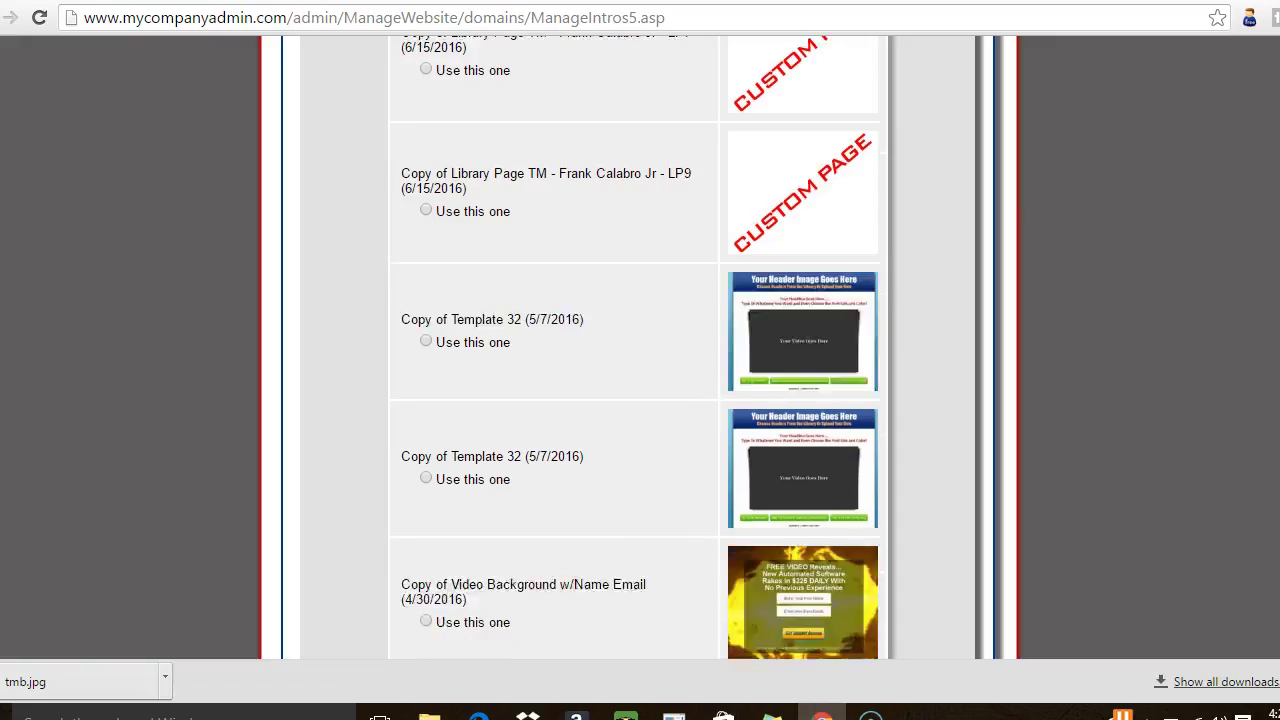
{"action": "scroll", "coordinate": [638, 346], "scroll_direction": "down", "scroll_amount": 20}
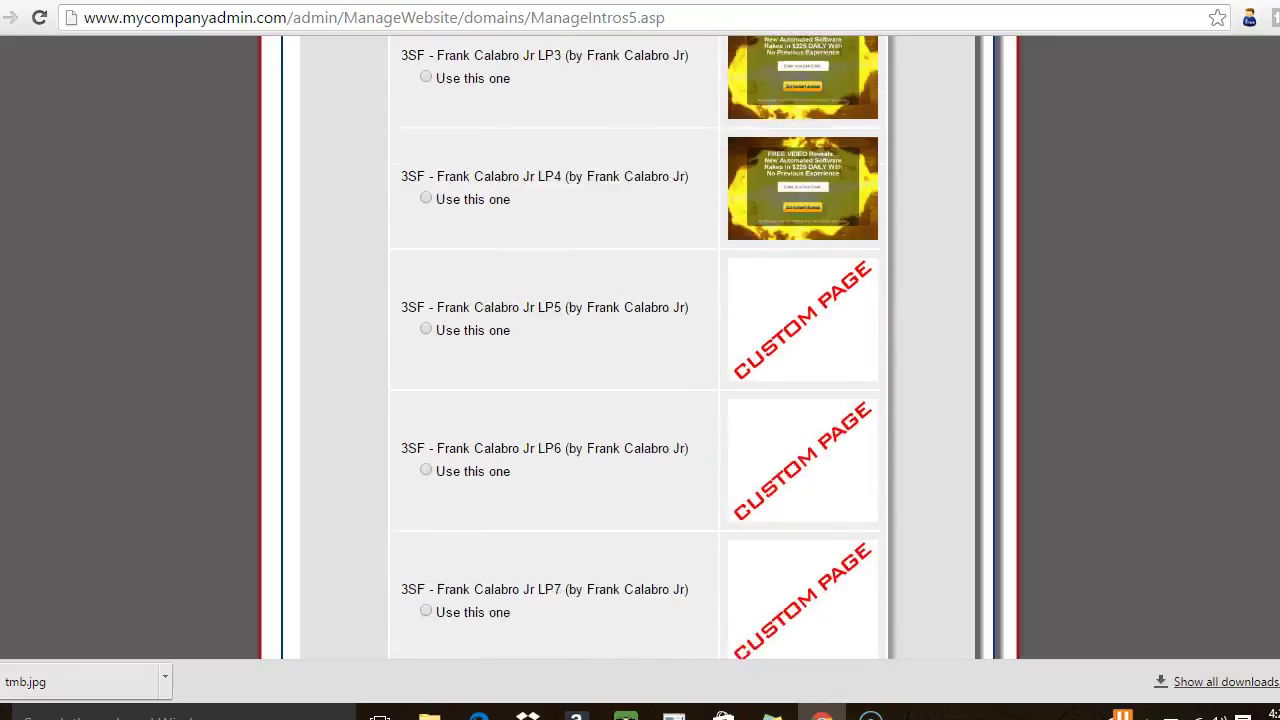
{"action": "scroll", "coordinate": [638, 346], "scroll_direction": "up", "scroll_amount": 20}
{"action": "scroll", "coordinate": [638, 346], "scroll_direction": "down", "scroll_amount": 2}
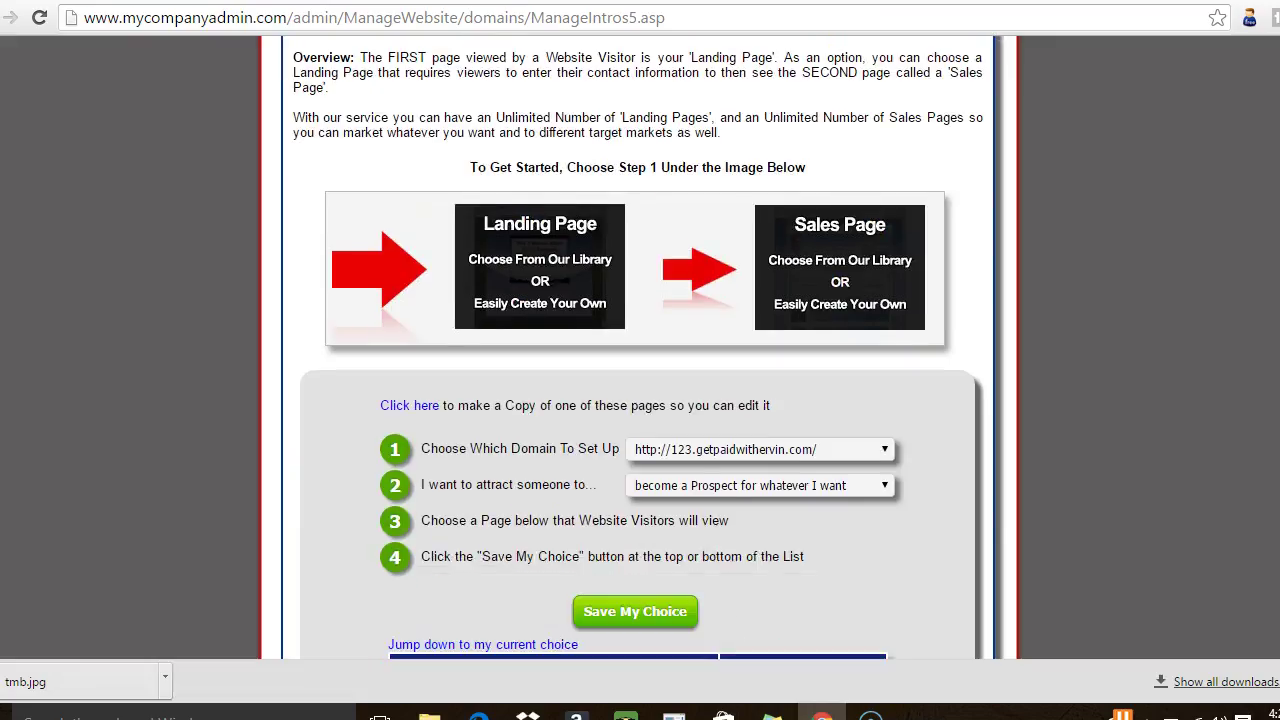
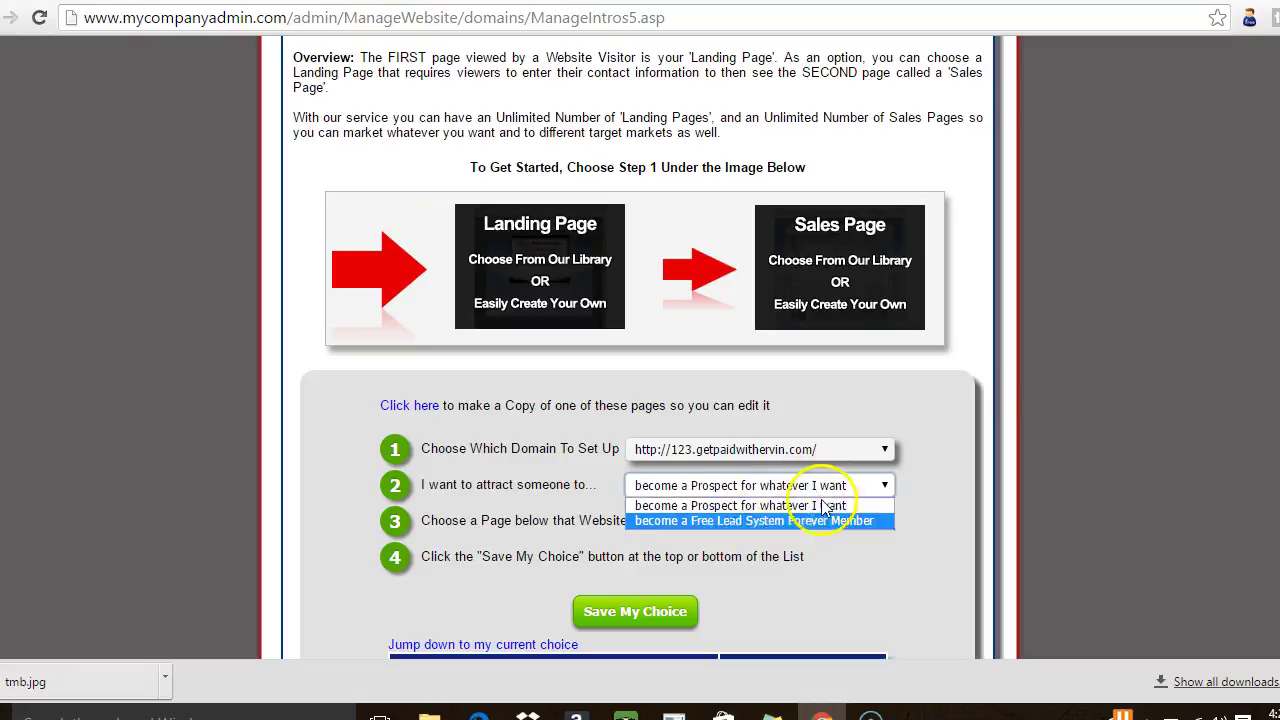
{"action": "left_click", "coordinate": [812, 521]}
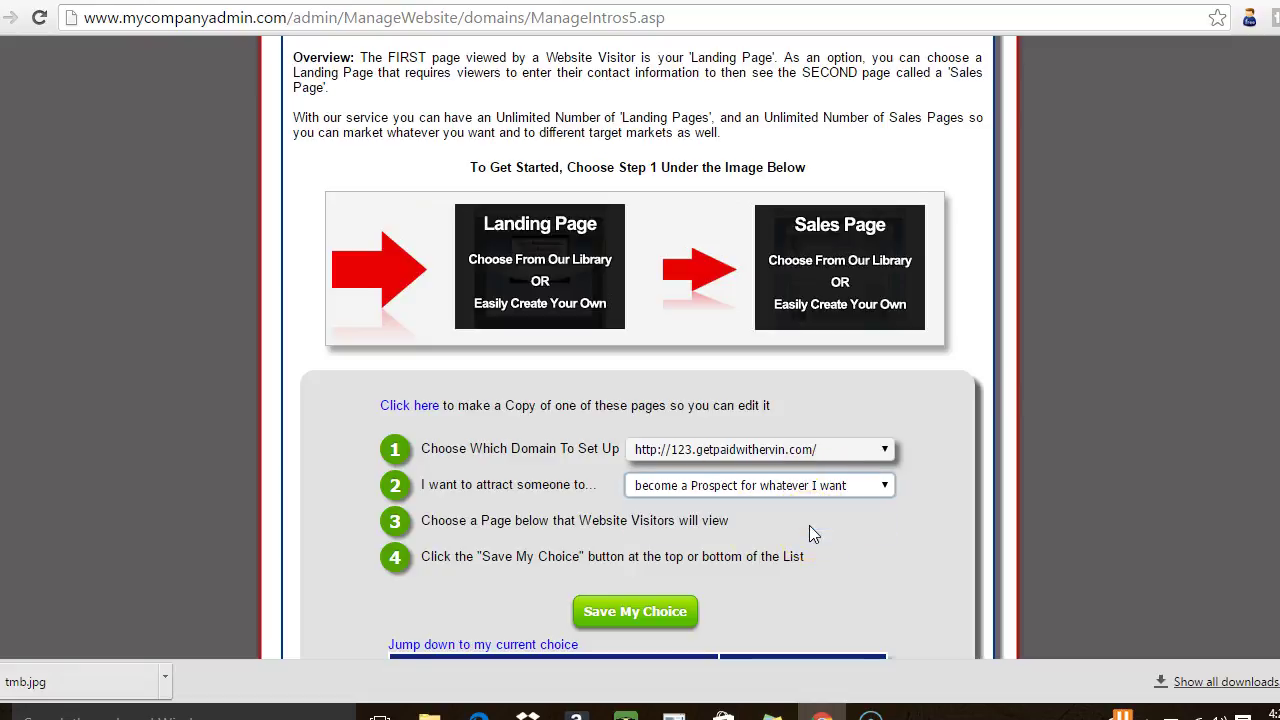
{"action": "left_click", "coordinate": [805, 506]}
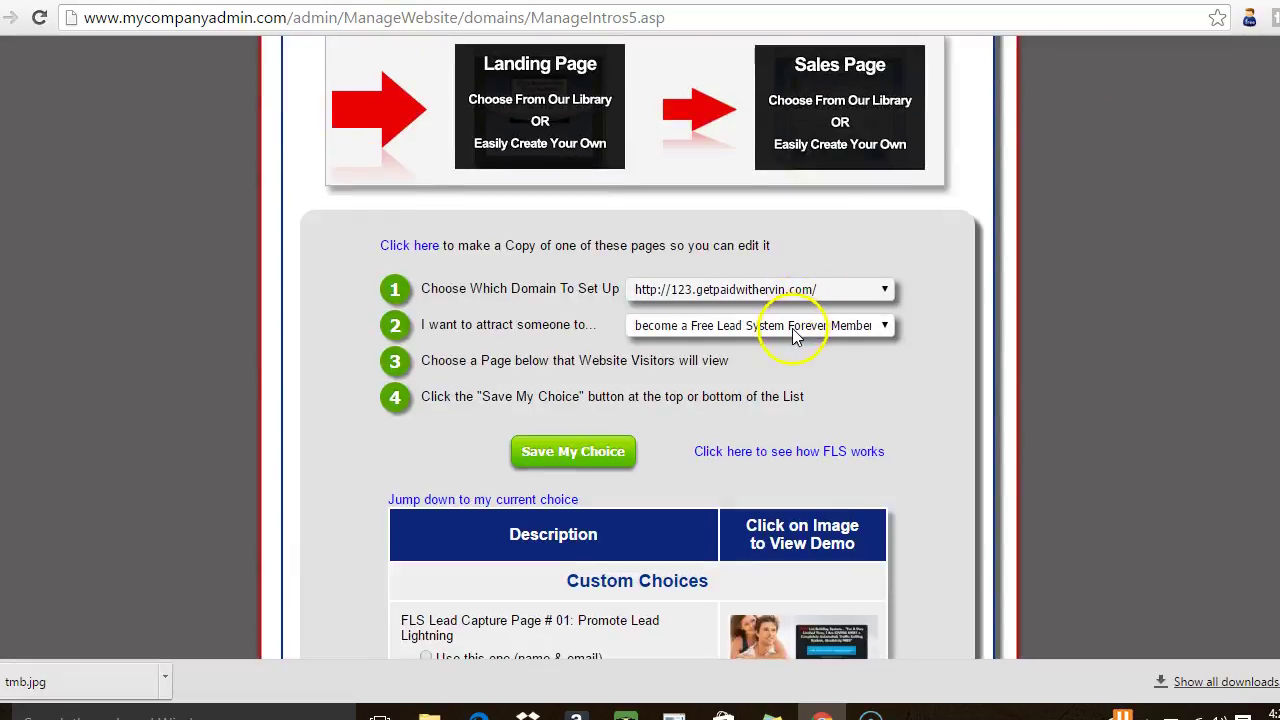
{"action": "left_click", "coordinate": [796, 328]}
{"action": "left_click", "coordinate": [788, 345]}
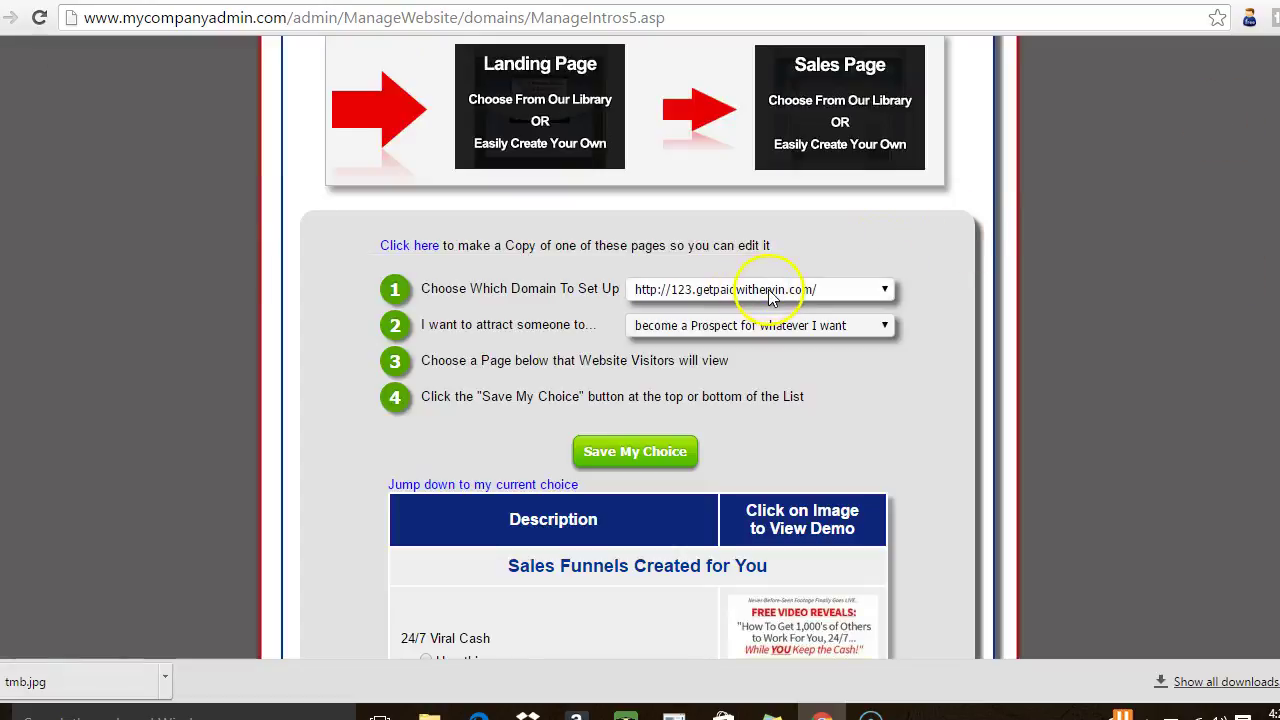
{"action": "left_click", "coordinate": [768, 298]}
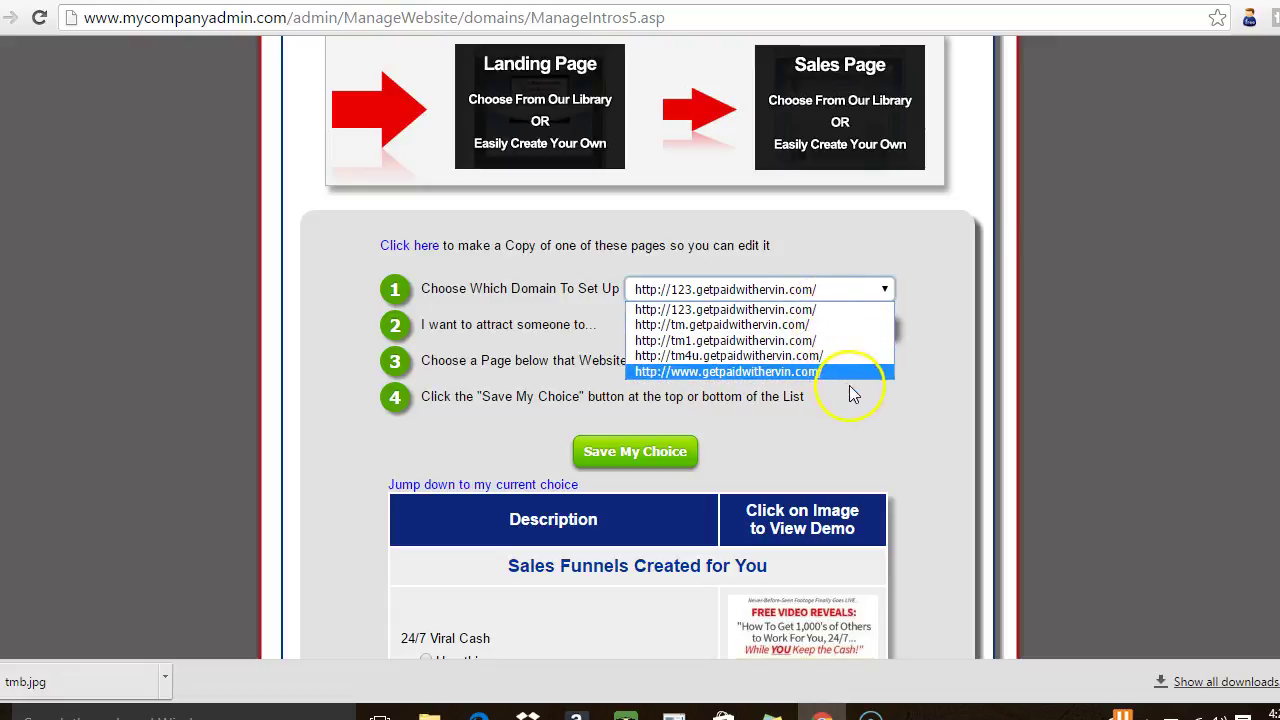
{"action": "left_click", "coordinate": [1085, 354]}
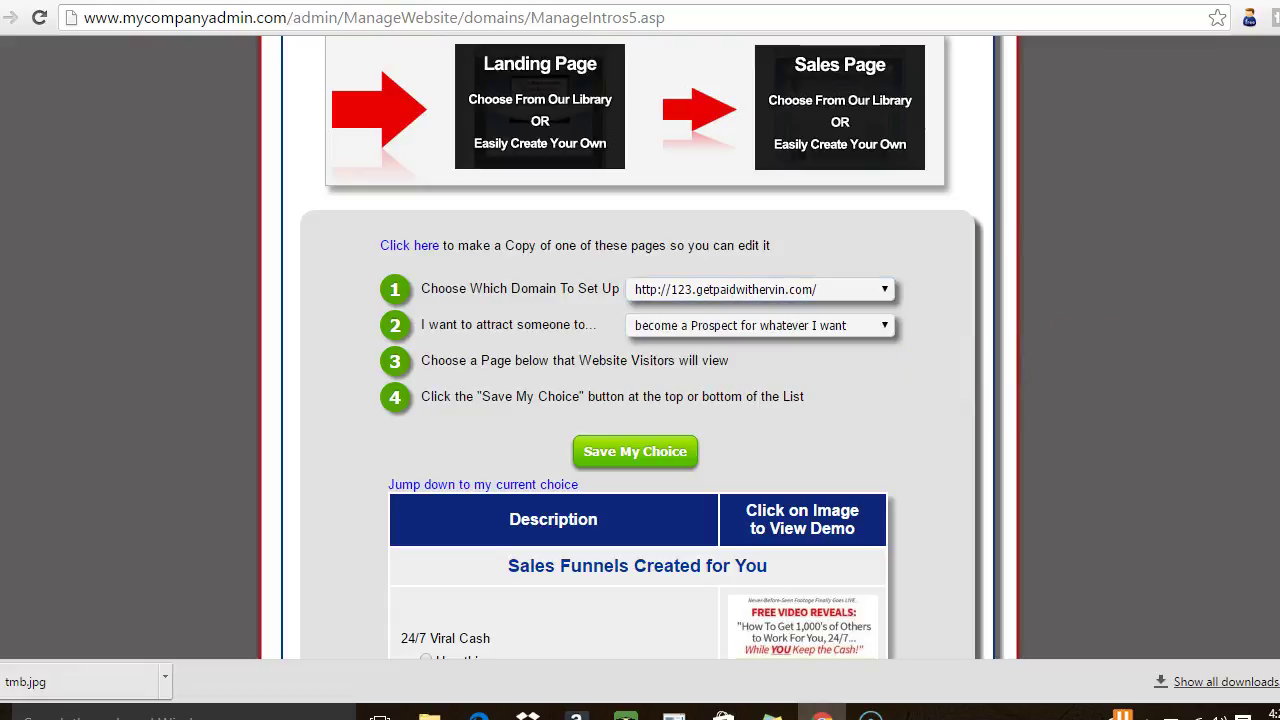
{"action": "scroll", "coordinate": [640, 350], "scroll_direction": "up", "scroll_amount": 4}
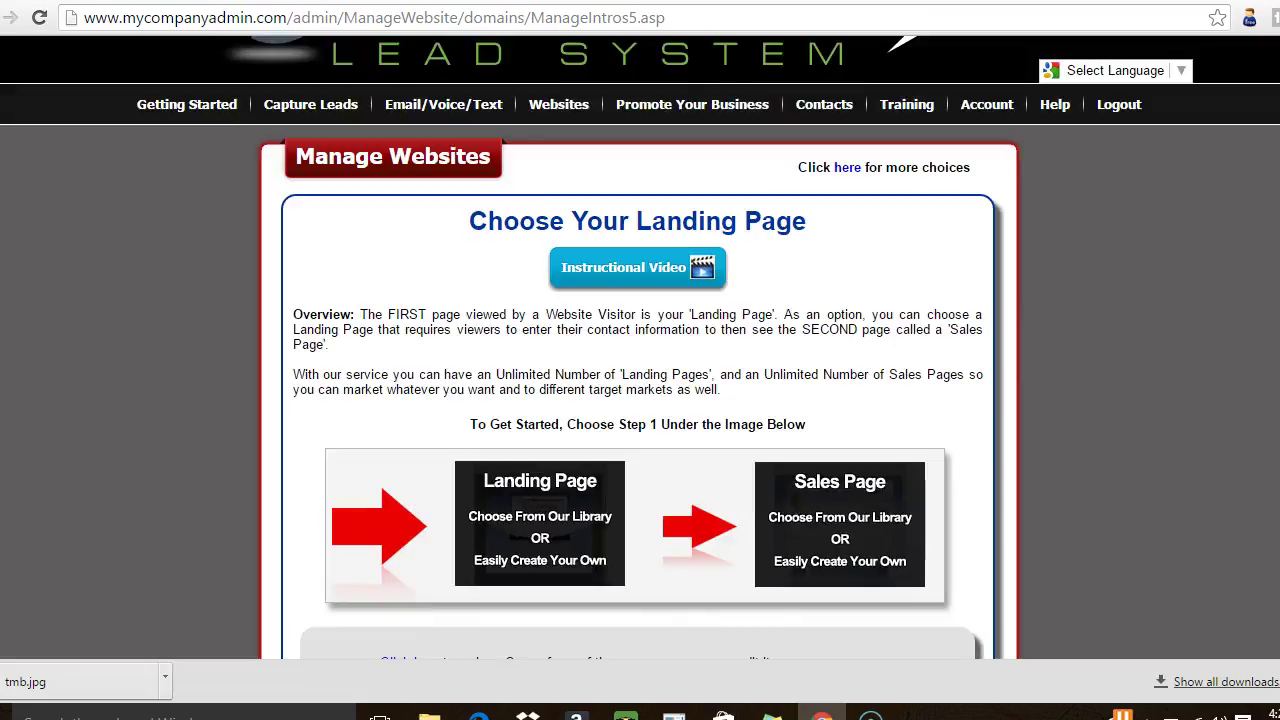
Go to Create WebPages from the Websites > WebPages menu.
{"action": "left_click", "coordinate": [1010, 102]}
{"action": "left_click", "coordinate": [1012, 128]}
{"action": "left_click", "coordinate": [1013, 186]}
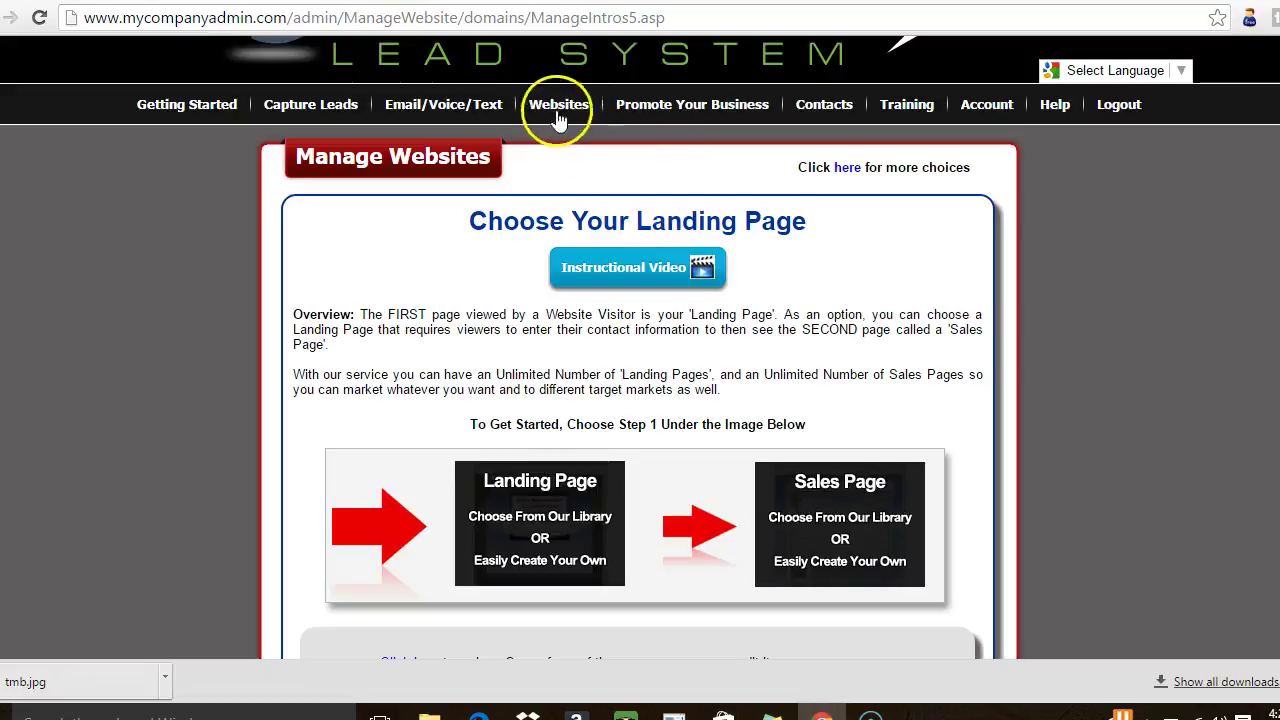
{"action": "mouse_move", "coordinate": [560, 104]}
{"action": "mouse_move", "coordinate": [588, 190]}
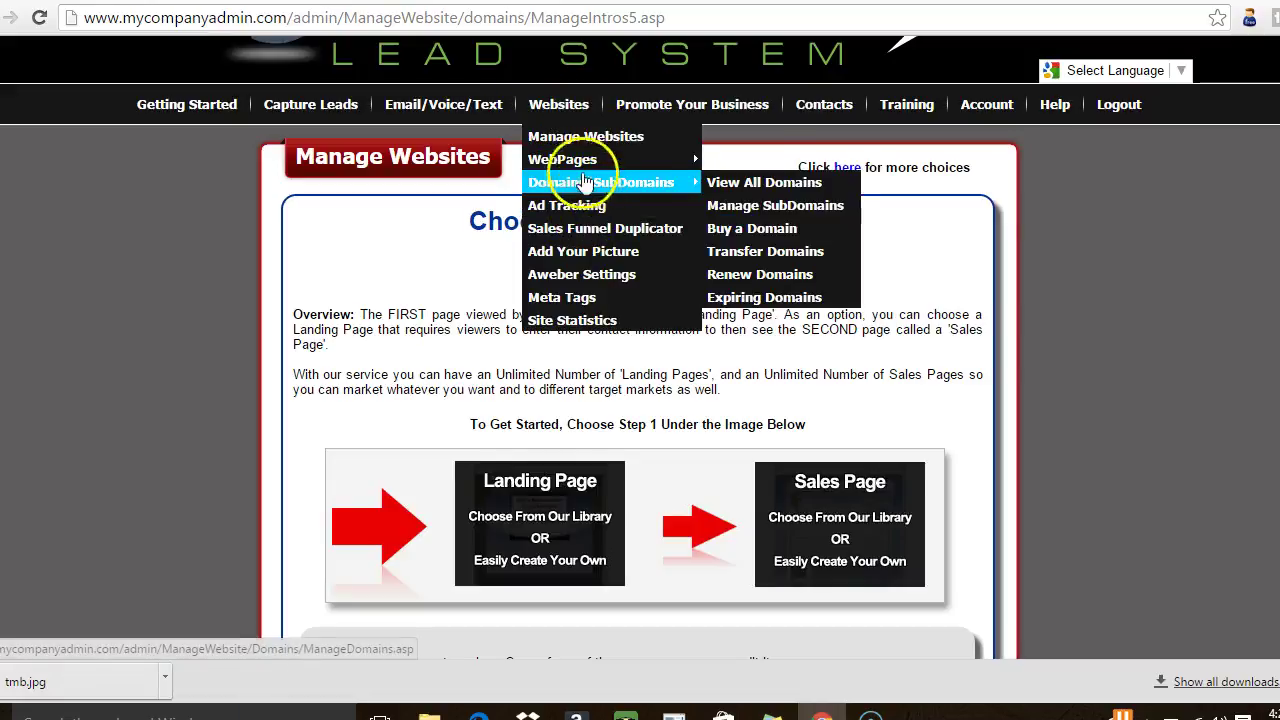
{"action": "mouse_move", "coordinate": [570, 162]}
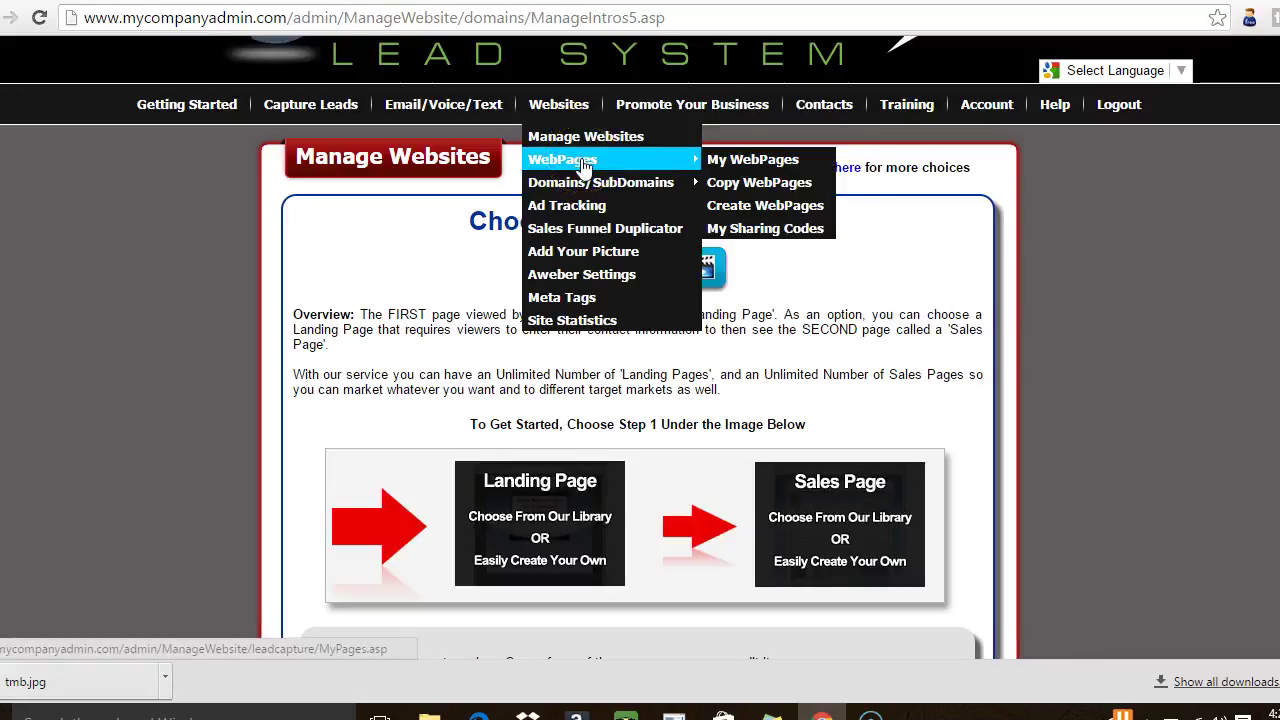
{"action": "left_click", "coordinate": [740, 166]}
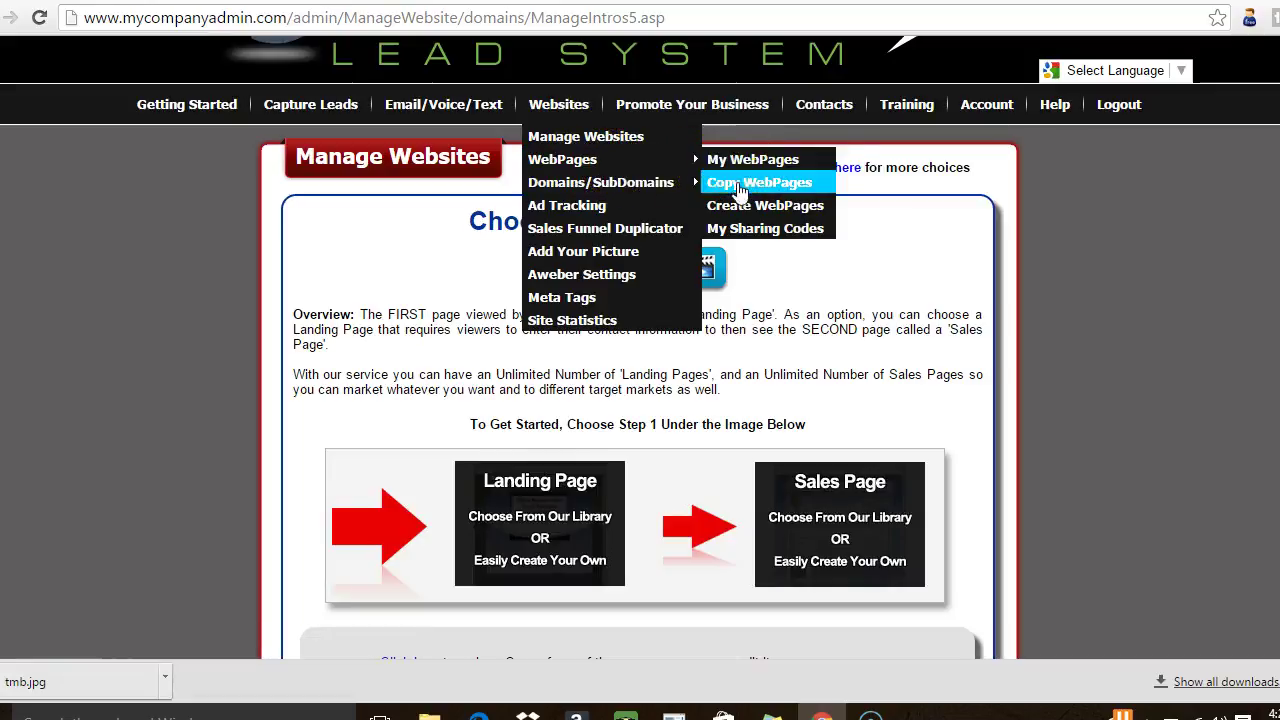
{"action": "left_click", "coordinate": [738, 210]}
{"action": "left_click", "coordinate": [738, 207]}
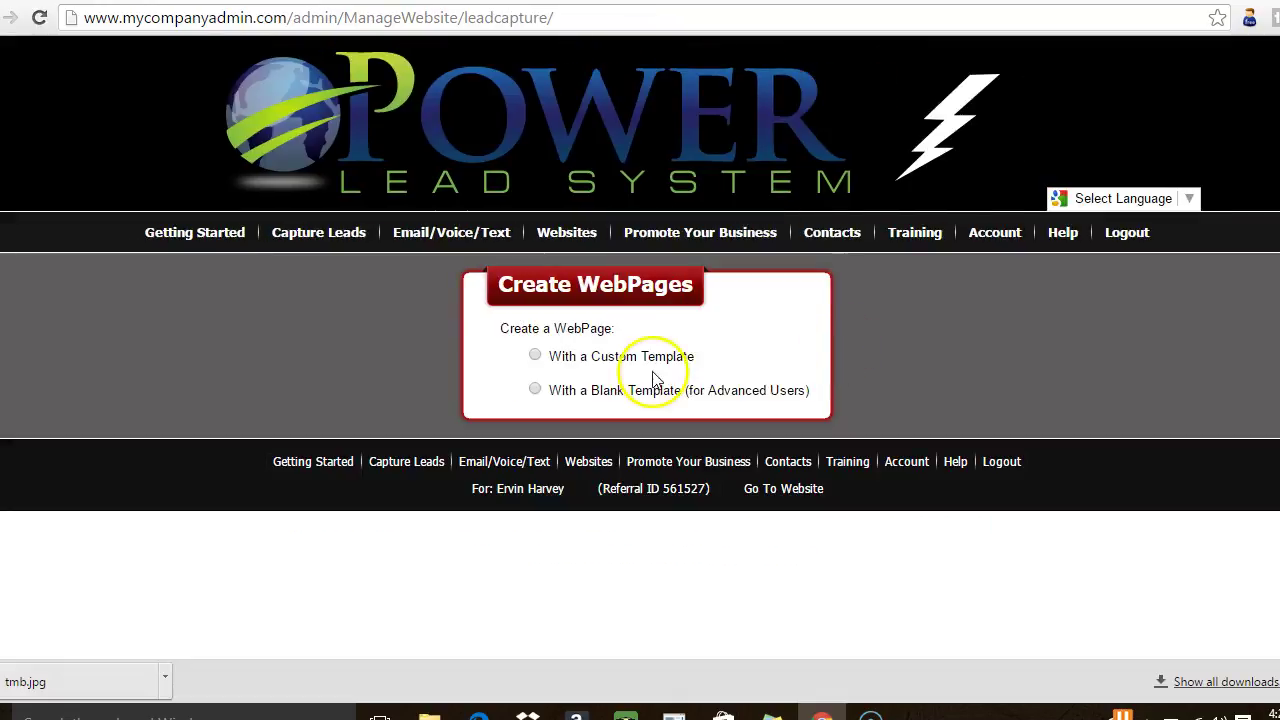
Choose 'With a Custom Template' and browse the lead capture page templates.
{"action": "left_click", "coordinate": [535, 357]}
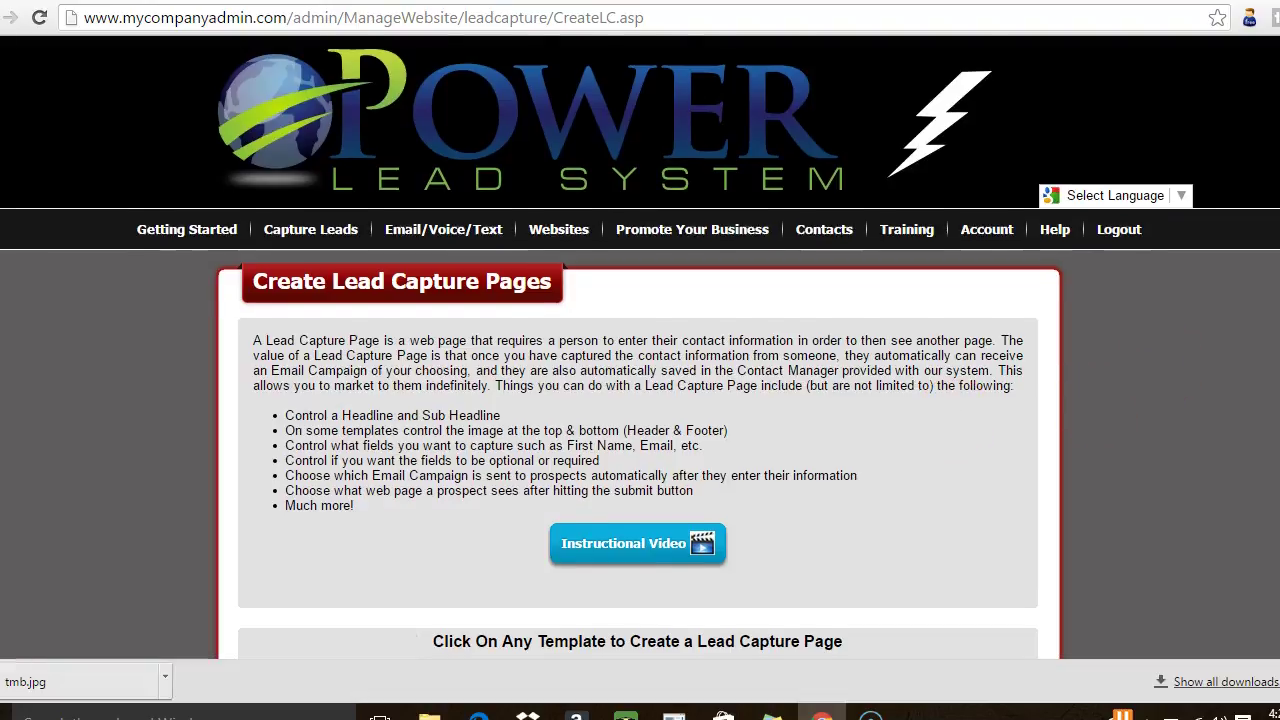
{"action": "scroll", "coordinate": [640, 400], "scroll_direction": "down", "scroll_amount": 5}
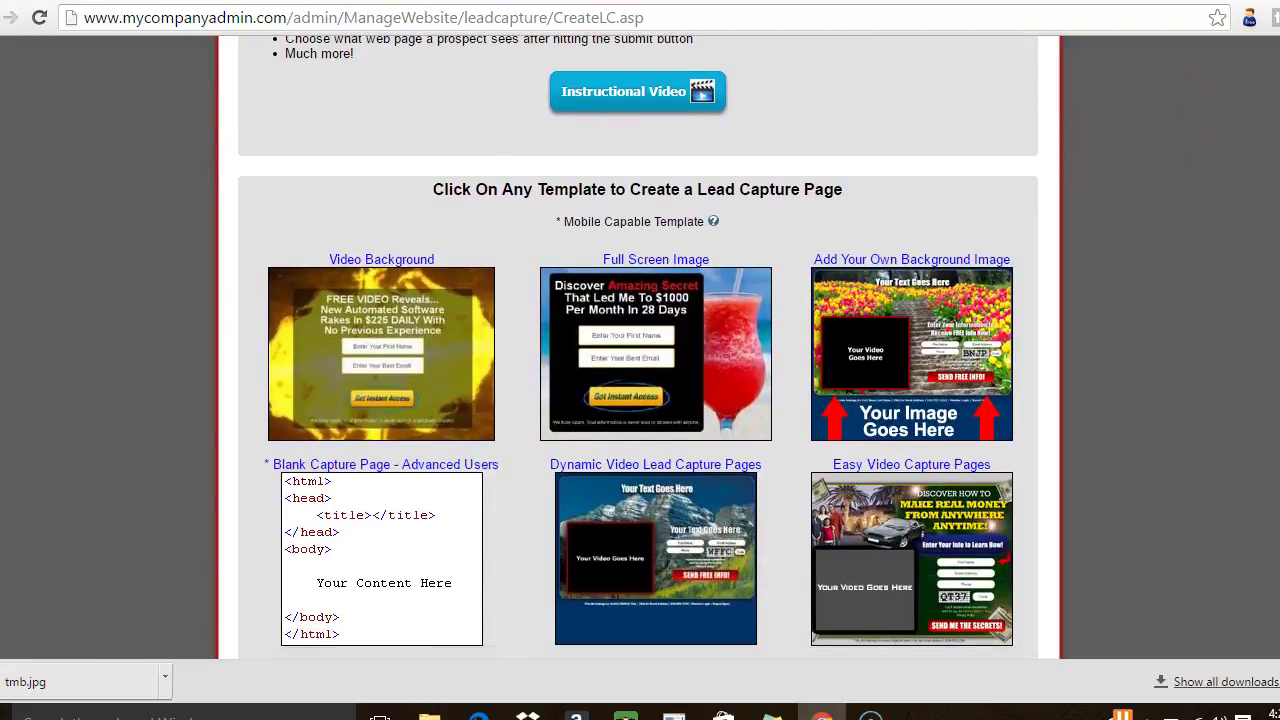
{"action": "scroll", "coordinate": [640, 400], "scroll_direction": "down", "scroll_amount": 2}
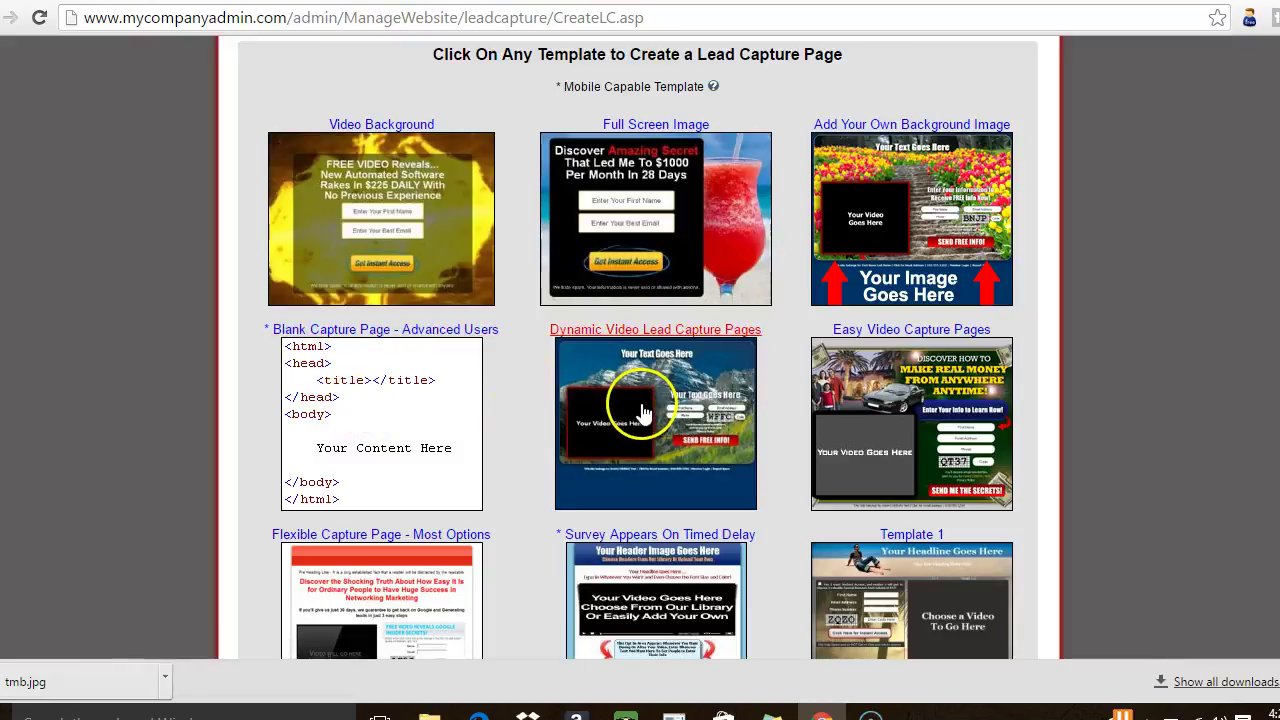
{"action": "scroll", "coordinate": [1120, 329], "scroll_direction": "down", "scroll_amount": 1}
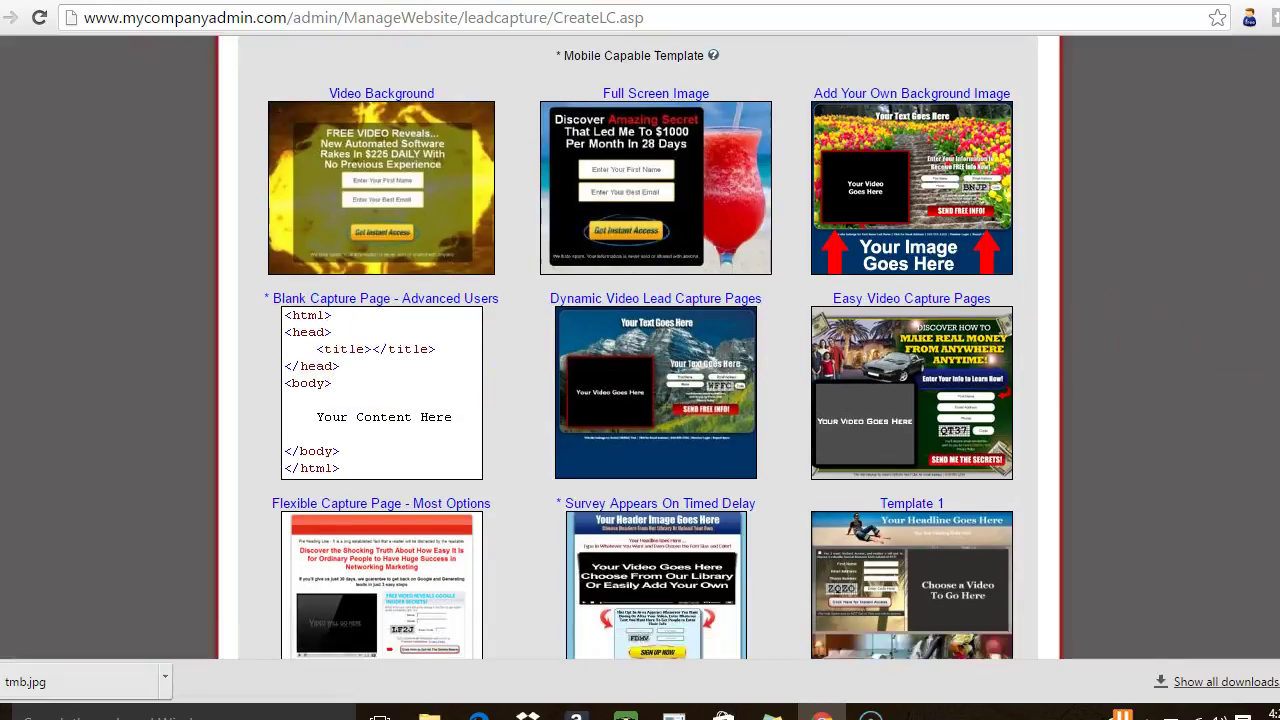
{"action": "scroll", "coordinate": [640, 350], "scroll_direction": "down", "scroll_amount": 3}
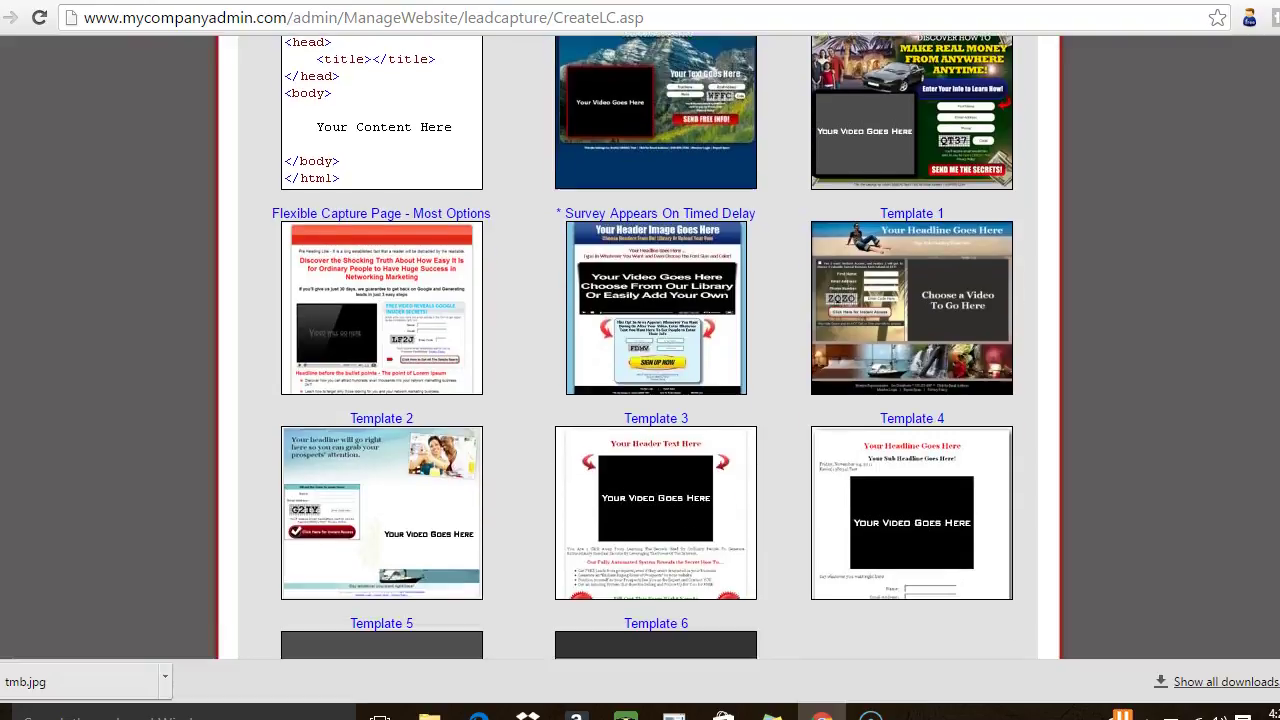
{"action": "scroll", "coordinate": [640, 350], "scroll_direction": "up", "scroll_amount": 4}
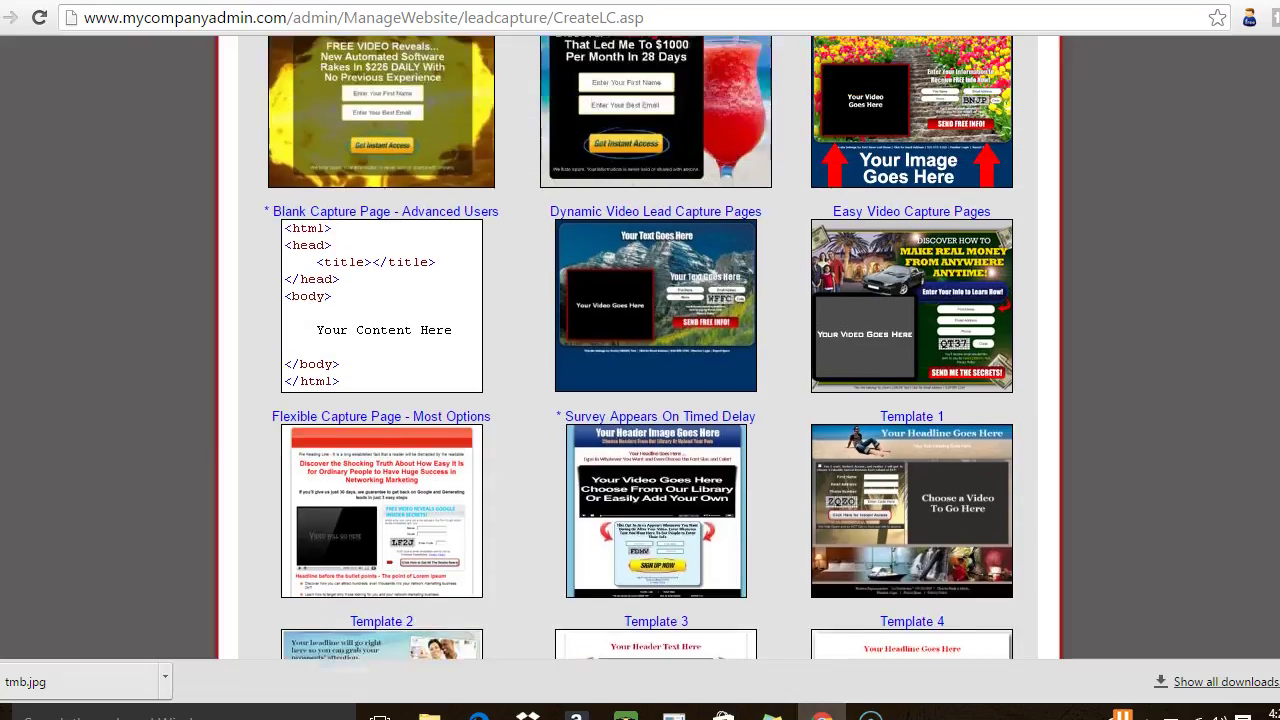
{"action": "scroll", "coordinate": [1114, 176], "scroll_direction": "up", "scroll_amount": 1}
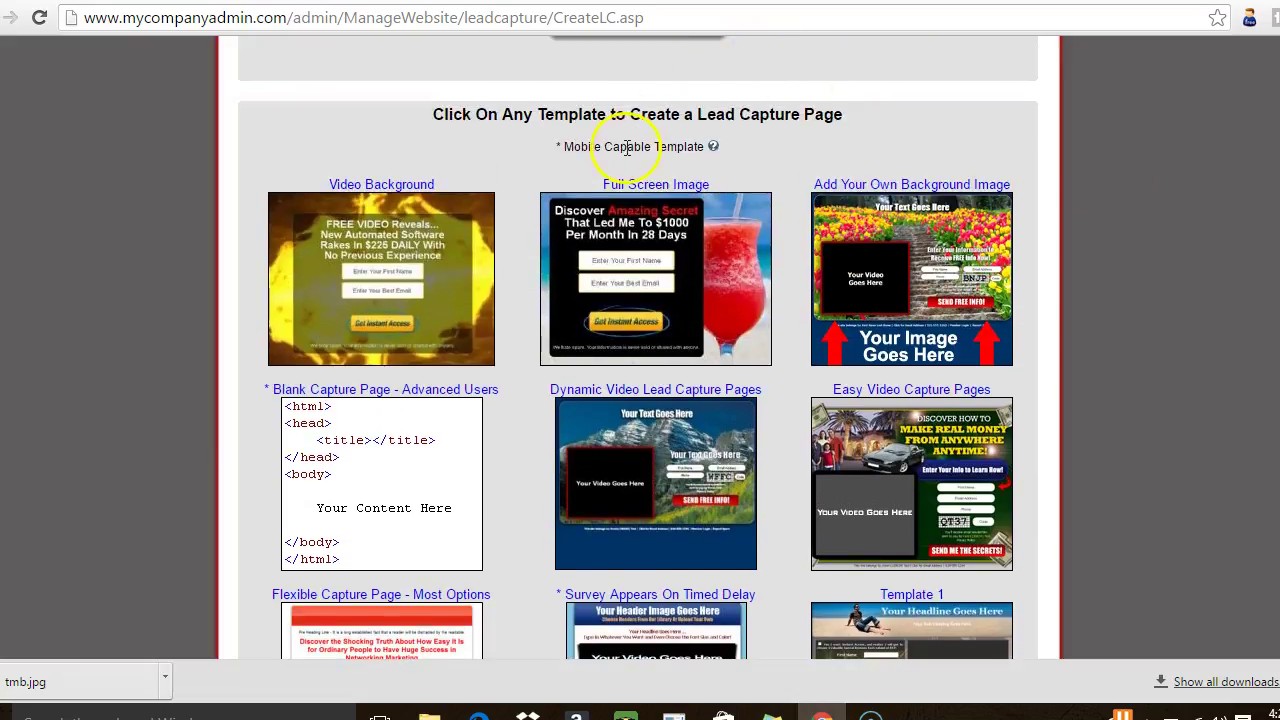
Choose Option 1 of the Full Screen Image template, titled 'Full Screen Image w/Name Email'.
{"action": "left_click", "coordinate": [632, 188]}
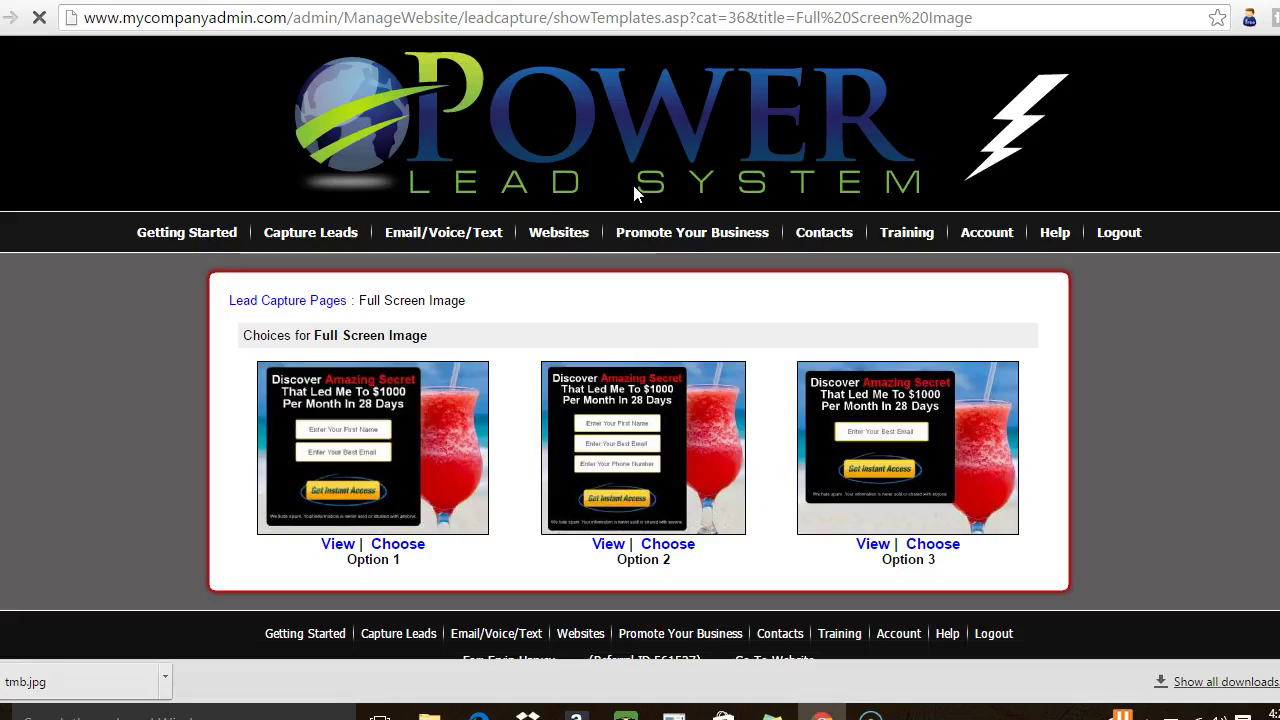
{"action": "left_click", "coordinate": [704, 485]}
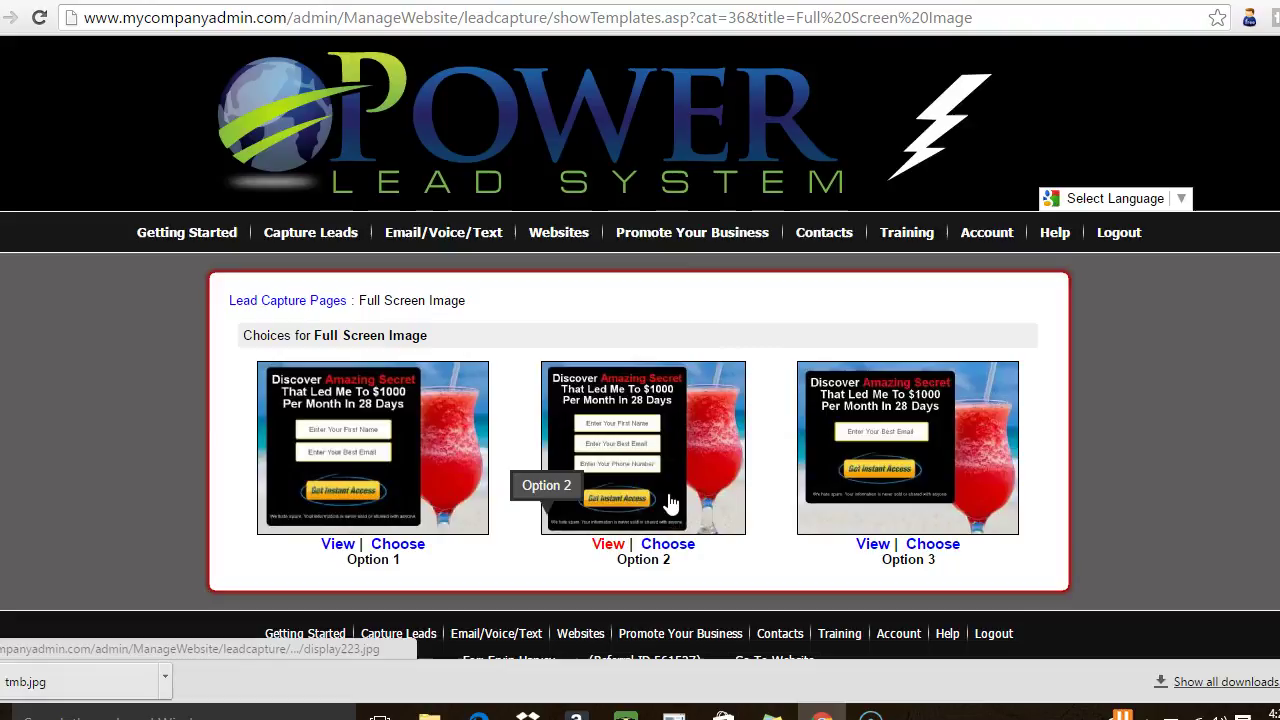
{"action": "left_click_drag", "start_coordinate": [298, 386], "coordinate": [405, 437]}
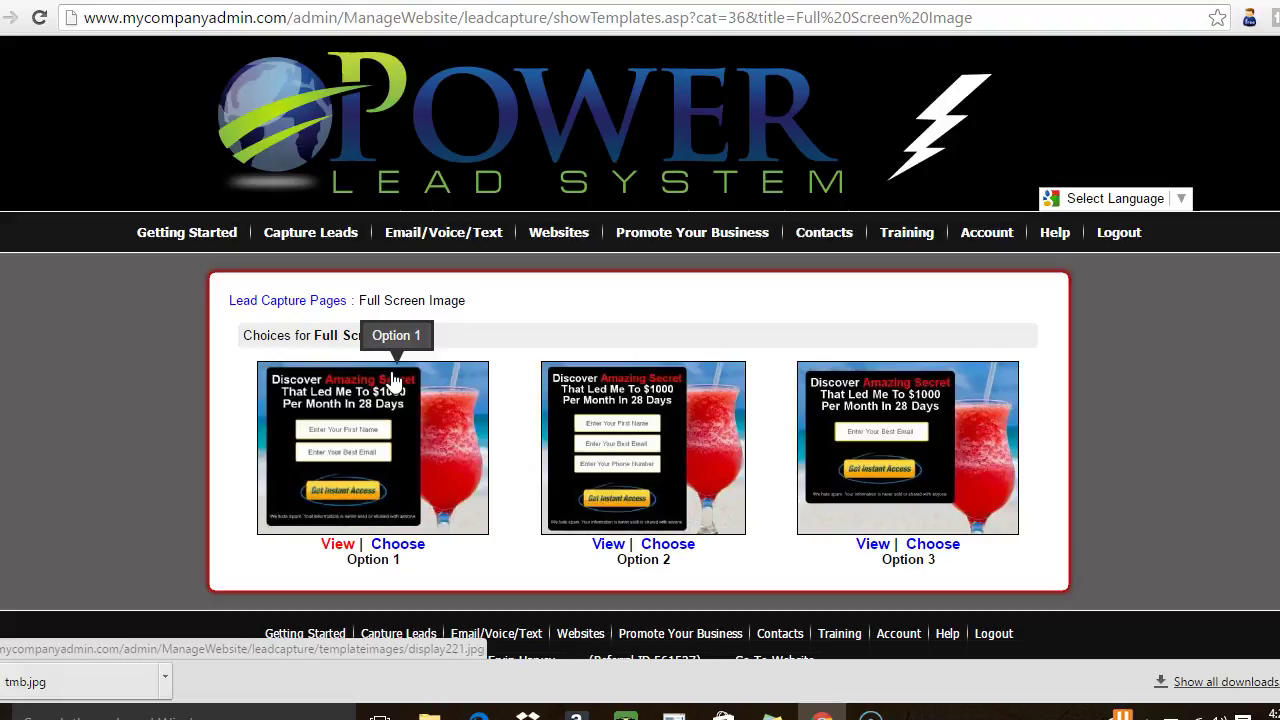
{"action": "left_click", "coordinate": [398, 547]}
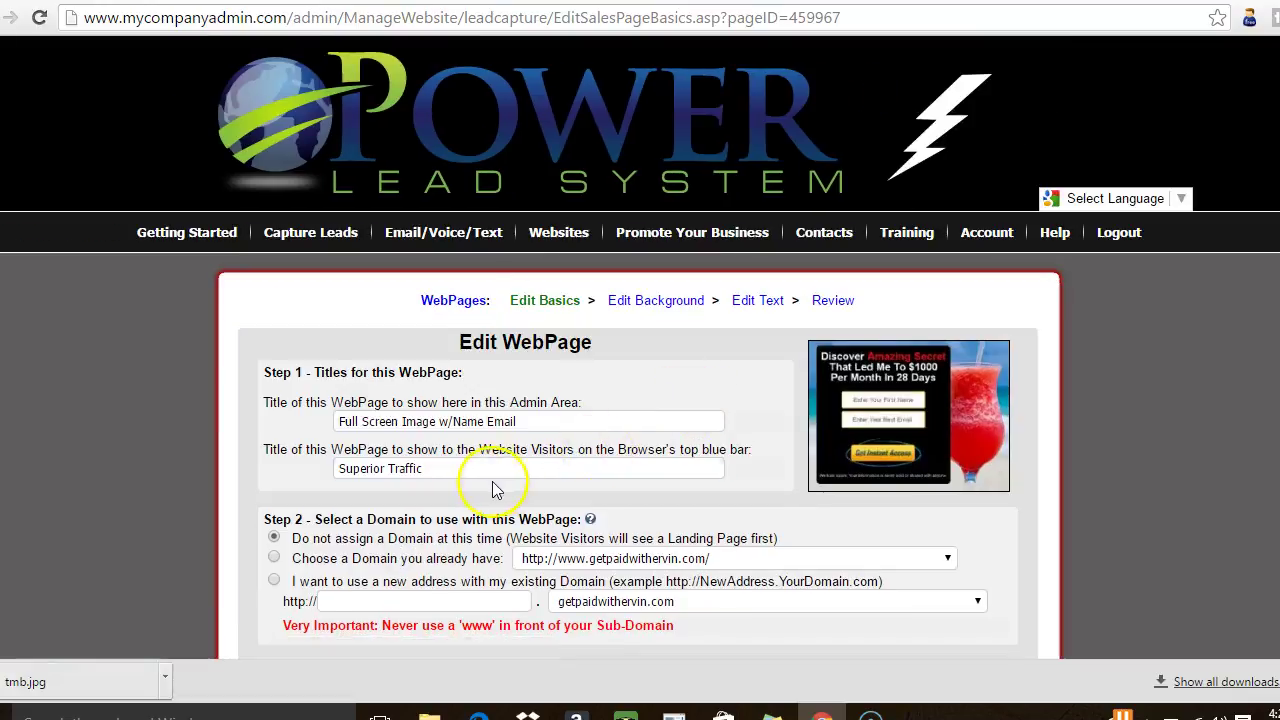
Set the visitor-facing browser title to 'Superior Traffic'.
{"action": "left_click", "coordinate": [408, 463]}
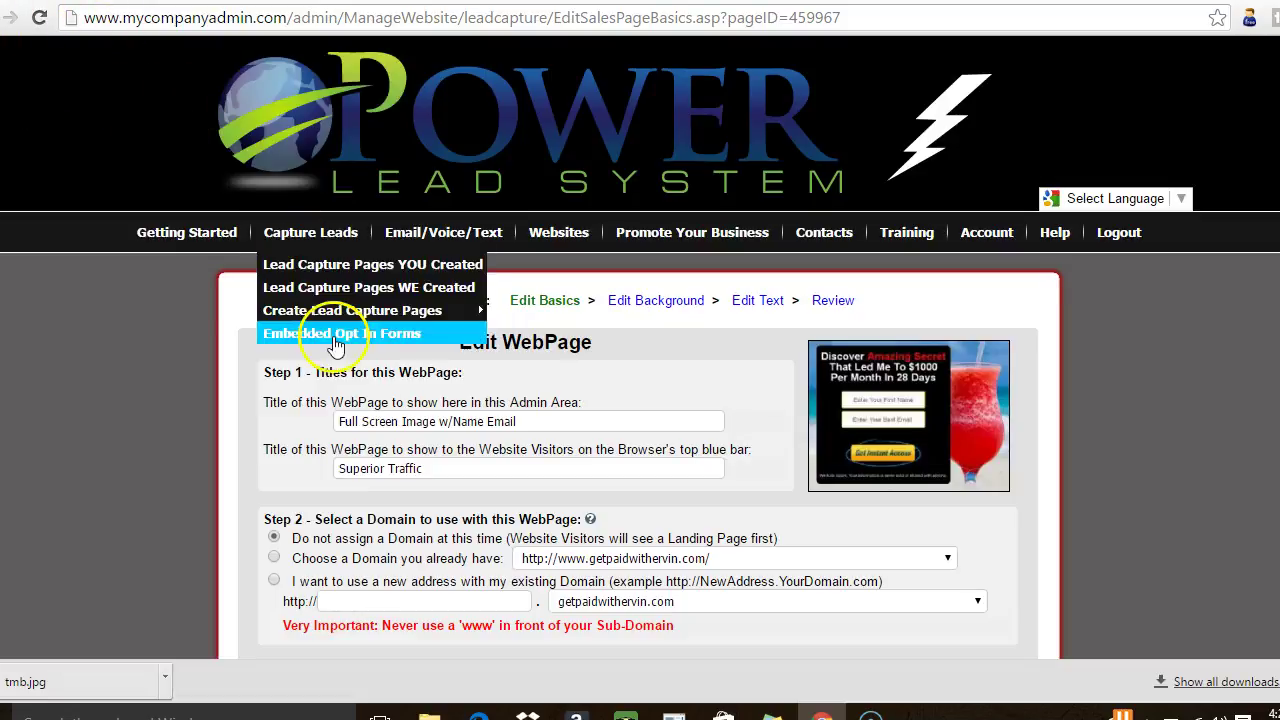
{"action": "left_click", "coordinate": [444, 474]}
{"action": "mouse_move", "coordinate": [444, 474]}
{"action": "left_mouse_down"}
{"action": "mouse_move", "coordinate": [303, 486]}
{"action": "mouse_move", "coordinate": [441, 469]}
{"action": "left_mouse_up"}
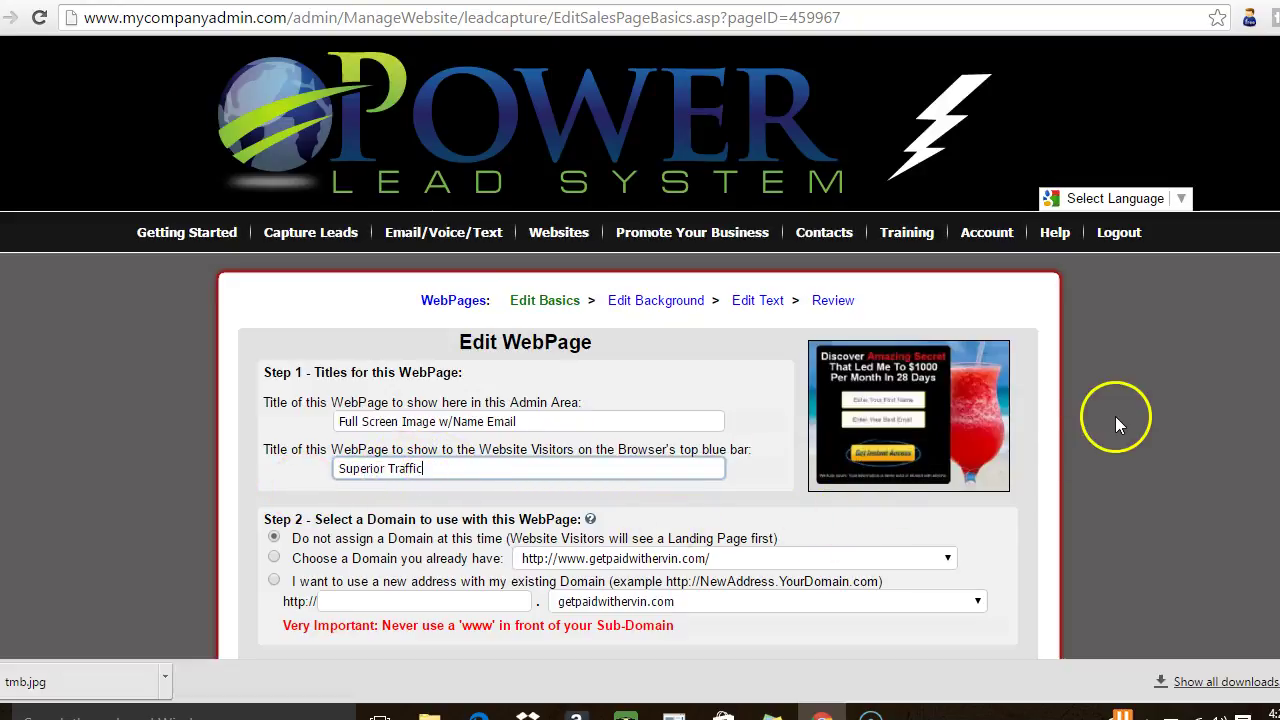
{"action": "scroll", "coordinate": [640, 400], "scroll_direction": "down", "scroll_amount": 3}
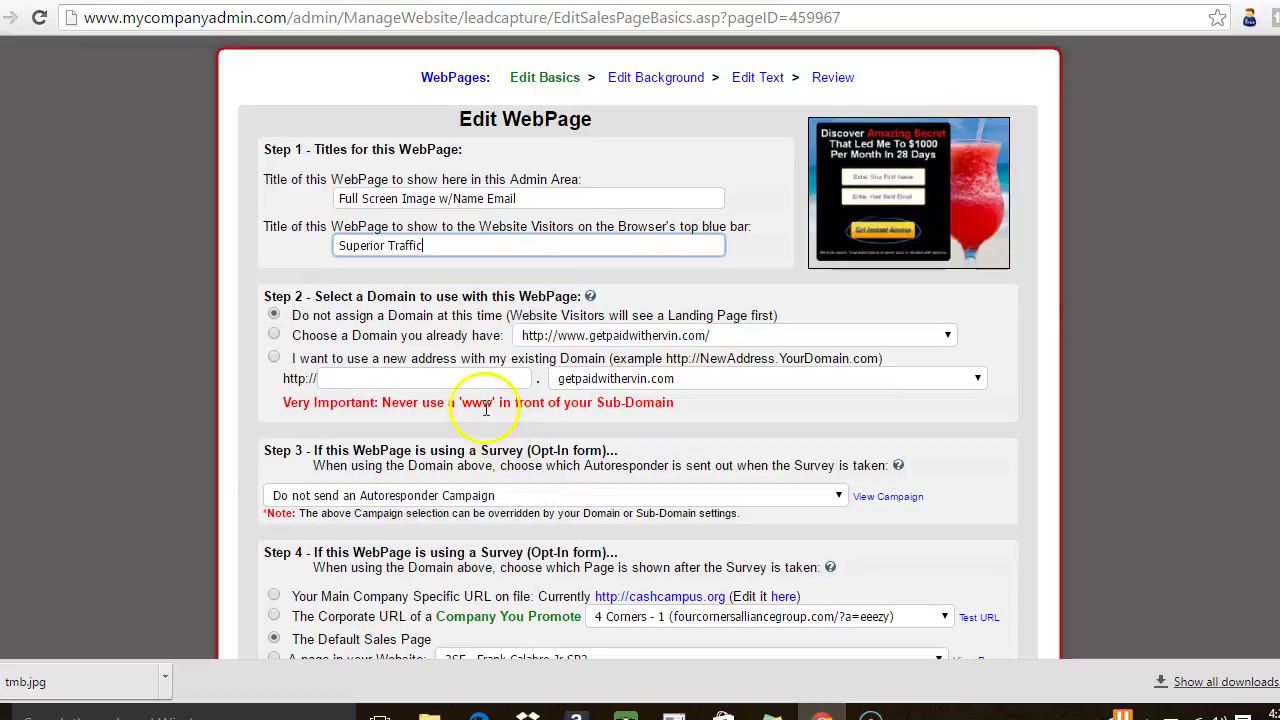
Use a new address with the subdomain 'abc' on getpaidwithervin.com.
{"action": "left_click", "coordinate": [461, 381]}
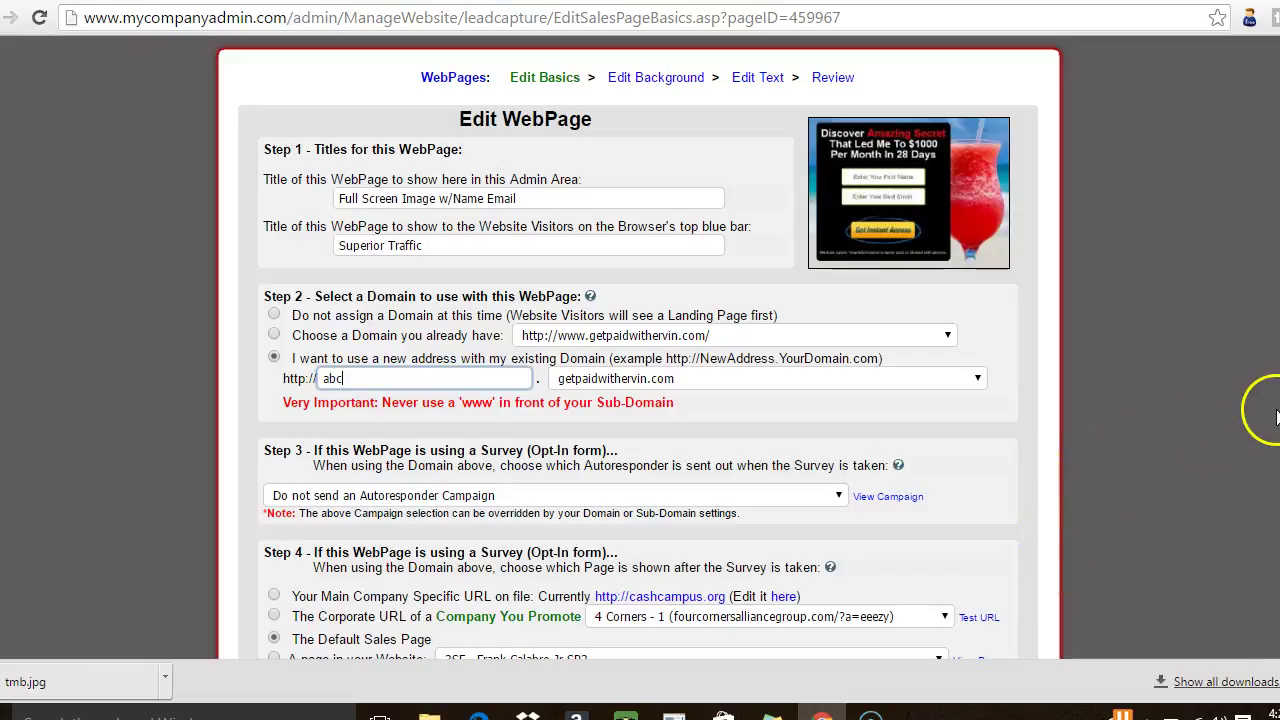
{"action": "scroll", "coordinate": [640, 348], "scroll_direction": "down", "scroll_amount": 2}
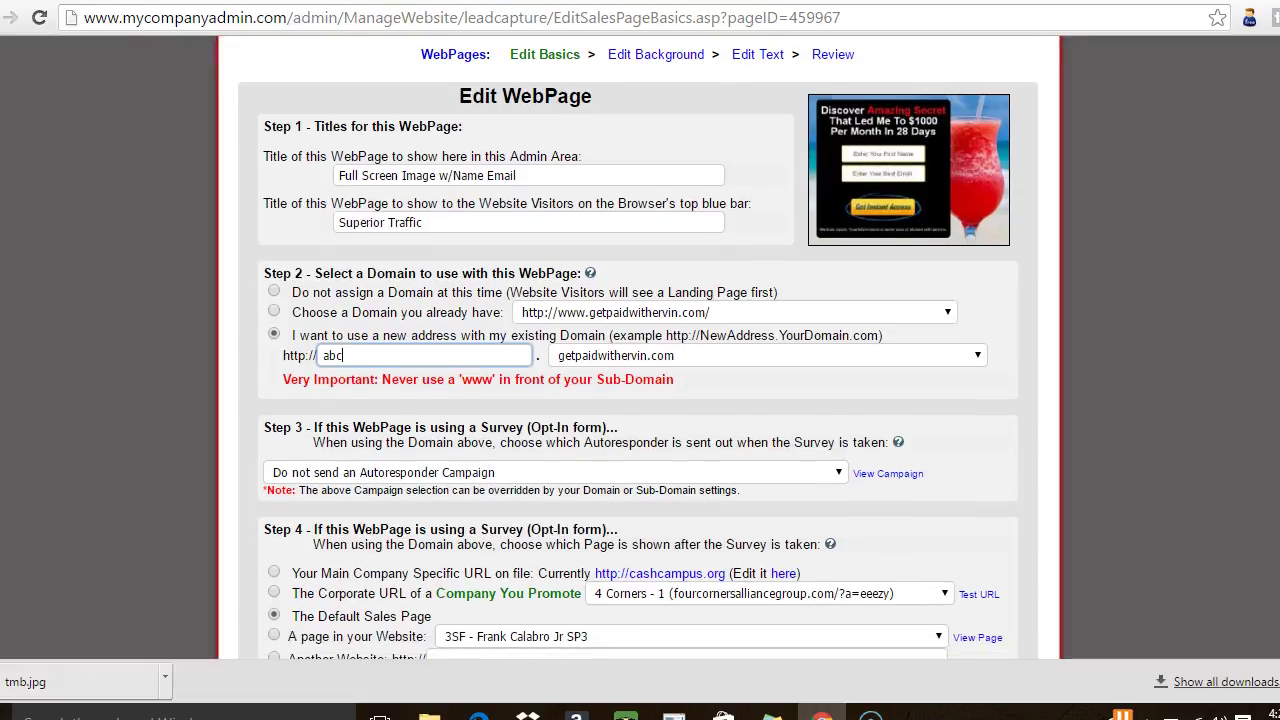
{"action": "scroll", "coordinate": [640, 348], "scroll_direction": "down", "scroll_amount": 1}
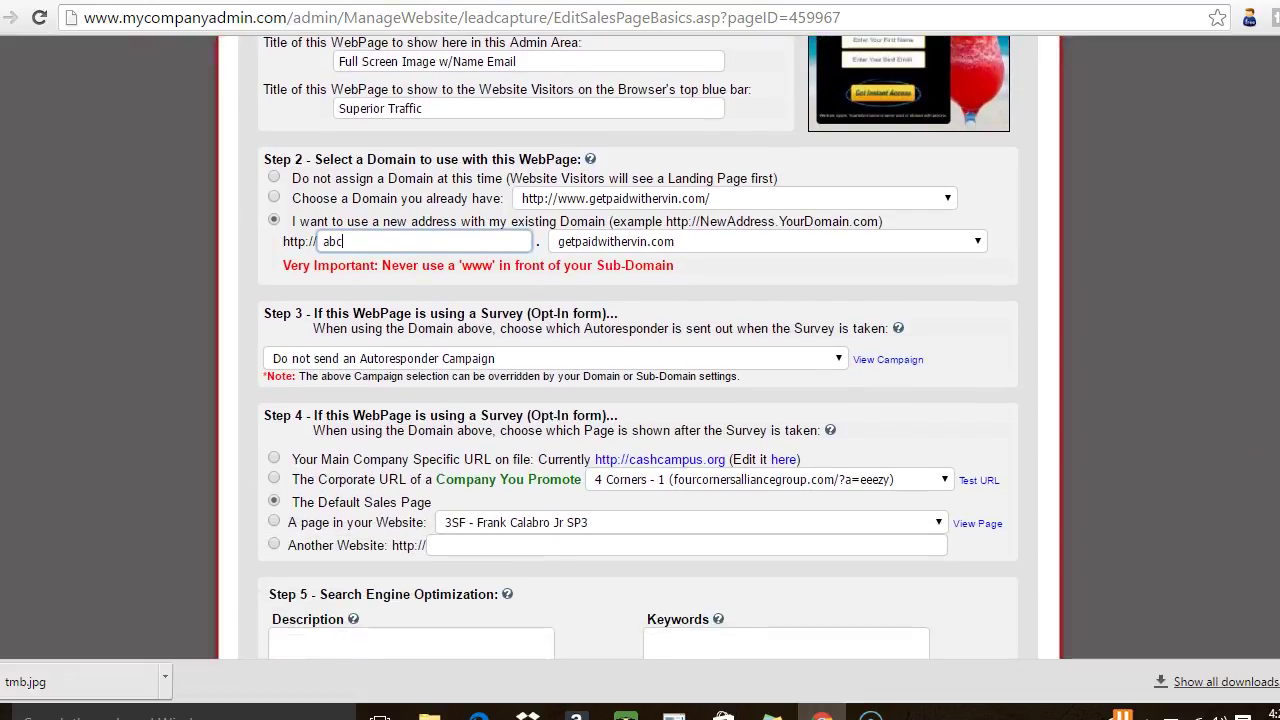
{"action": "left_click", "coordinate": [797, 362]}
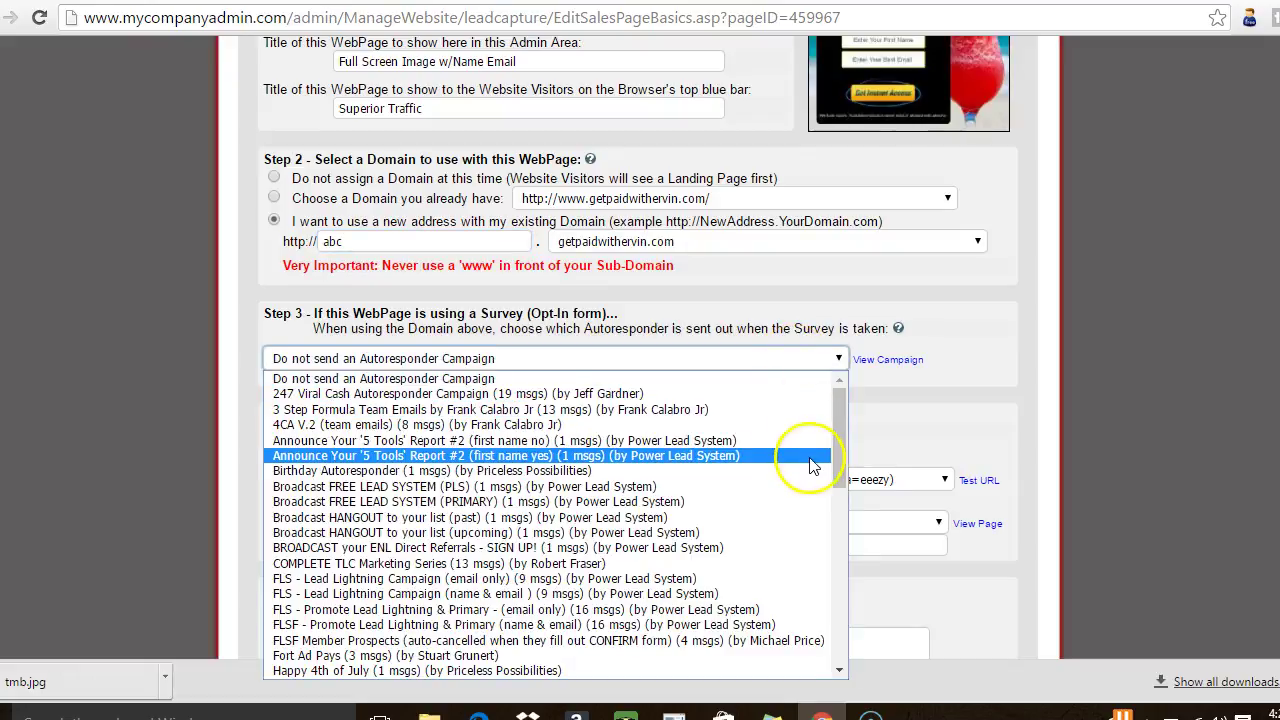
{"action": "left_click_drag", "start_coordinate": [839, 445], "coordinate": [820, 602]}
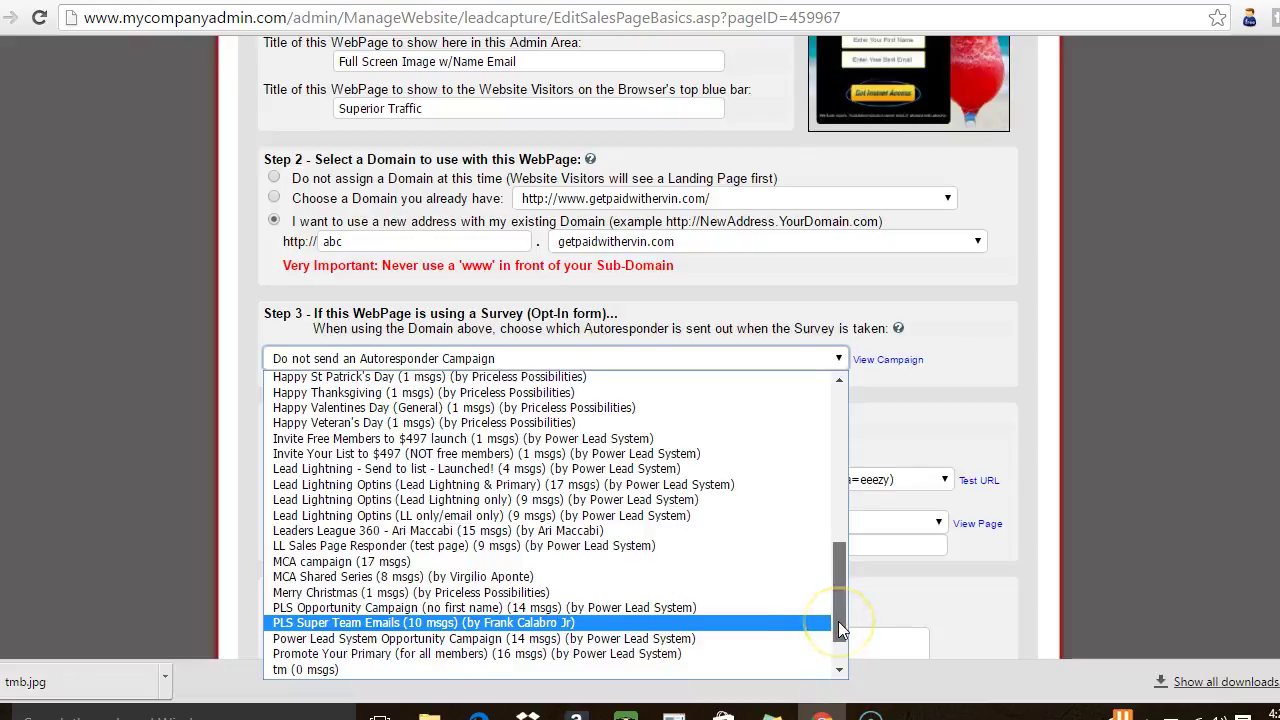
{"action": "left_click_drag", "start_coordinate": [840, 630], "coordinate": [838, 643]}
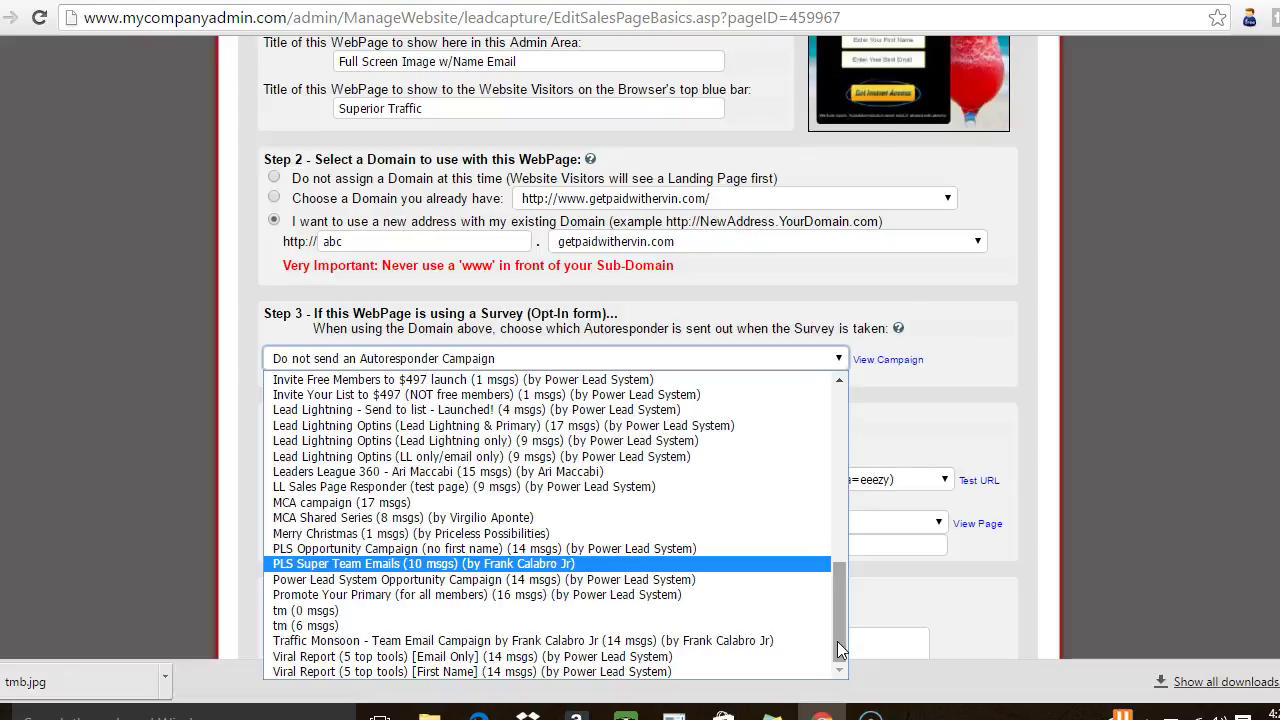
{"action": "left_click", "coordinate": [838, 648]}
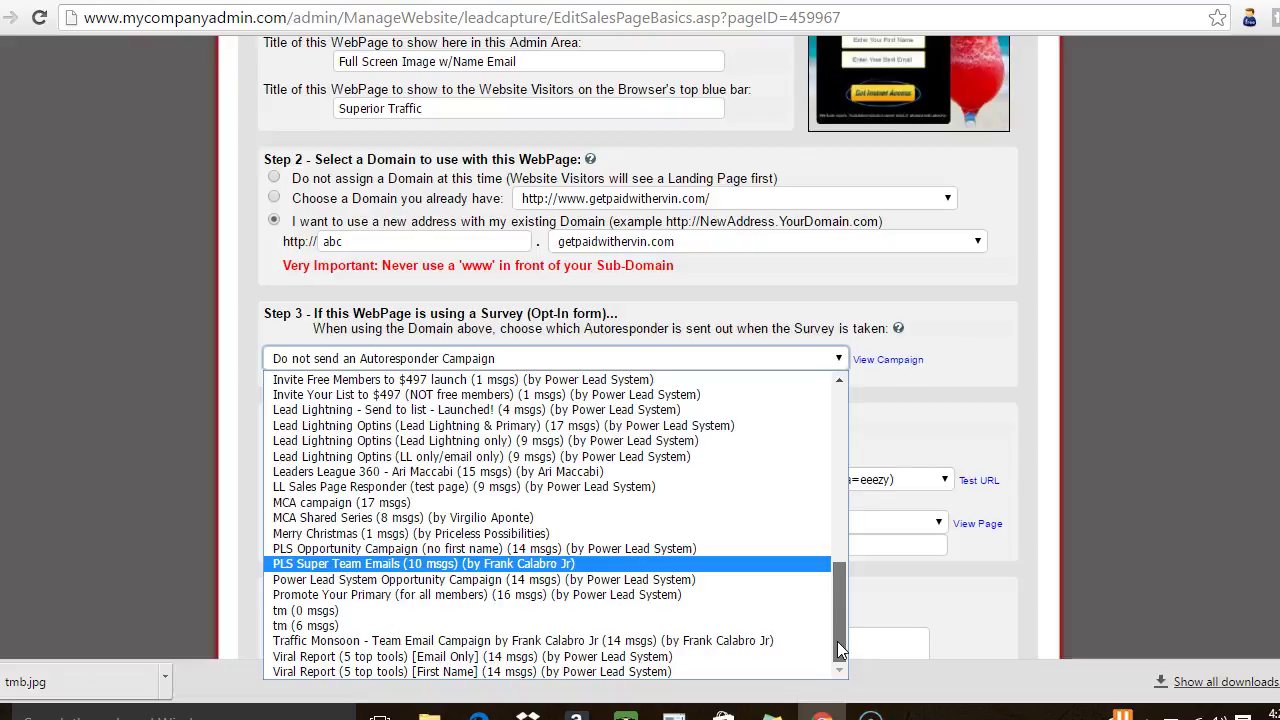
{"action": "left_click_drag", "start_coordinate": [838, 644], "coordinate": [842, 441]}
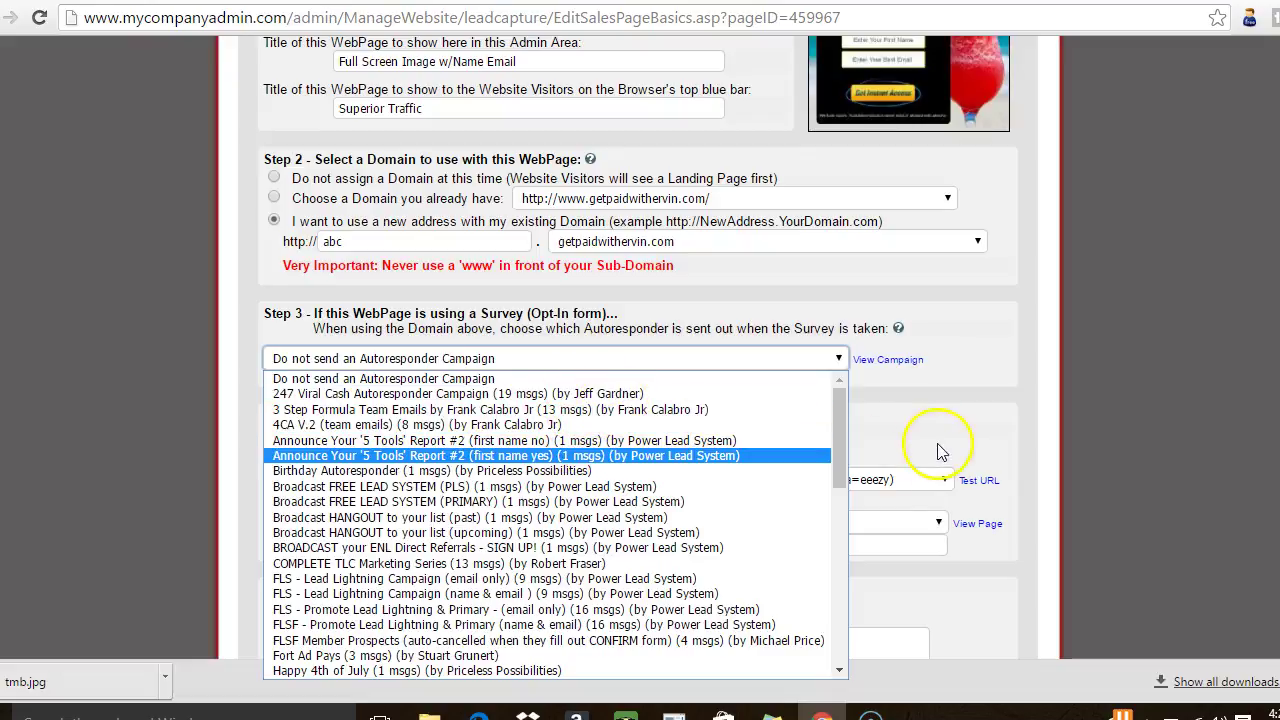
{"action": "left_click", "coordinate": [1097, 381]}
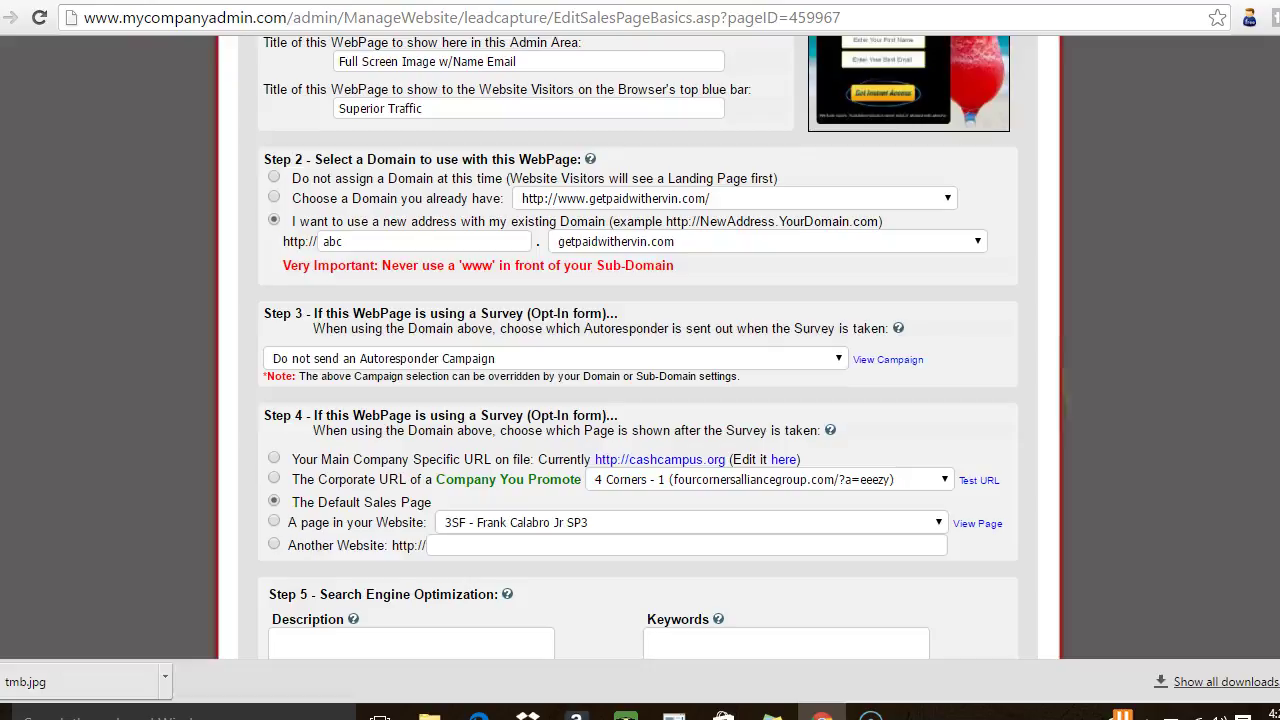
Direct opt-ins to the 4 Corners corporate URL and save the page basics.
{"action": "scroll", "coordinate": [638, 340], "scroll_direction": "down", "scroll_amount": 1}
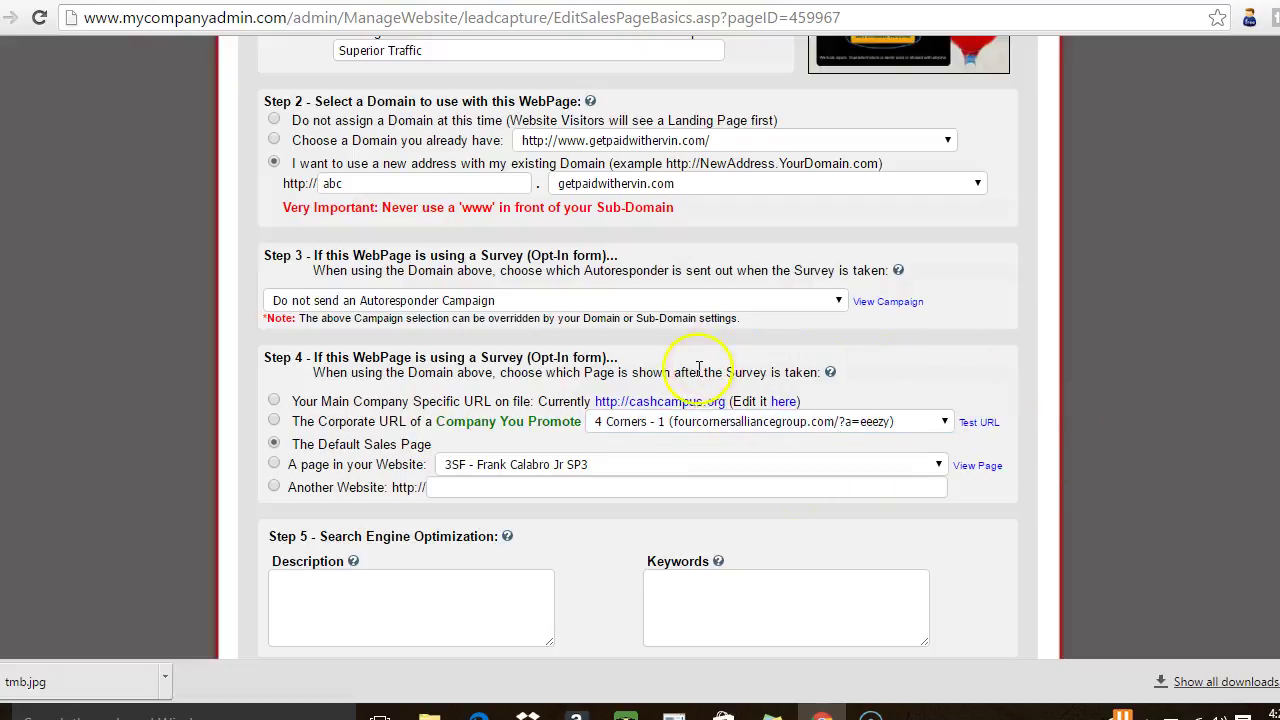
{"action": "left_click", "coordinate": [938, 425]}
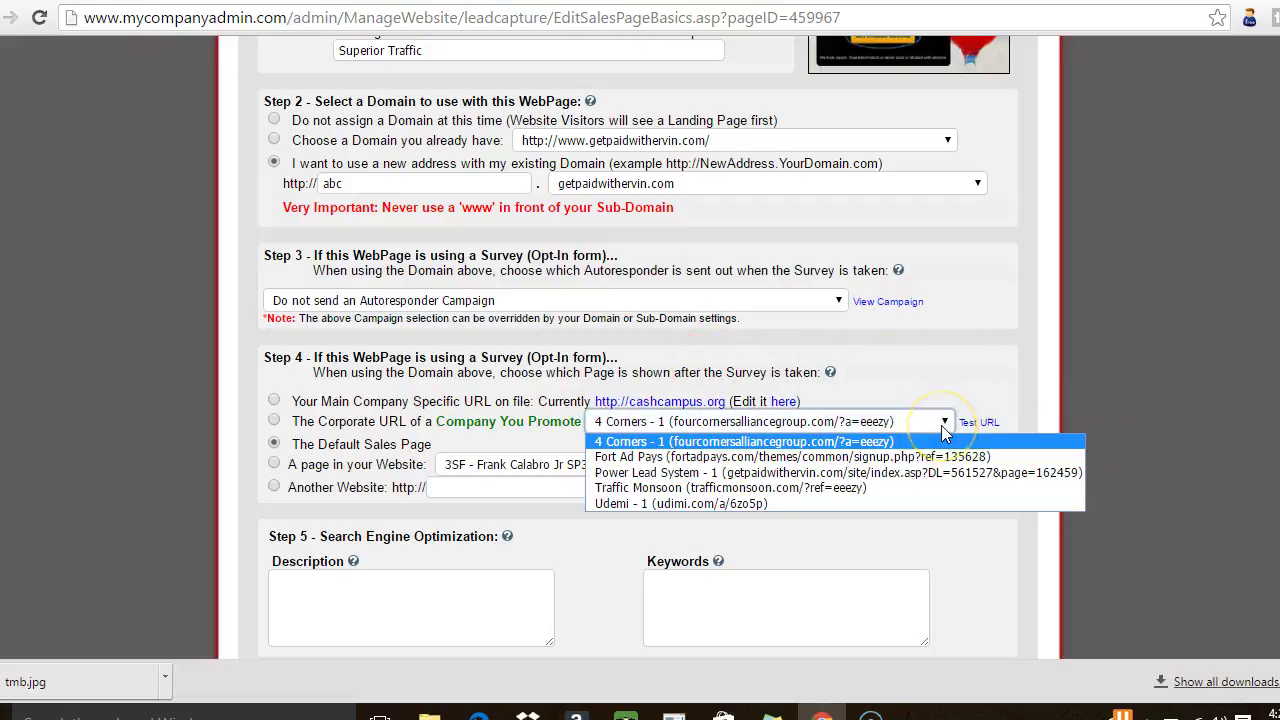
{"action": "left_click", "coordinate": [986, 382]}
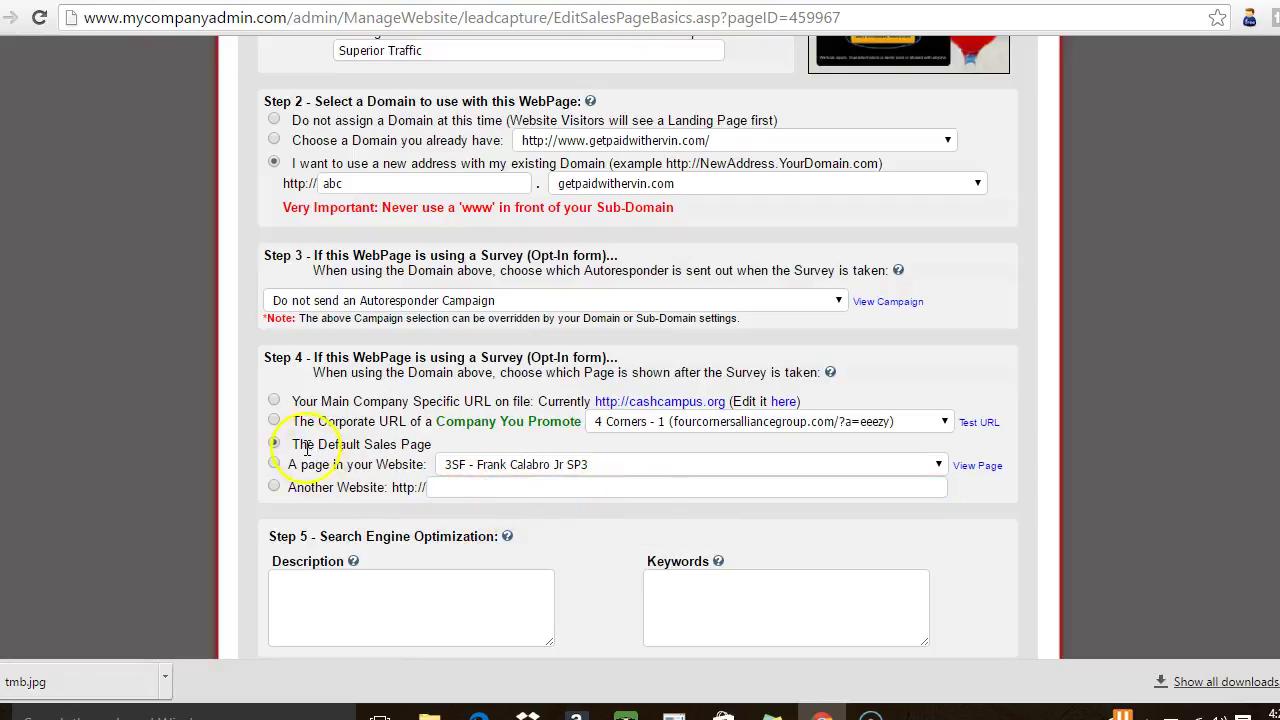
{"action": "left_click", "coordinate": [274, 421]}
{"action": "scroll", "coordinate": [638, 348], "scroll_direction": "down", "scroll_amount": 1}
{"action": "scroll", "coordinate": [755, 325], "scroll_direction": "down", "scroll_amount": 2}
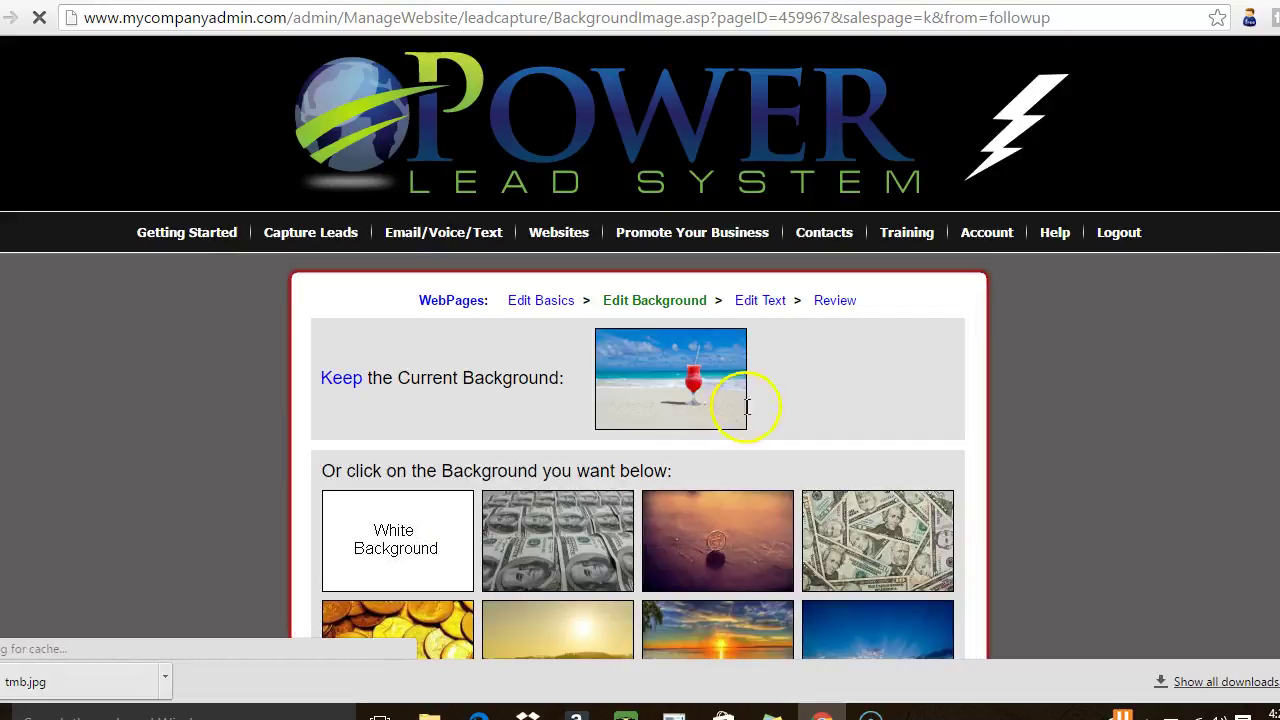
Select the orange sunset-over-water photo as the page background.
{"action": "scroll", "coordinate": [717, 540], "scroll_direction": "down", "scroll_amount": 5}
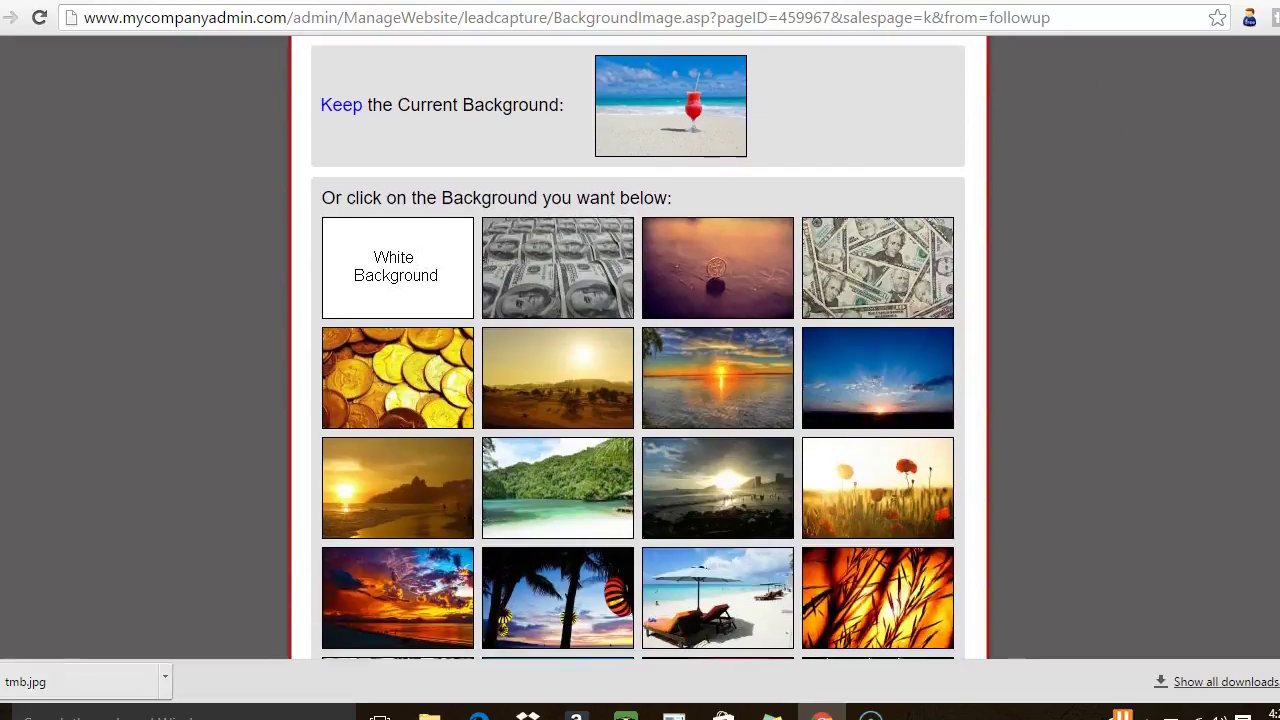
{"action": "scroll", "coordinate": [812, 650], "scroll_direction": "down", "scroll_amount": 4}
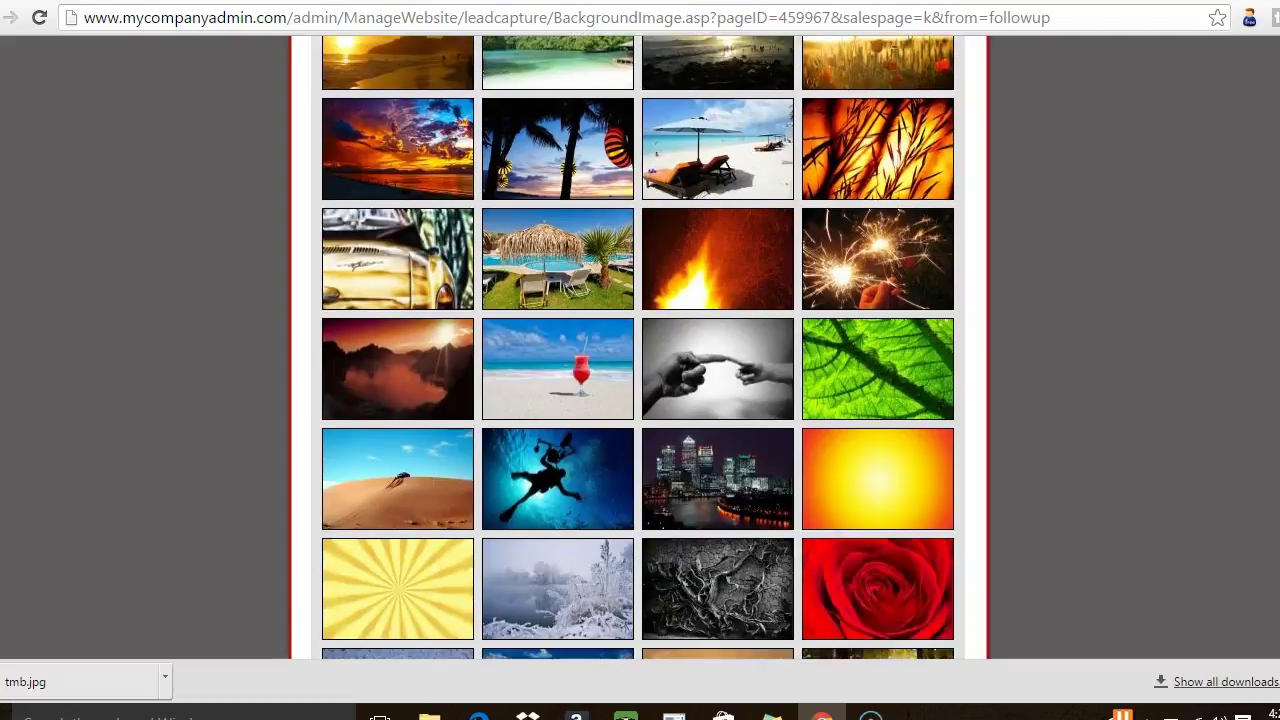
{"action": "scroll", "coordinate": [638, 346], "scroll_direction": "down", "scroll_amount": 1}
{"action": "scroll", "coordinate": [638, 346], "scroll_direction": "up", "scroll_amount": 1}
{"action": "scroll", "coordinate": [638, 346], "scroll_direction": "down", "scroll_amount": 1}
{"action": "scroll", "coordinate": [638, 346], "scroll_direction": "down", "scroll_amount": 1}
{"action": "scroll", "coordinate": [638, 346], "scroll_direction": "up", "scroll_amount": 6}
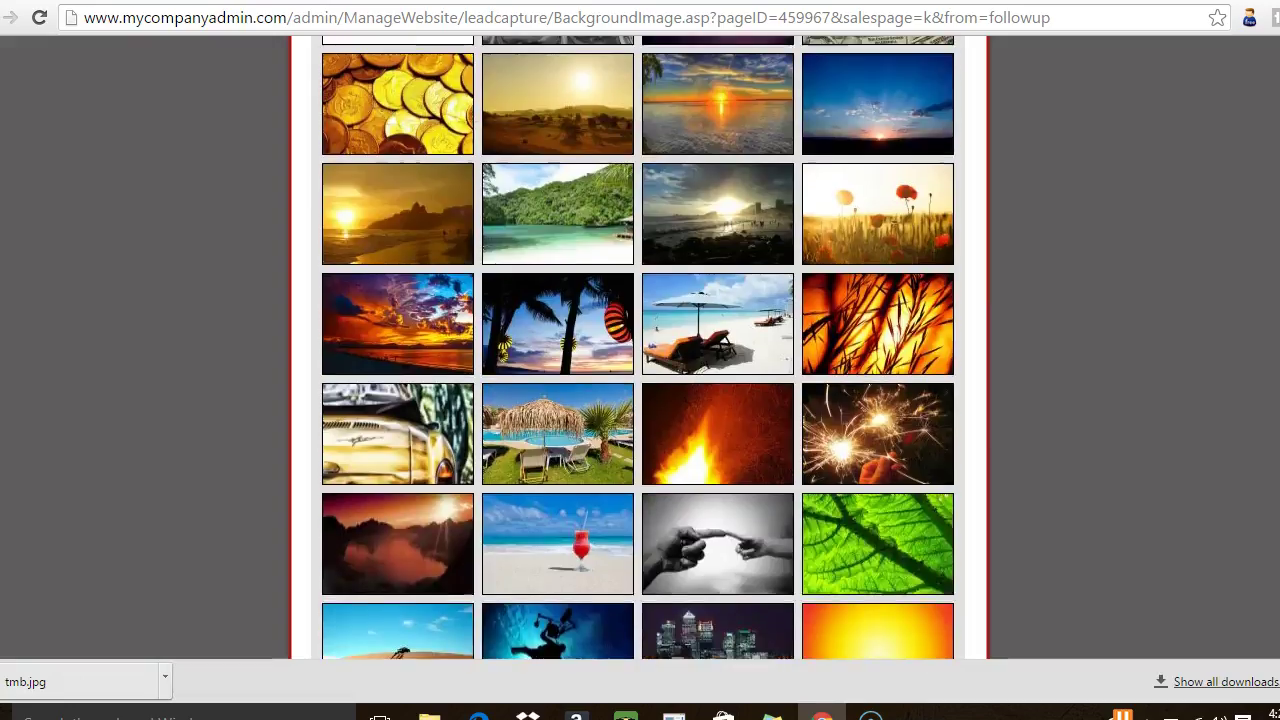
{"action": "left_click", "coordinate": [735, 348]}
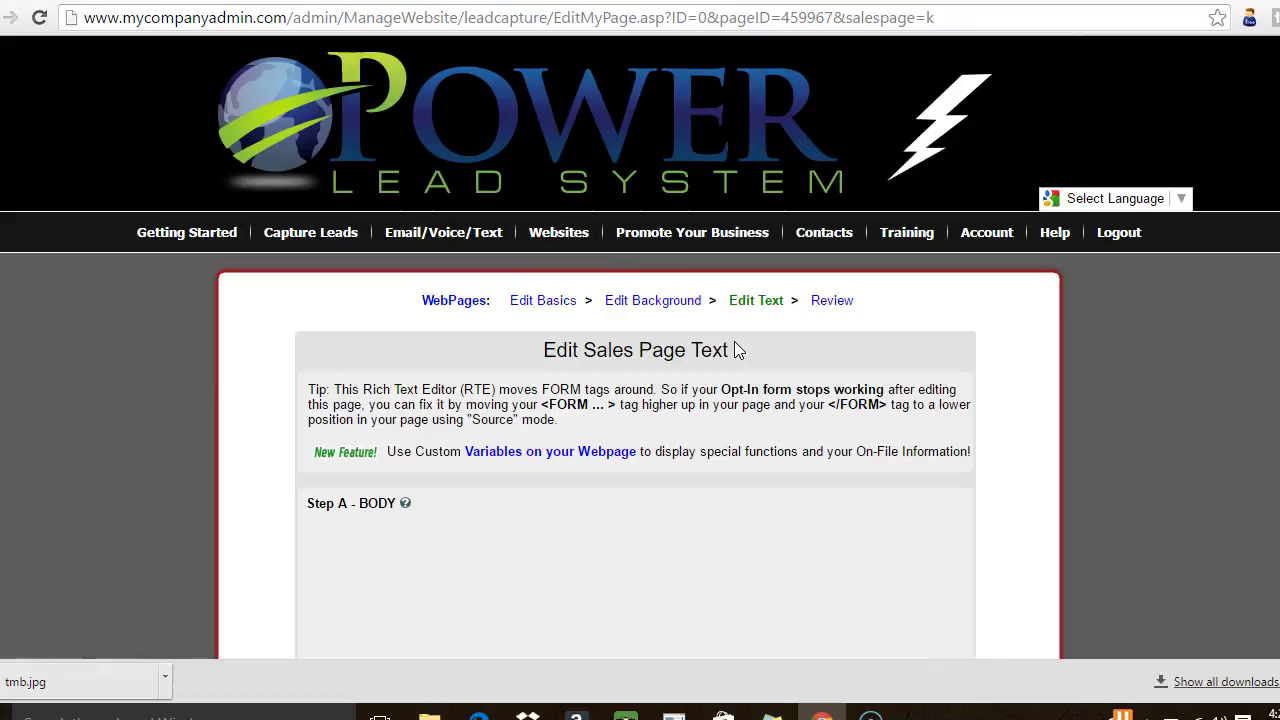
Maximize the Step A BODY editor to fill the browser window.
{"action": "left_click", "coordinate": [994, 280]}
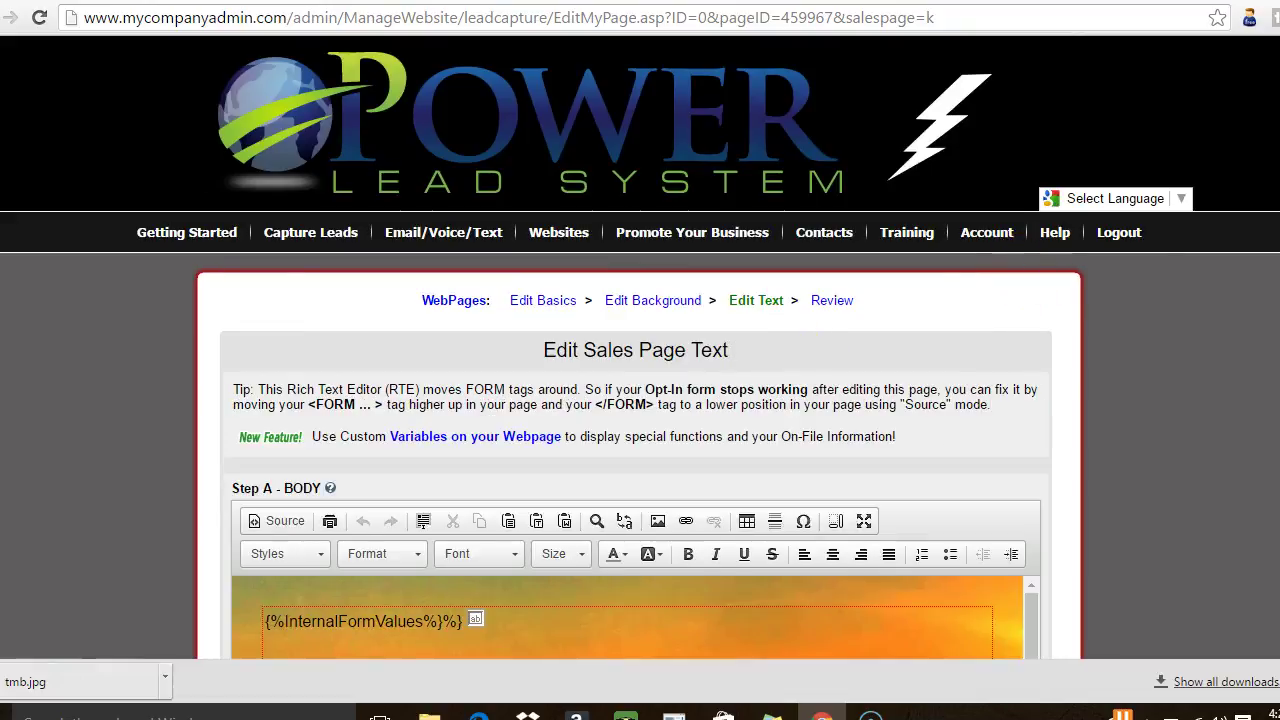
{"action": "scroll", "coordinate": [640, 350], "scroll_direction": "down", "scroll_amount": 4}
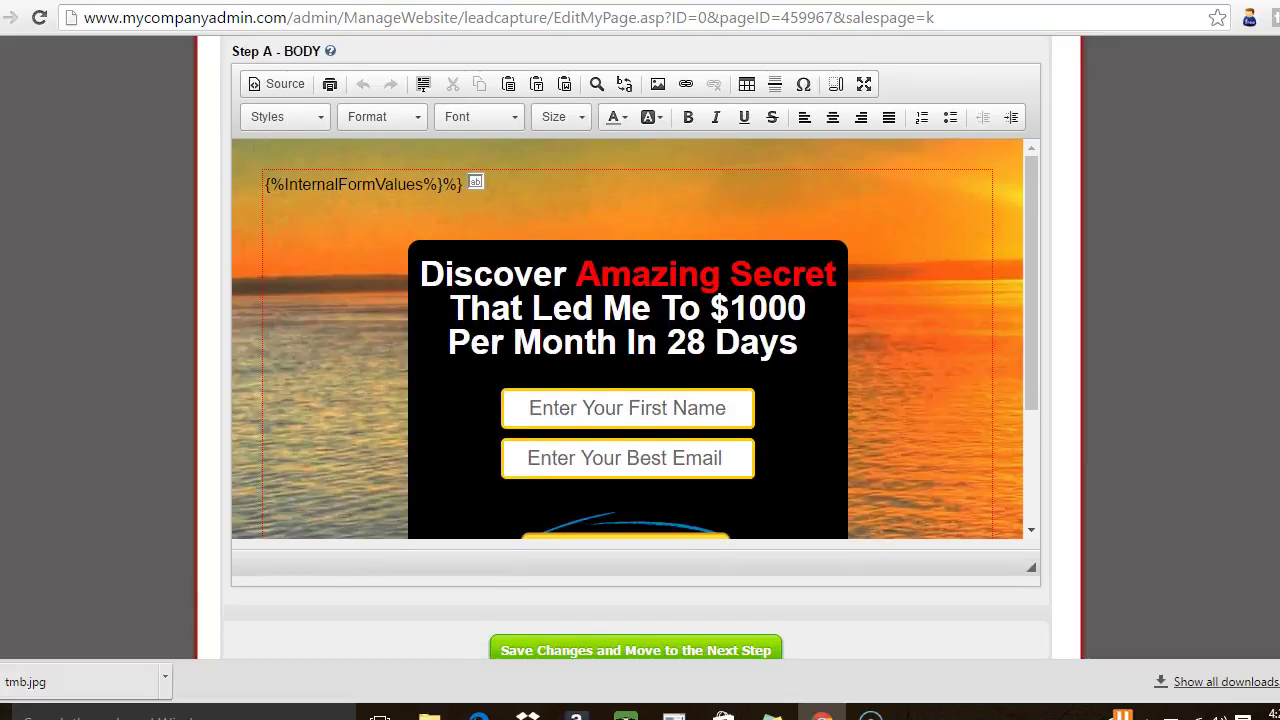
{"action": "left_click", "coordinate": [864, 85]}
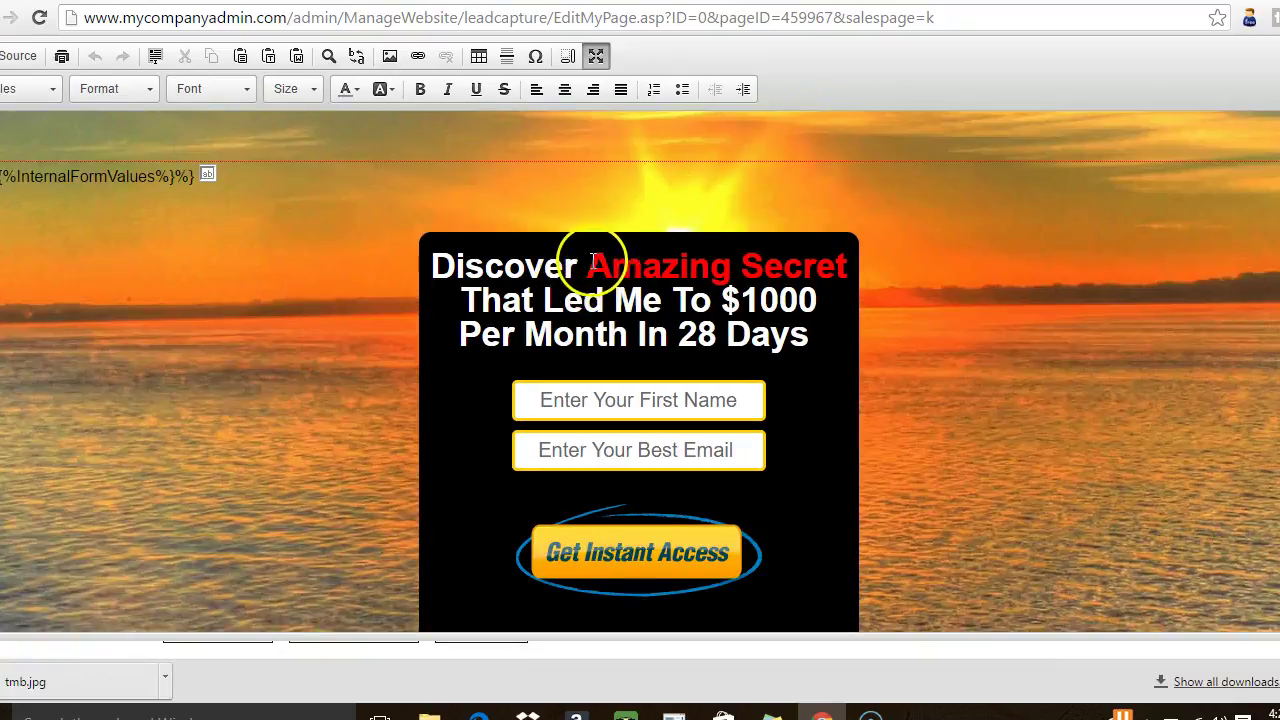
Replace 'Amazing Secret' with 'How To Turn $18' and 'That Led Me To' with 'Into' in the headline.
{"action": "left_click_drag", "start_coordinate": [586, 266], "coordinate": [848, 266]}
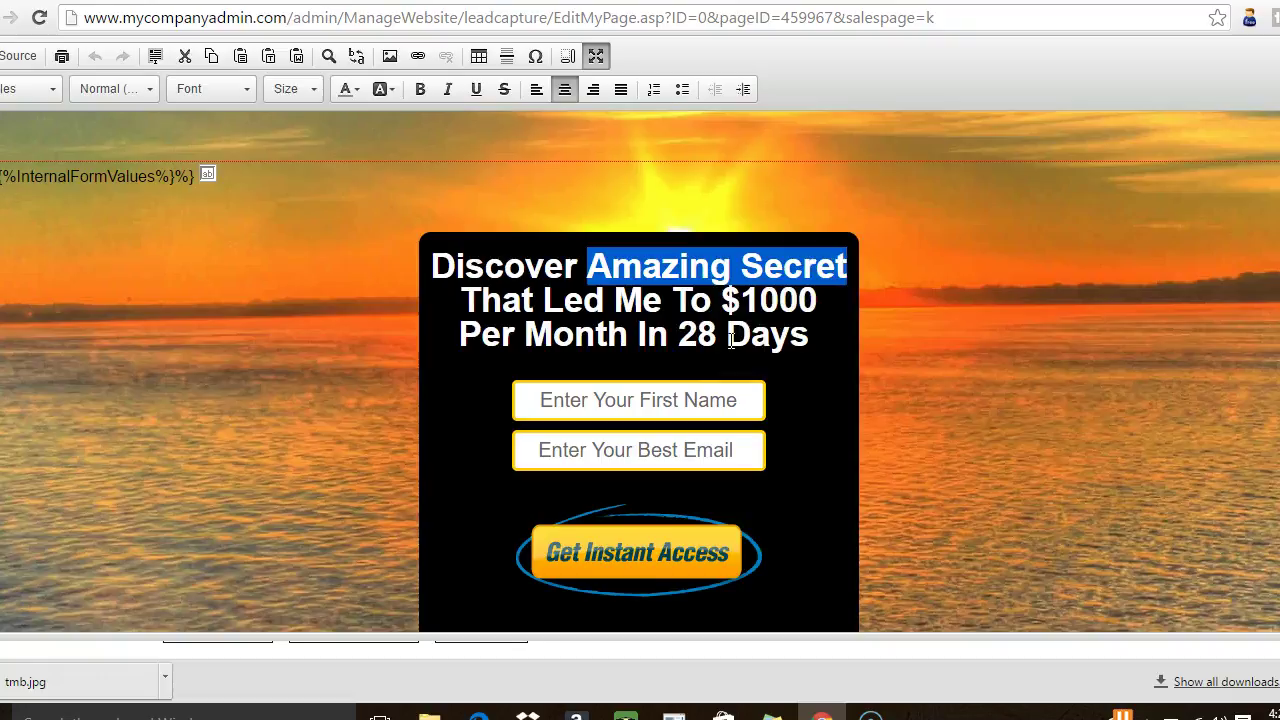
{"action": "type", "text": "H"}
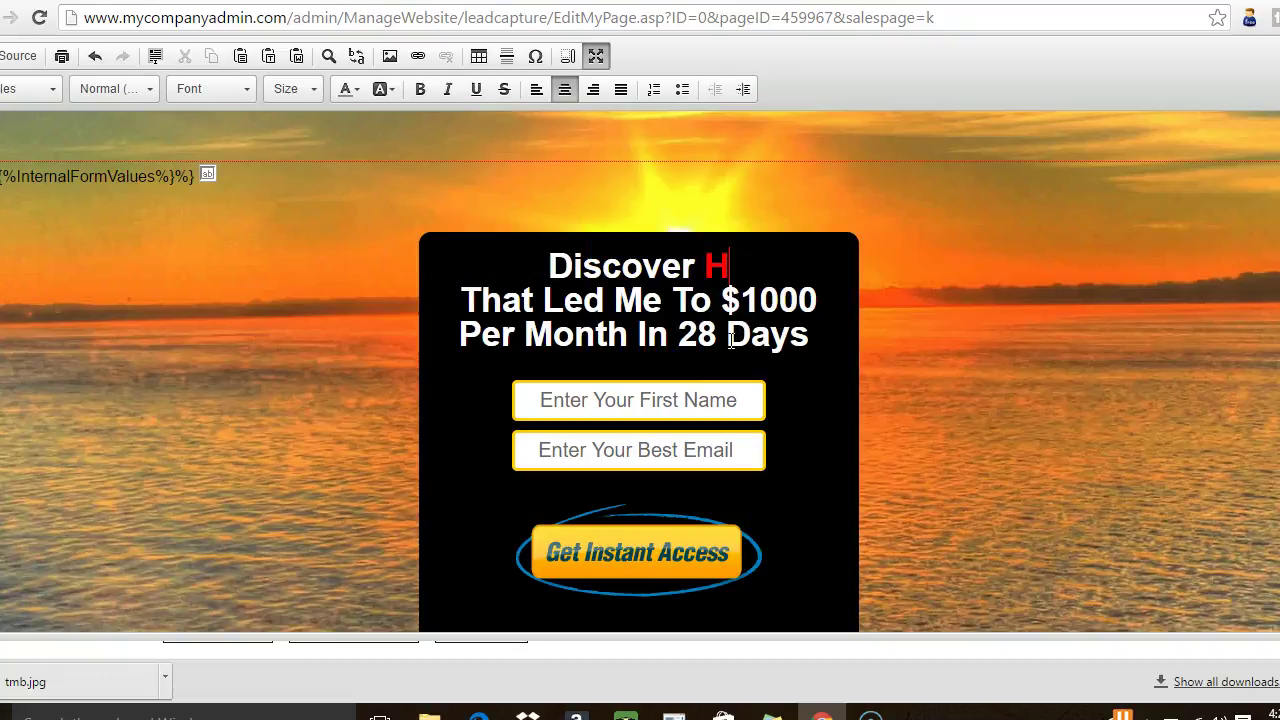
{"action": "type", "text": "ow T"}
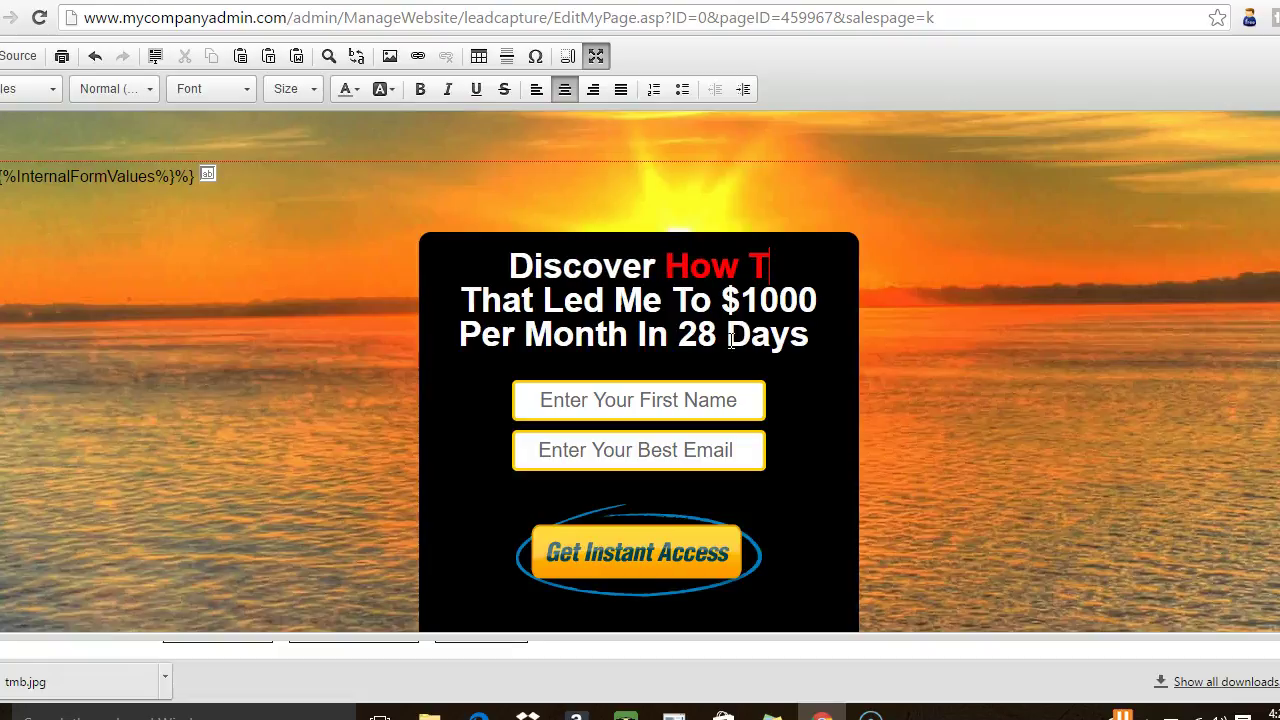
{"action": "type", "text": "o Turn "}
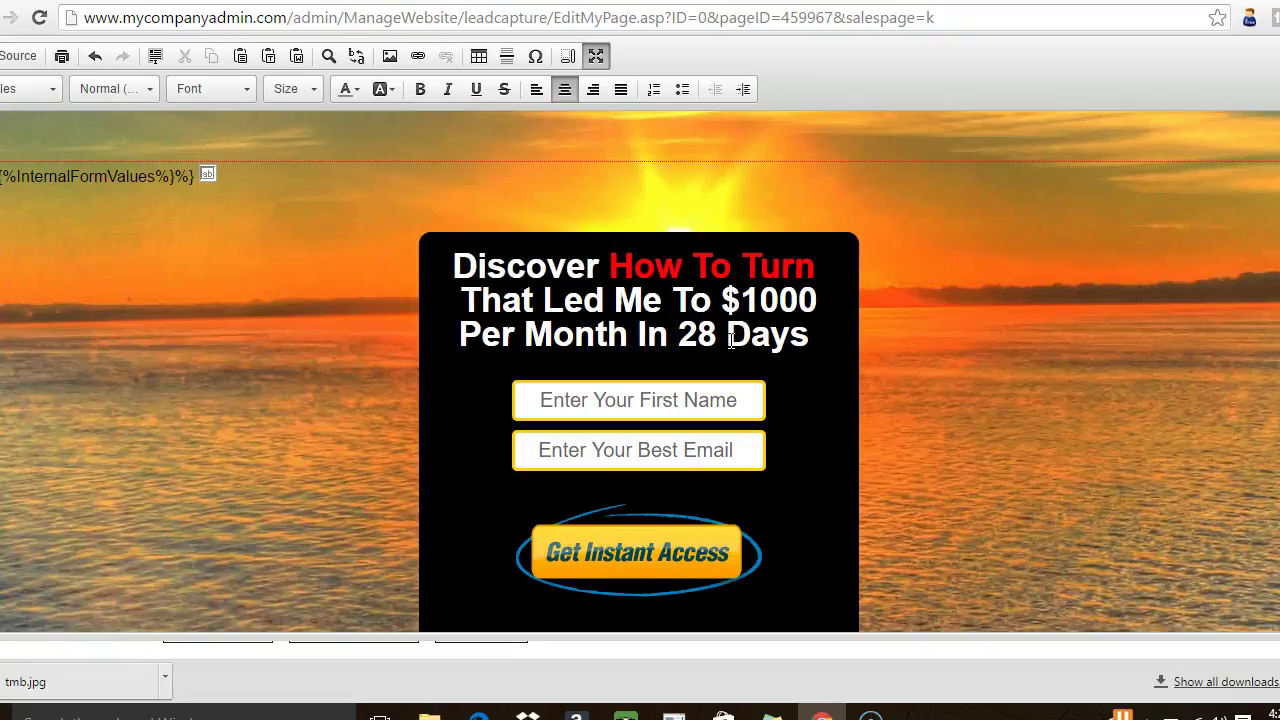
{"action": "type", "text": "$18"}
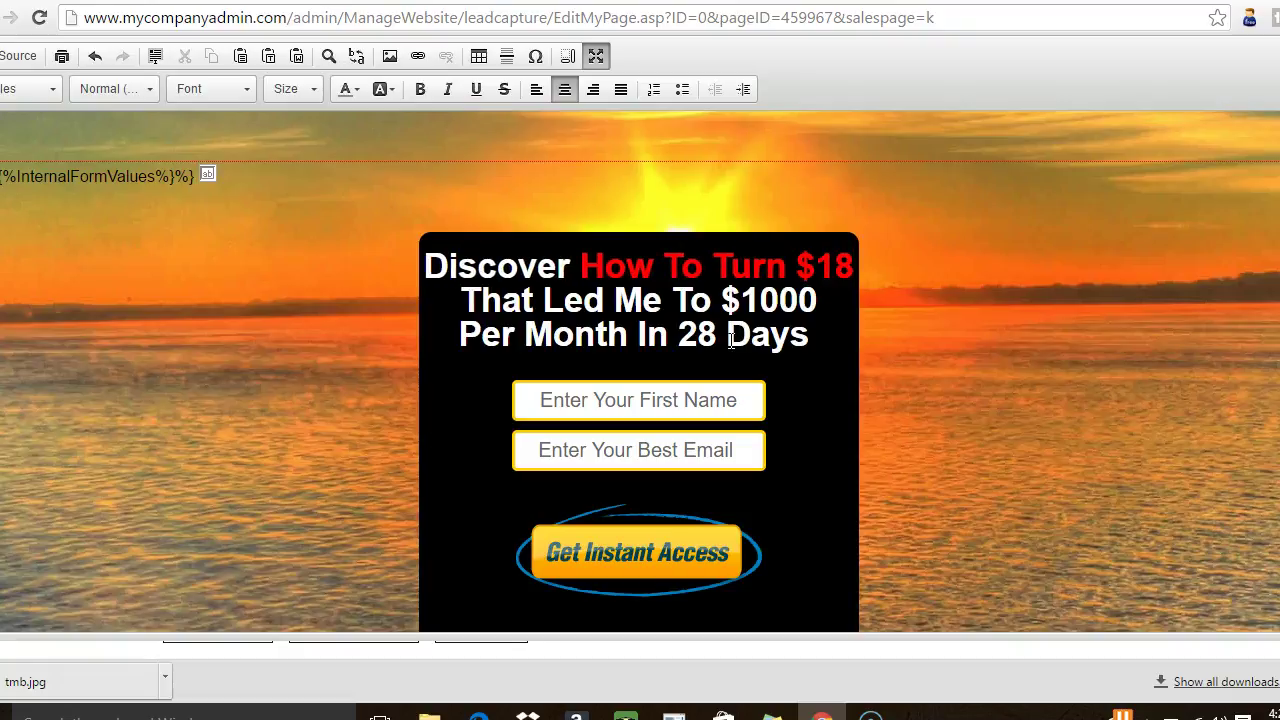
{"action": "left_click_drag", "start_coordinate": [713, 301], "coordinate": [457, 314]}
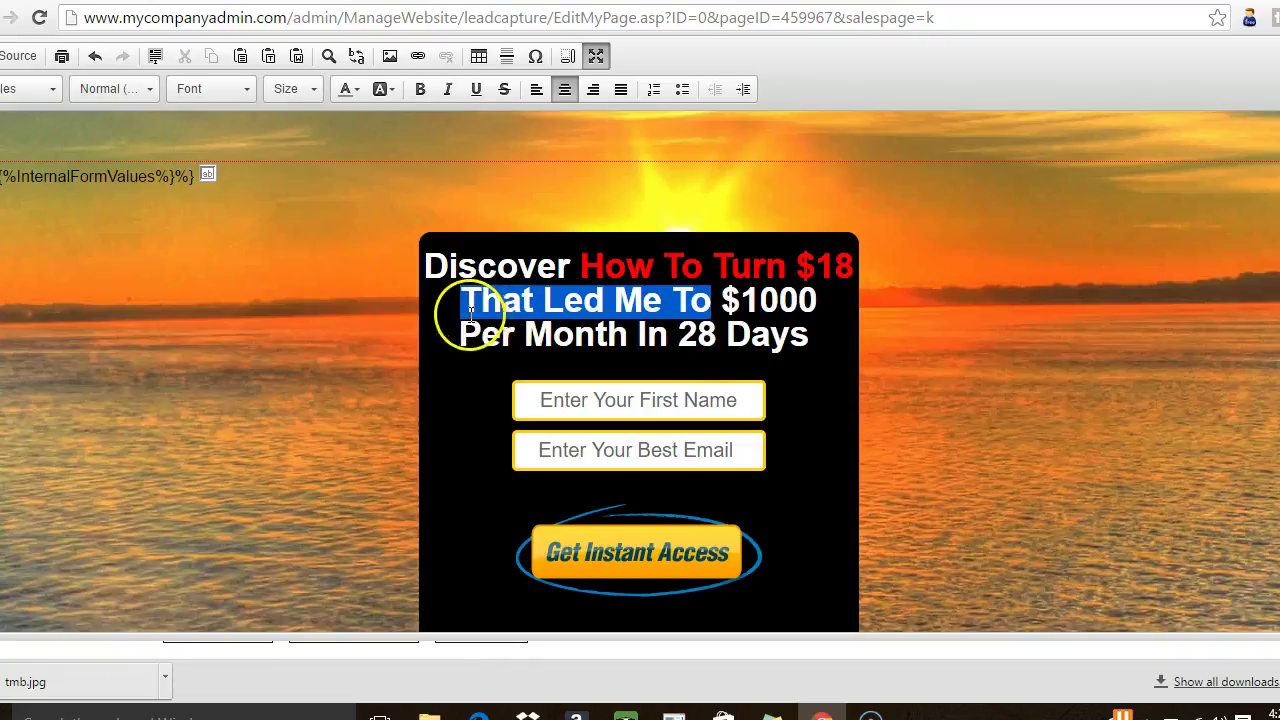
{"action": "scroll", "coordinate": [457, 310], "scroll_direction": "down", "scroll_amount": 1}
{"action": "type", "text": "Into"}
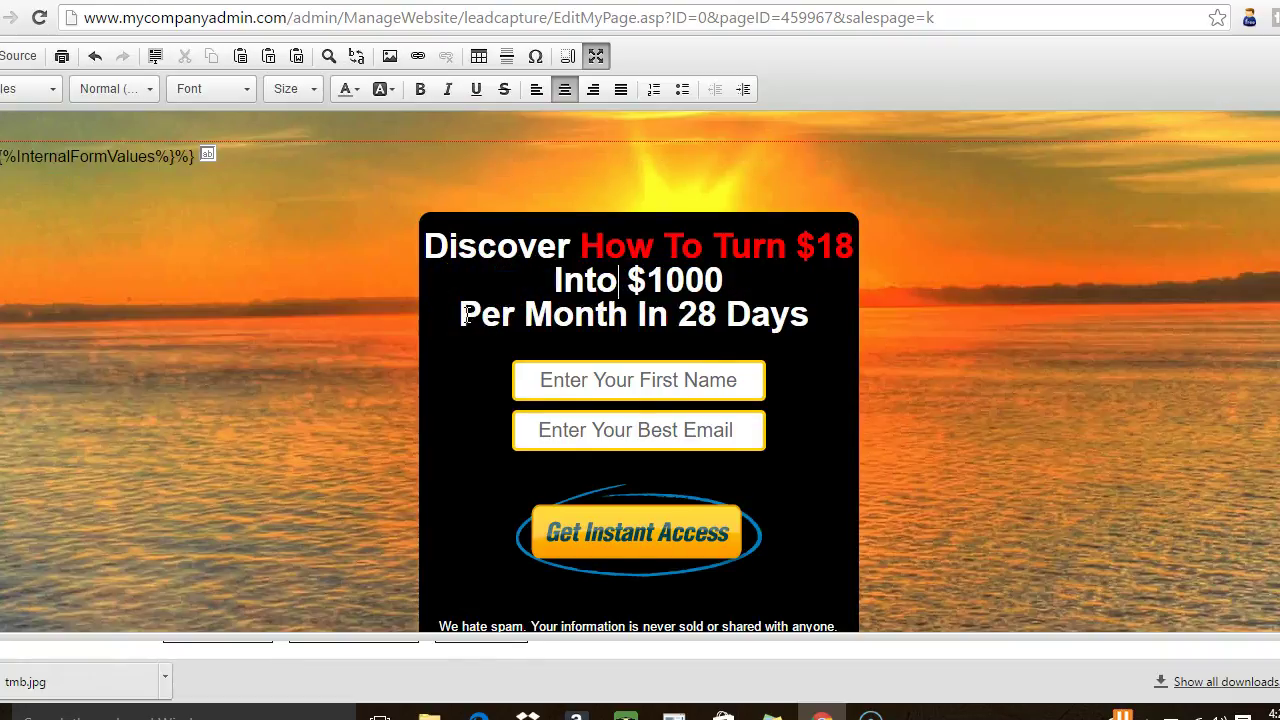
{"action": "left_click", "coordinate": [990, 370]}
{"action": "scroll", "coordinate": [640, 380], "scroll_direction": "down", "scroll_amount": 1}
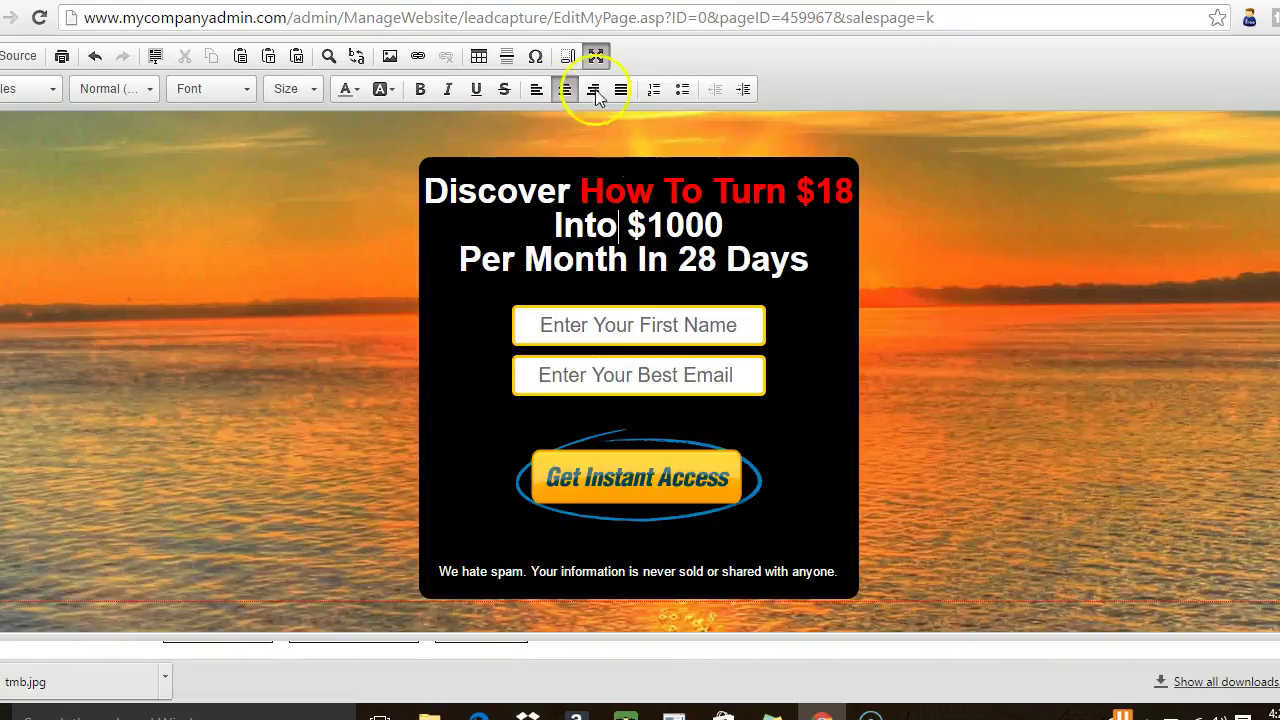
Restore the editor, save the page, and view it live at abc.getpaidwithervin.com.
{"action": "left_click", "coordinate": [596, 56]}
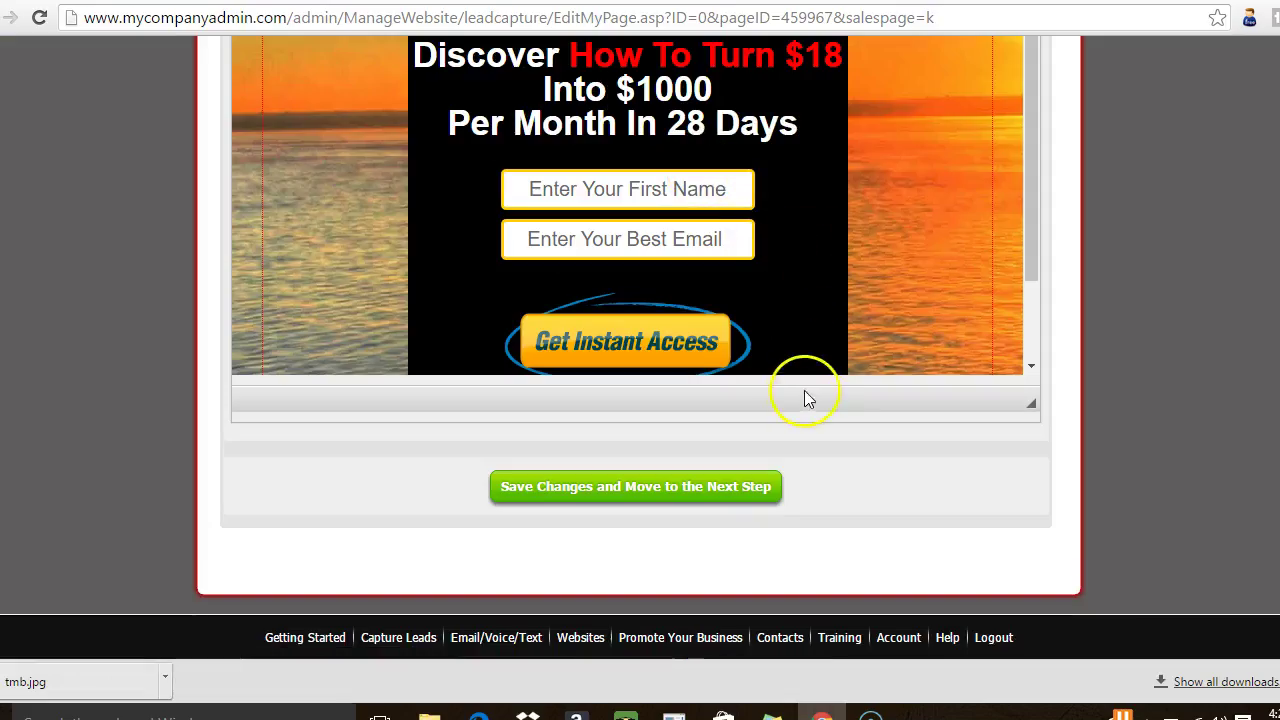
{"action": "left_click", "coordinate": [684, 487]}
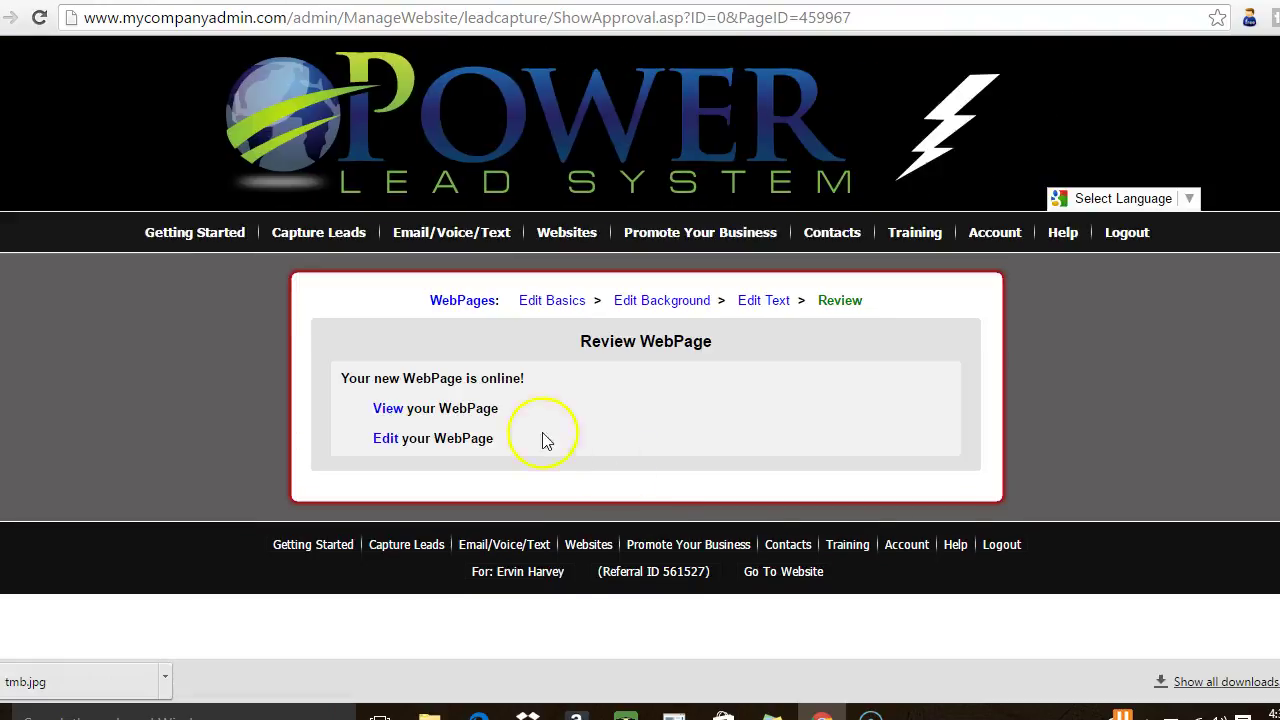
{"action": "left_click", "coordinate": [389, 410]}
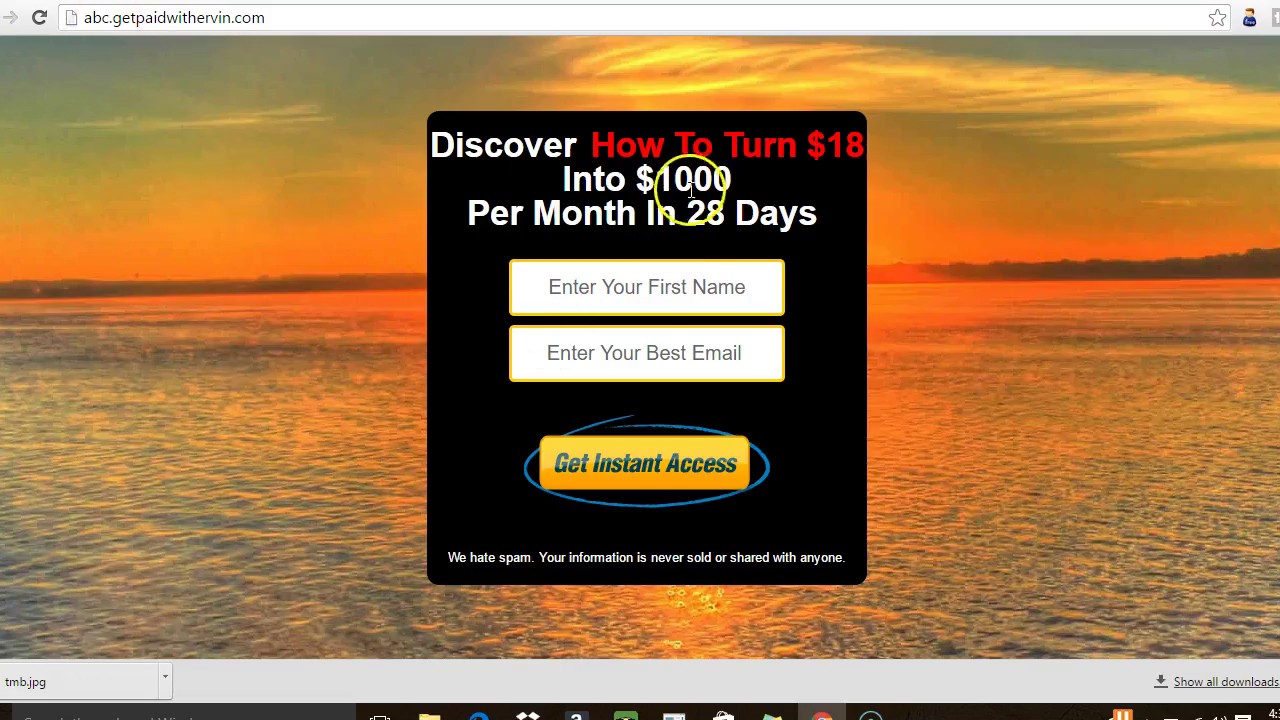
Submit the live opt-in form with a test first name and the saved email address.
{"action": "left_click", "coordinate": [711, 286]}
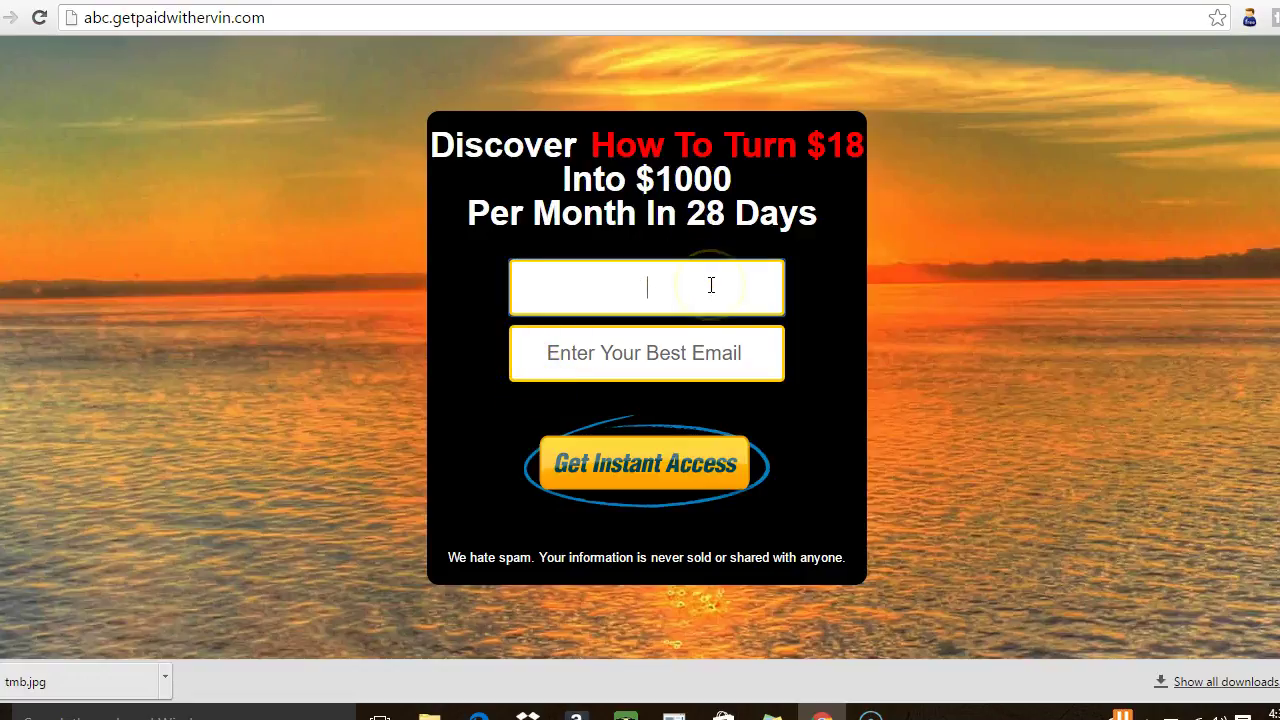
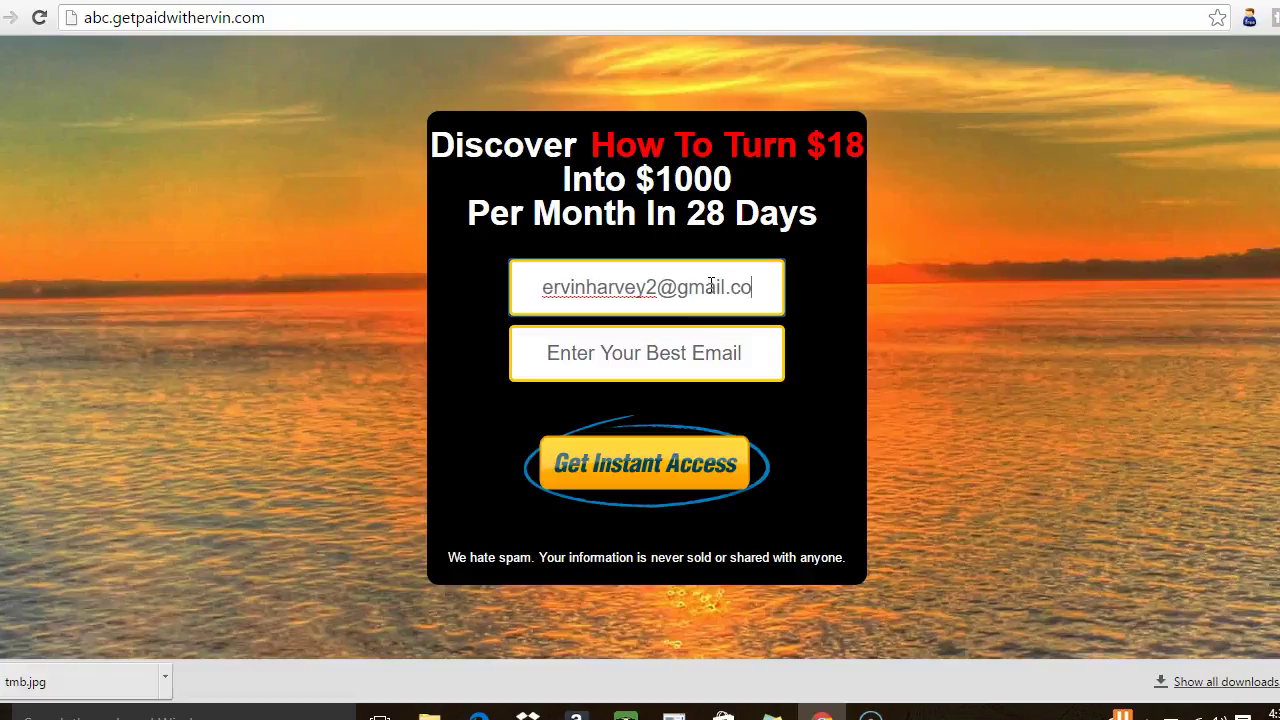
{"action": "key", "text": "Tab"}
{"action": "type", "text": "er"}
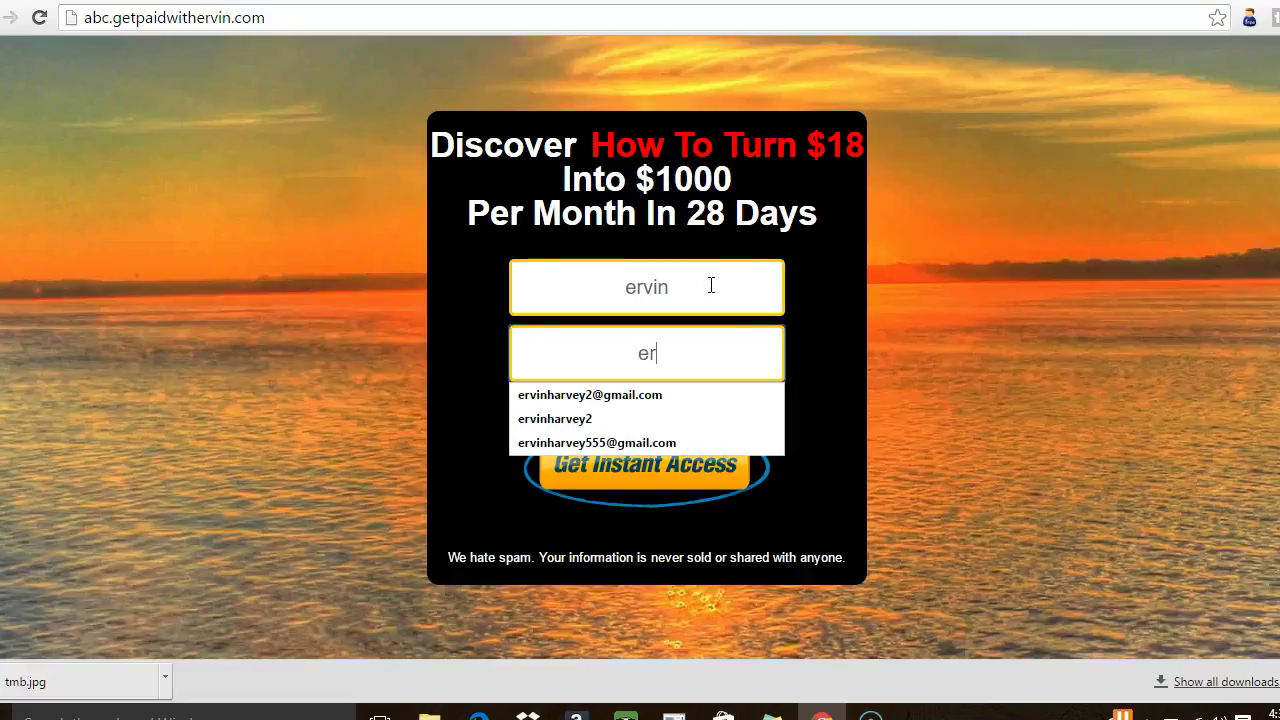
{"action": "left_click", "coordinate": [670, 392]}
{"action": "left_click", "coordinate": [647, 476]}
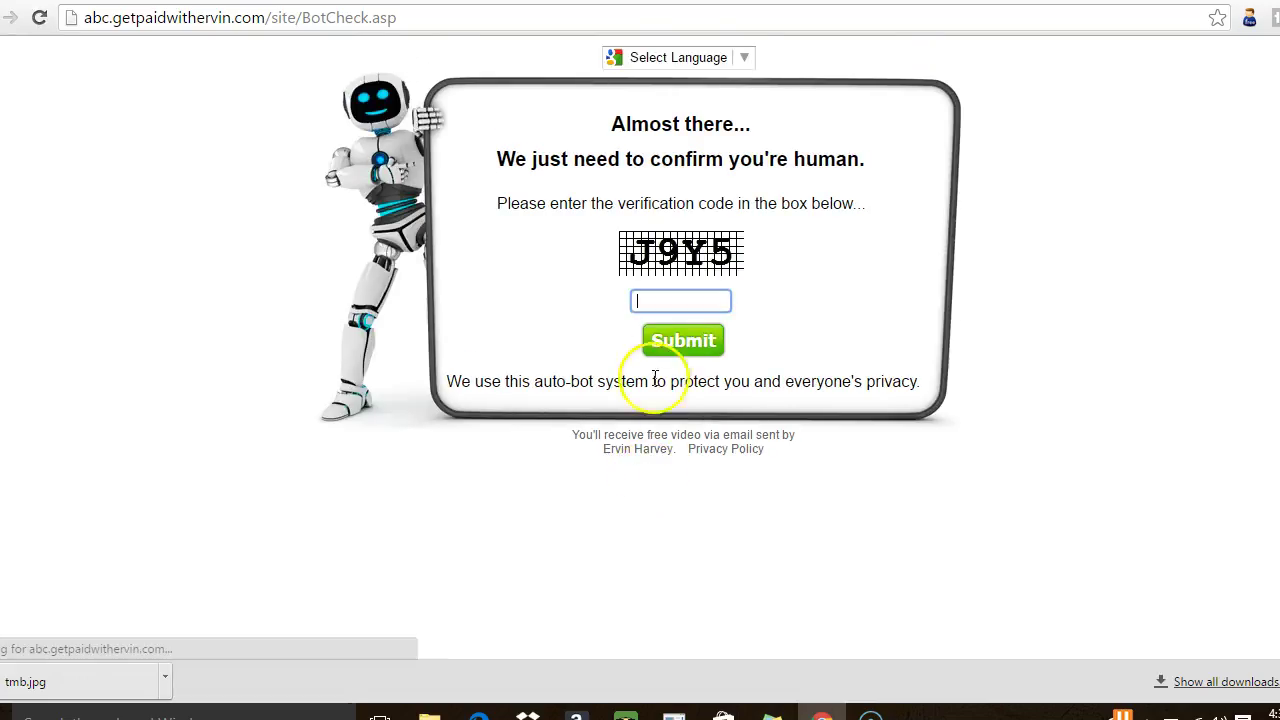
Enter the displayed BotCheck verification code and submit it to complete the test opt-in.
{"action": "type", "text": "j9"}
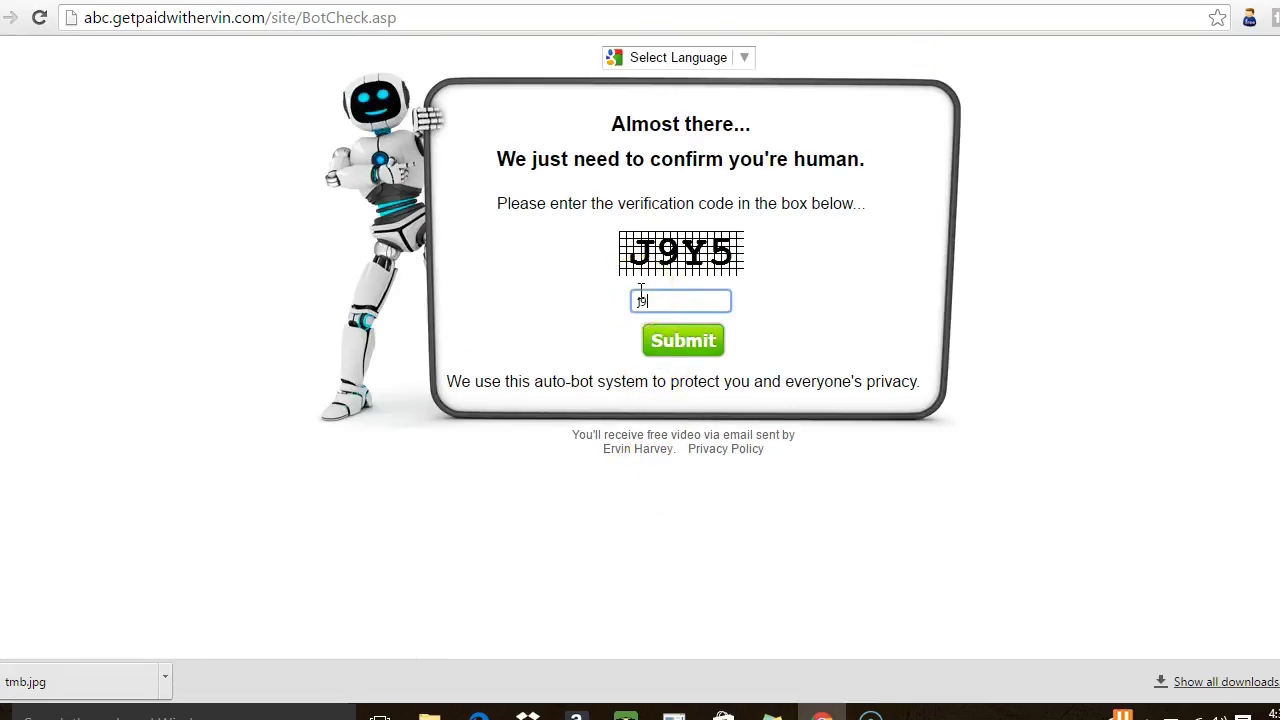
{"action": "type", "text": "y5"}
{"action": "key", "text": "Return"}
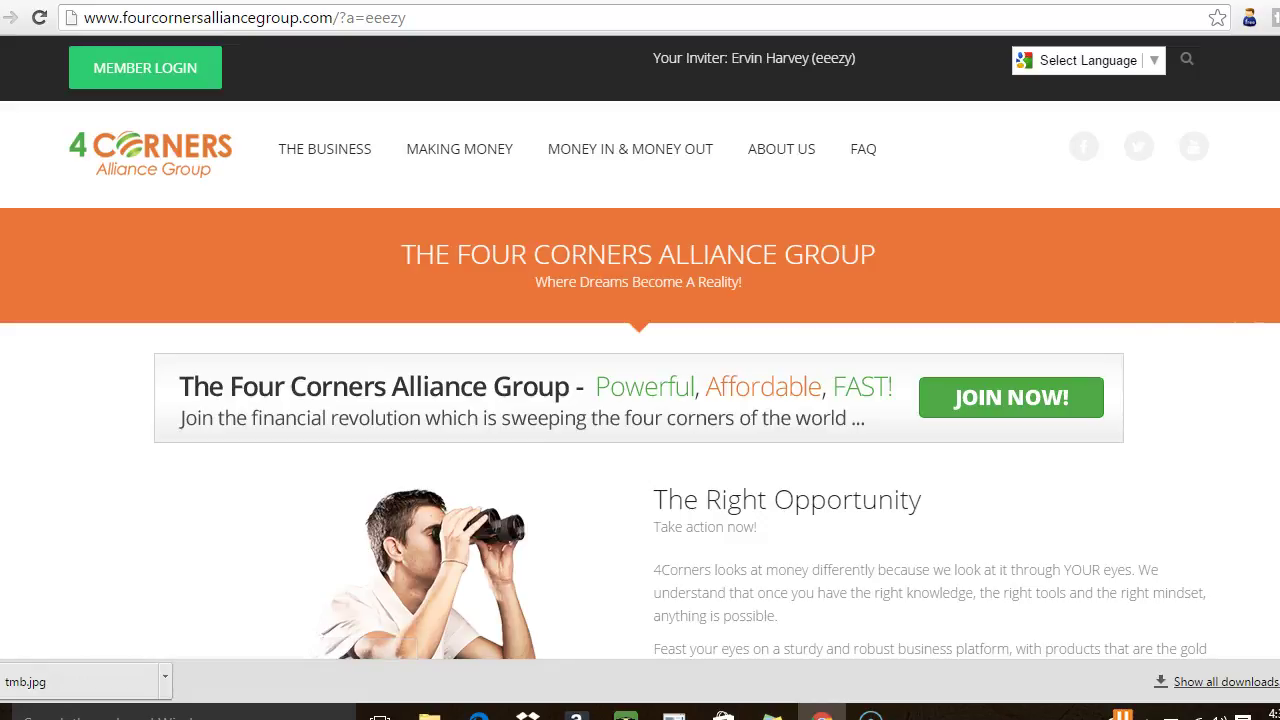
Scroll through the 4 Corners Alliance Group page, then return to the Review WebPage screen.
{"action": "scroll", "coordinate": [640, 400], "scroll_direction": "down", "scroll_amount": 1}
{"action": "scroll", "coordinate": [640, 380], "scroll_direction": "down", "scroll_amount": 5}
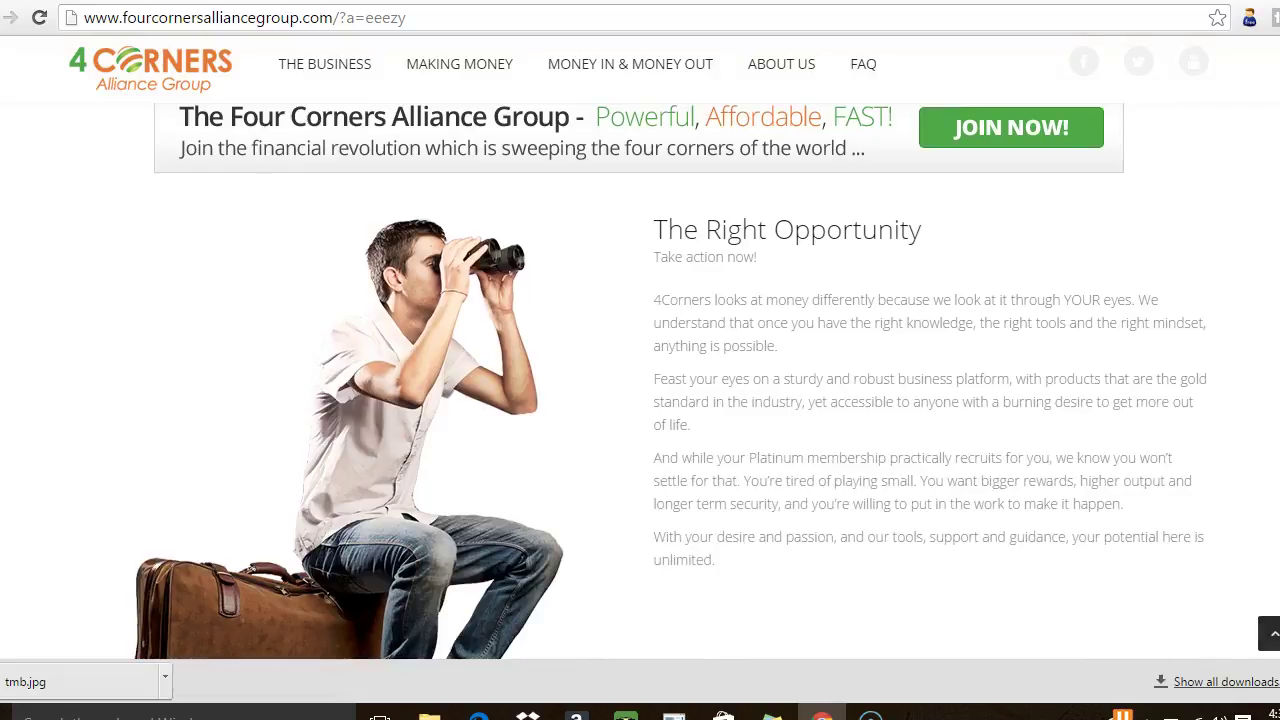
{"action": "scroll", "coordinate": [640, 380], "scroll_direction": "down", "scroll_amount": 4}
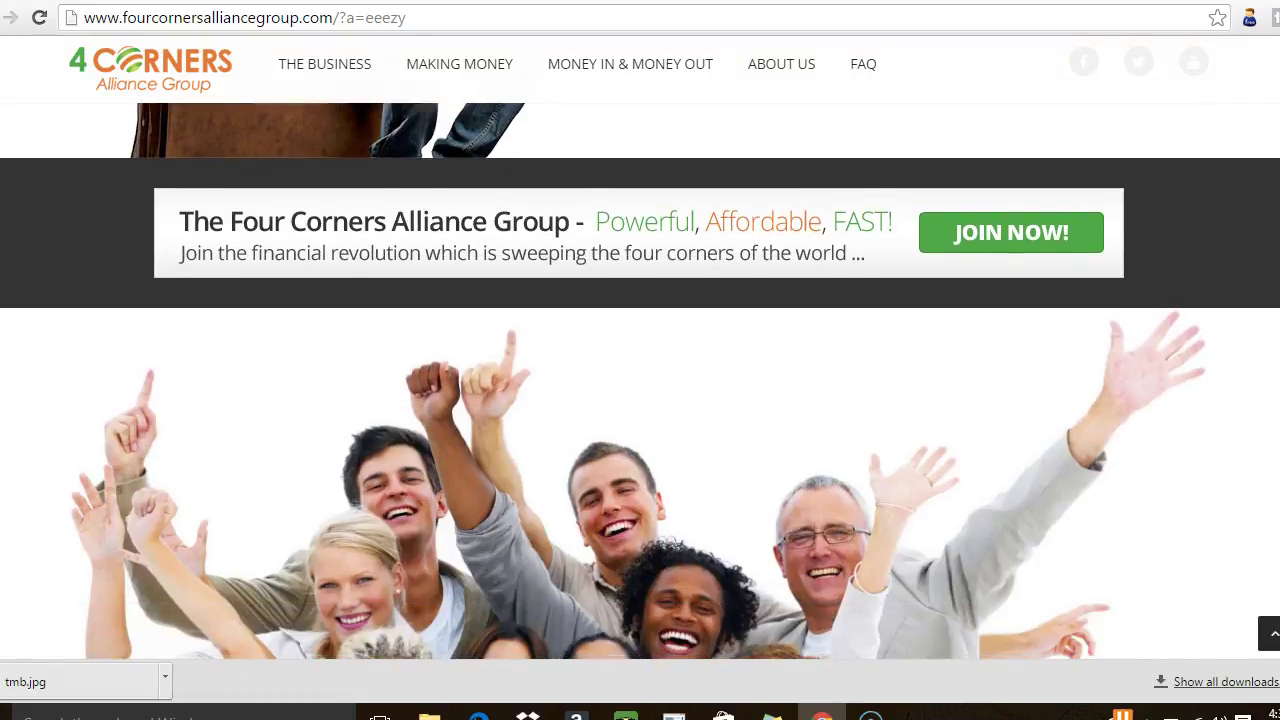
{"action": "scroll", "coordinate": [640, 380], "scroll_direction": "down", "scroll_amount": 6}
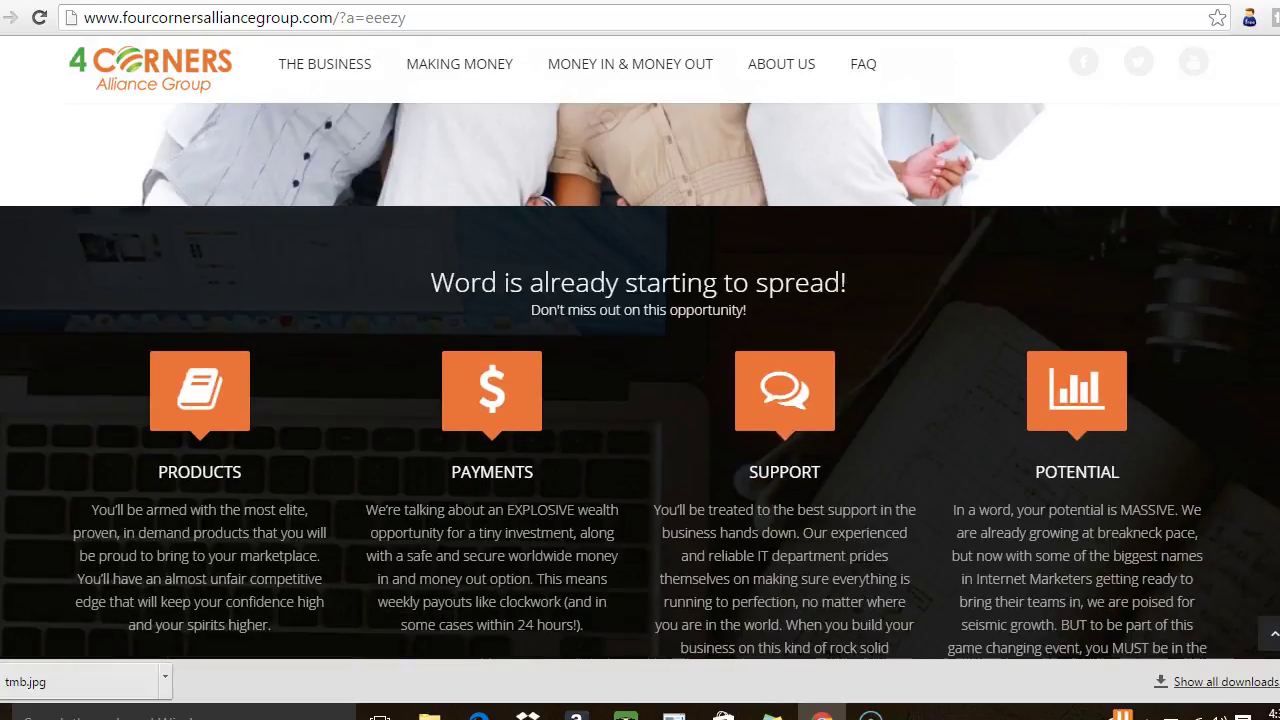
{"action": "scroll", "coordinate": [640, 380], "scroll_direction": "down", "scroll_amount": 3}
{"action": "scroll", "coordinate": [640, 380], "scroll_direction": "up", "scroll_amount": 2}
{"action": "scroll", "coordinate": [640, 380], "scroll_direction": "up", "scroll_amount": 15}
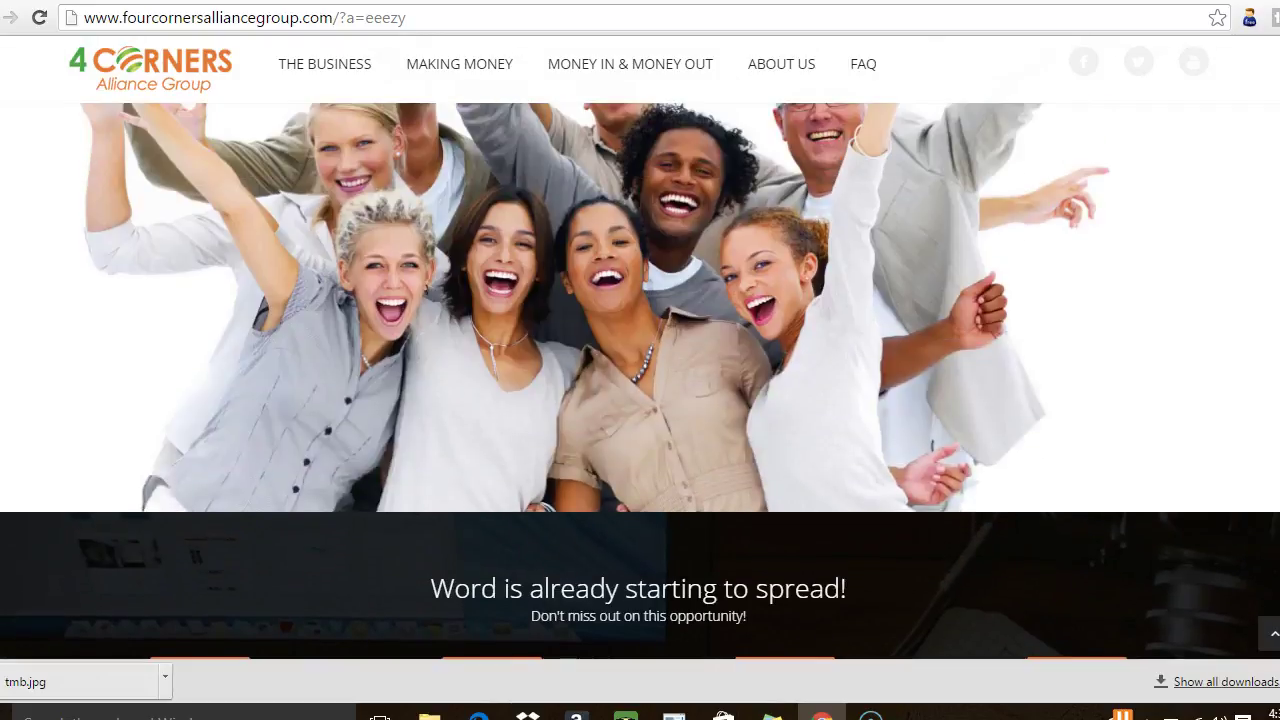
{"action": "scroll", "coordinate": [1257, 214], "scroll_direction": "up", "scroll_amount": 5}
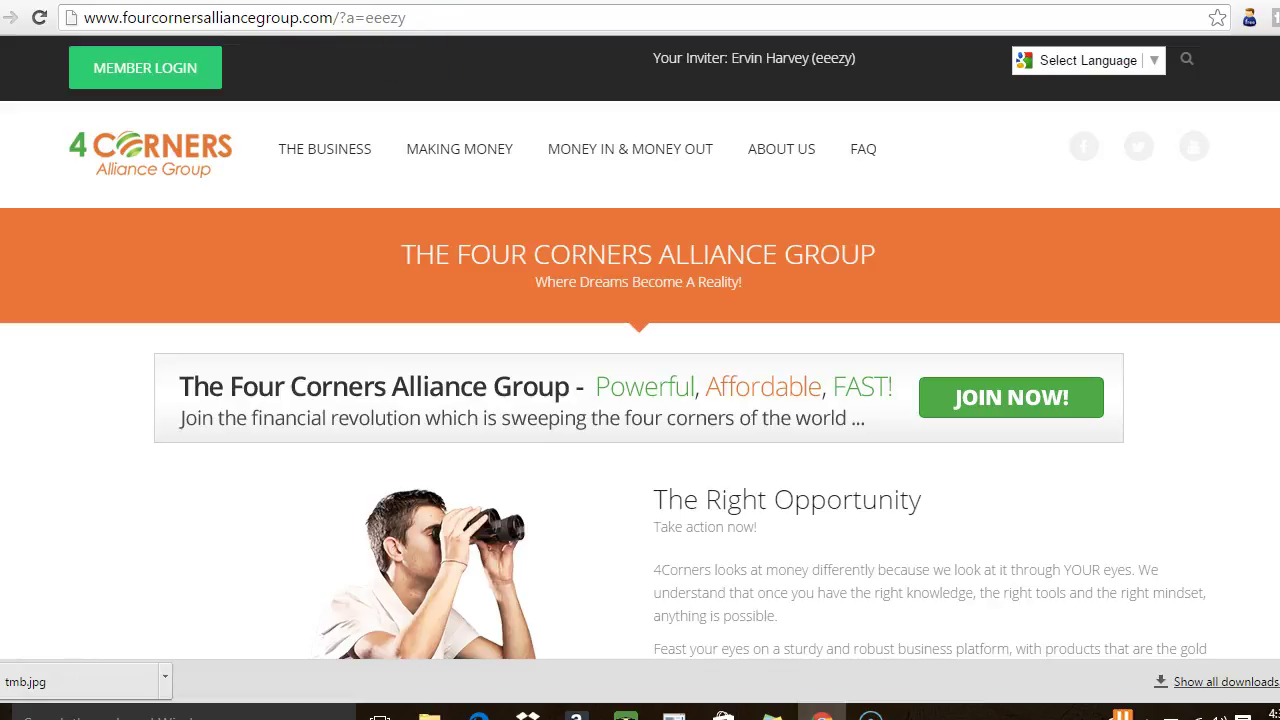
{"action": "key", "text": "ctrl+Tab"}
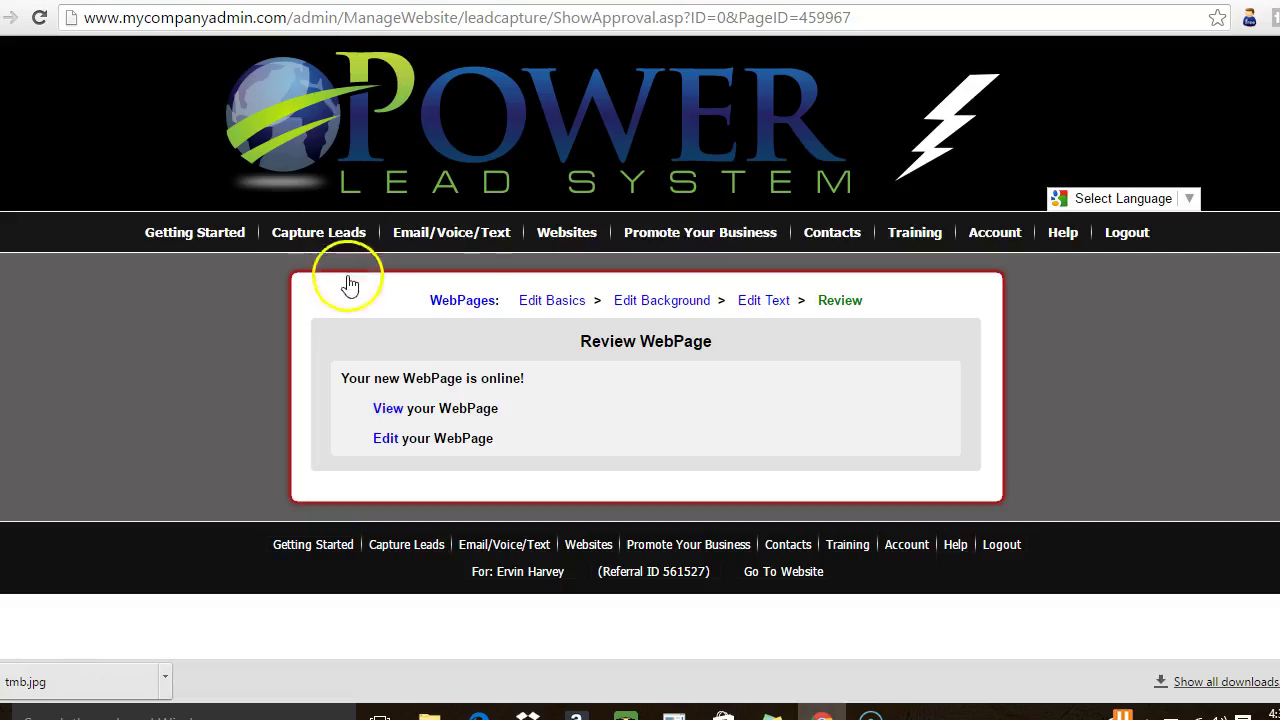
{"action": "mouse_move", "coordinate": [330, 240]}
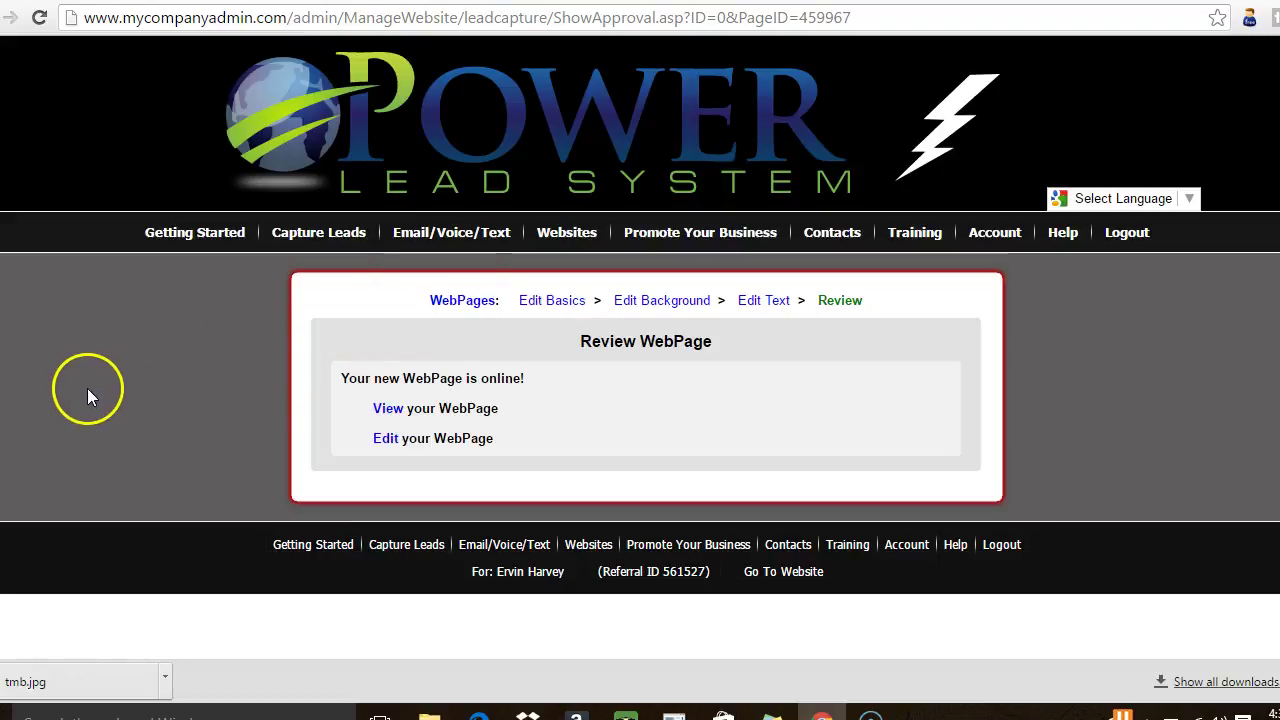